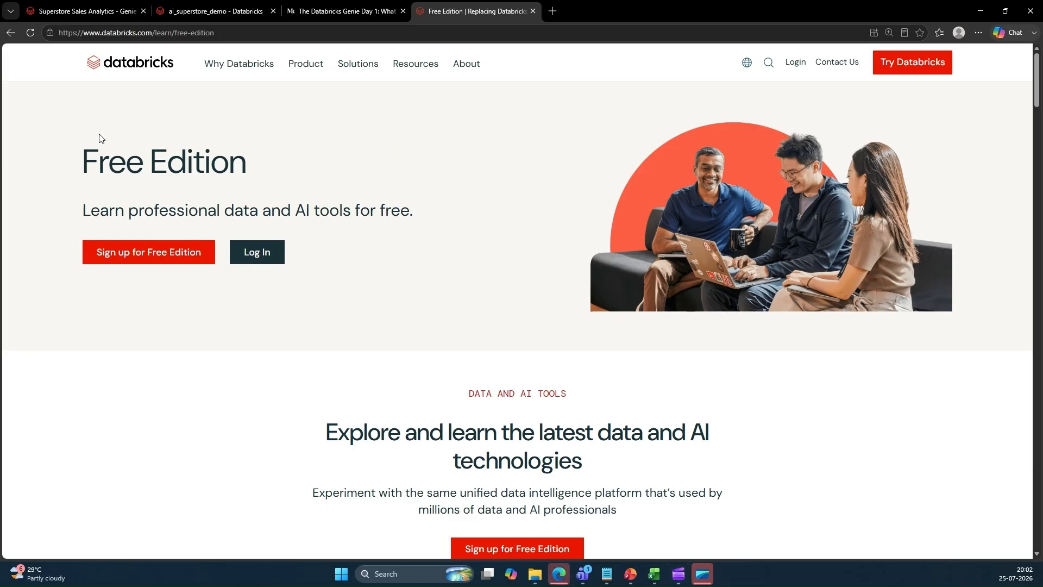
Review the Databricks Free Edition page heading and its web address
{"action": "left_click_drag", "start_coordinate": [79, 161], "coordinate": [268, 165]}
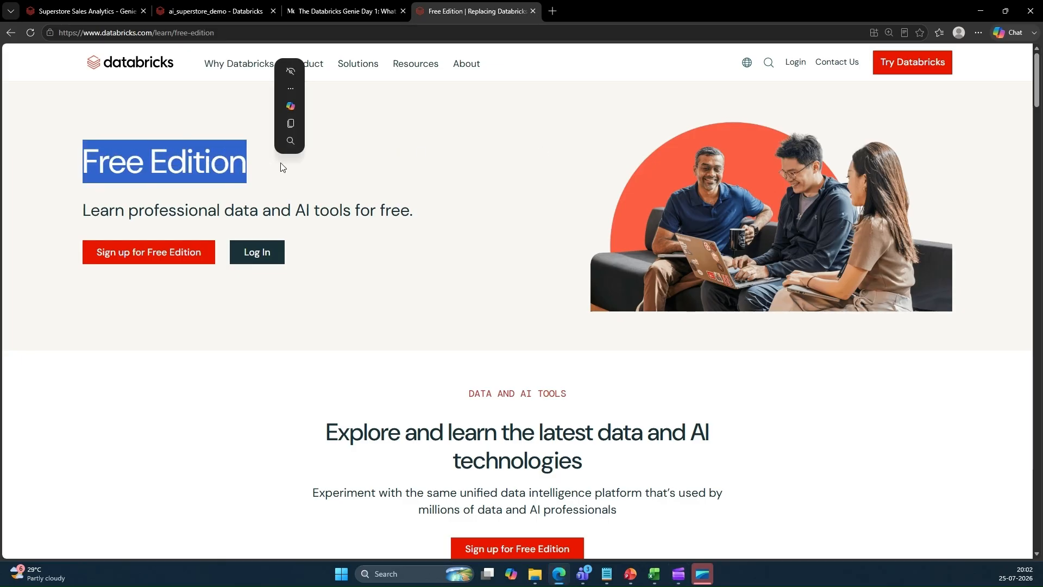
{"action": "left_click", "coordinate": [392, 168]}
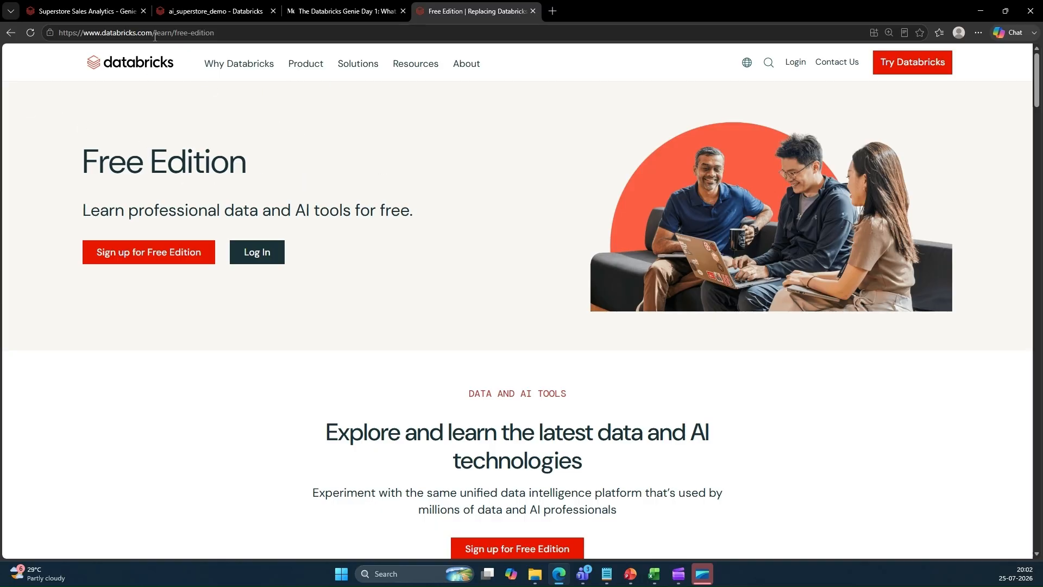
{"action": "left_click_drag", "start_coordinate": [171, 34], "coordinate": [219, 37]}
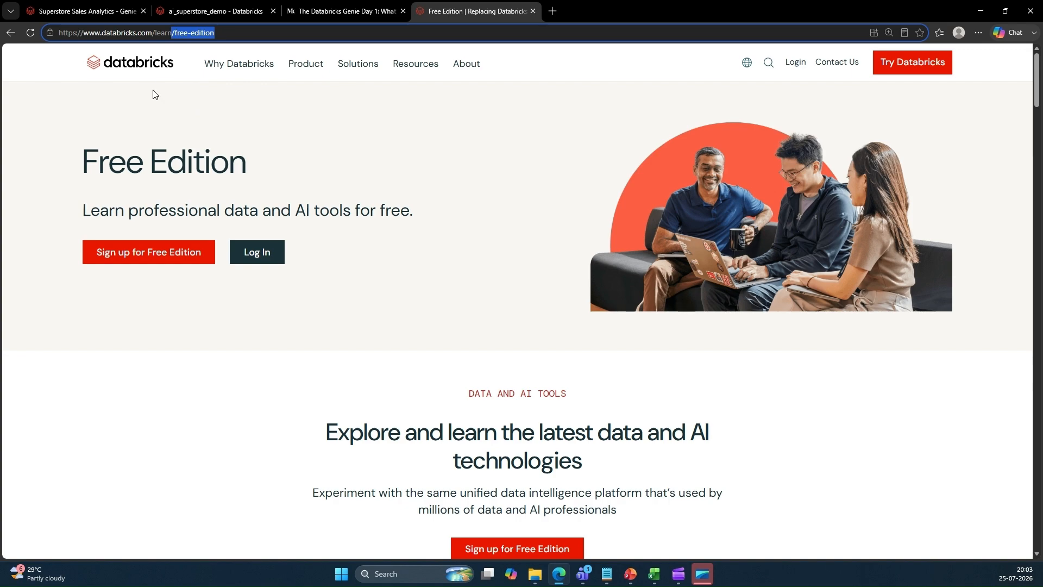
{"action": "left_click", "coordinate": [96, 105]}
{"action": "left_click_drag", "start_coordinate": [225, 34], "coordinate": [27, 44]}
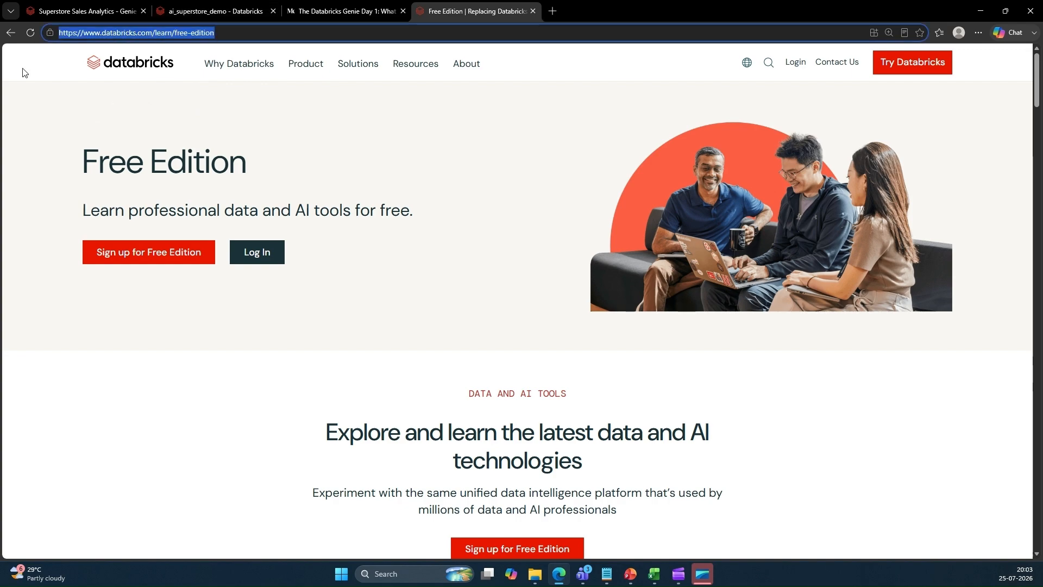
{"action": "left_click", "coordinate": [99, 113]}
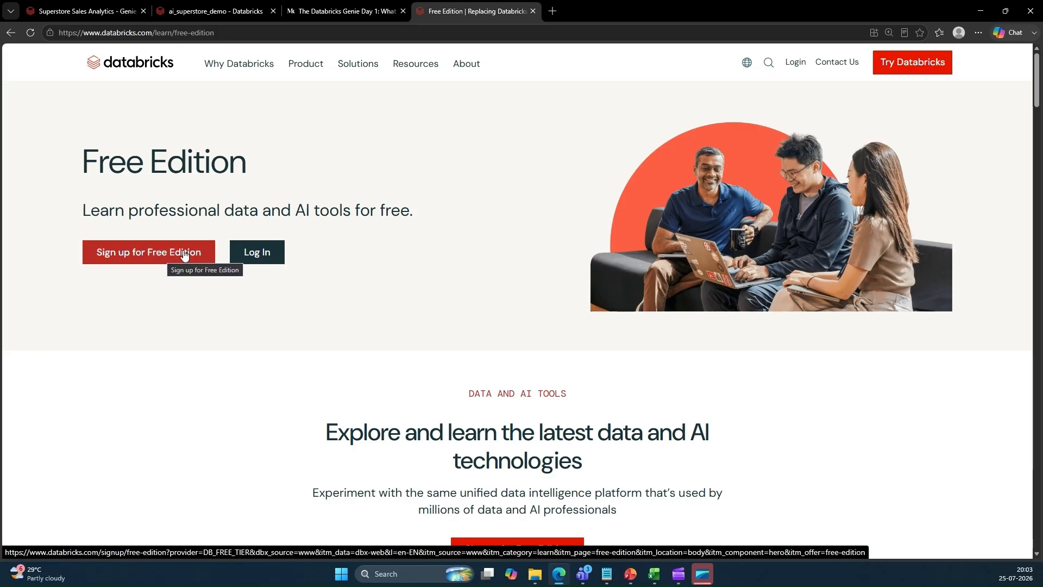
Sign up for the Free Edition and continue with a Google account
{"action": "left_click", "coordinate": [275, 263]}
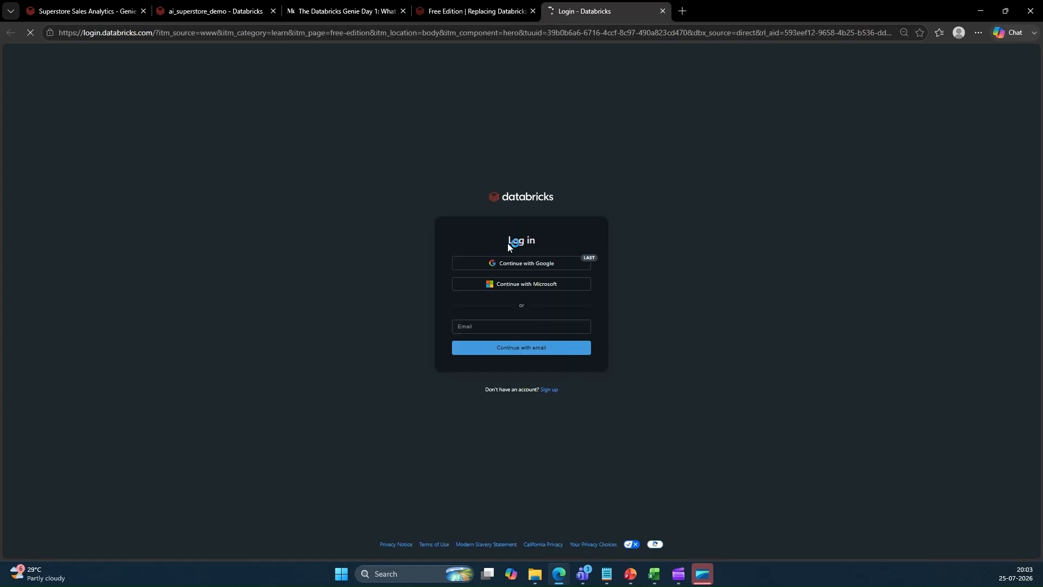
{"action": "left_click", "coordinate": [508, 264]}
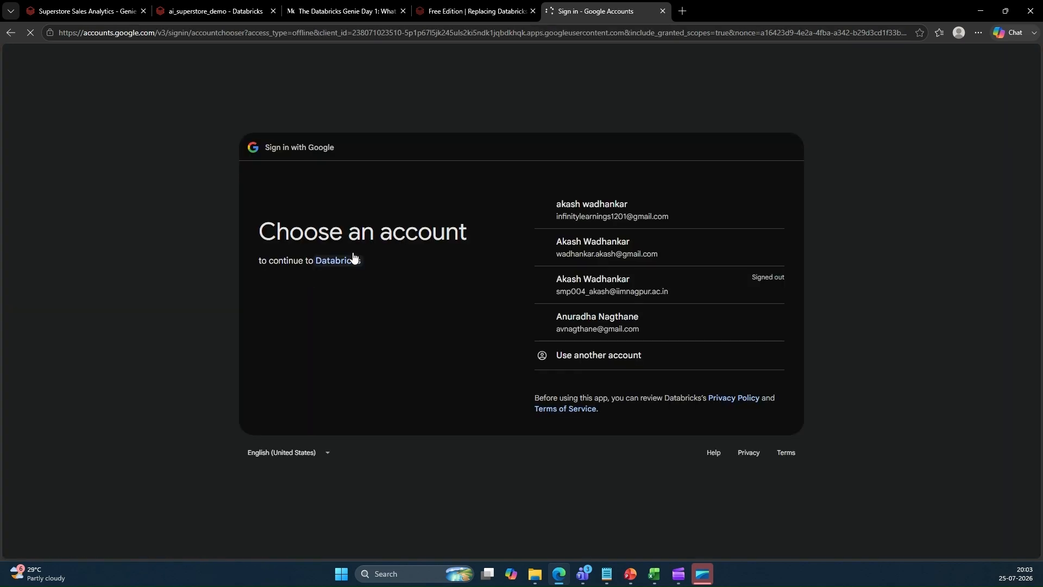
{"action": "left_click", "coordinate": [579, 252]}
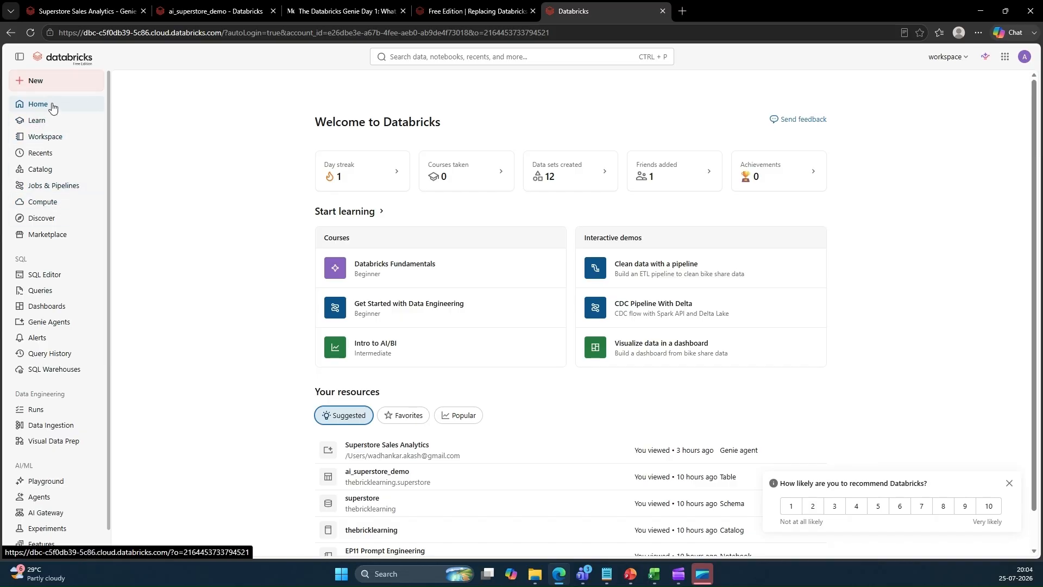
Browse the workspace sections: Workspace, Catalog, Compute, Queries, Dashboards, Genie Agents and the assistant panel
{"action": "left_click", "coordinate": [47, 137]}
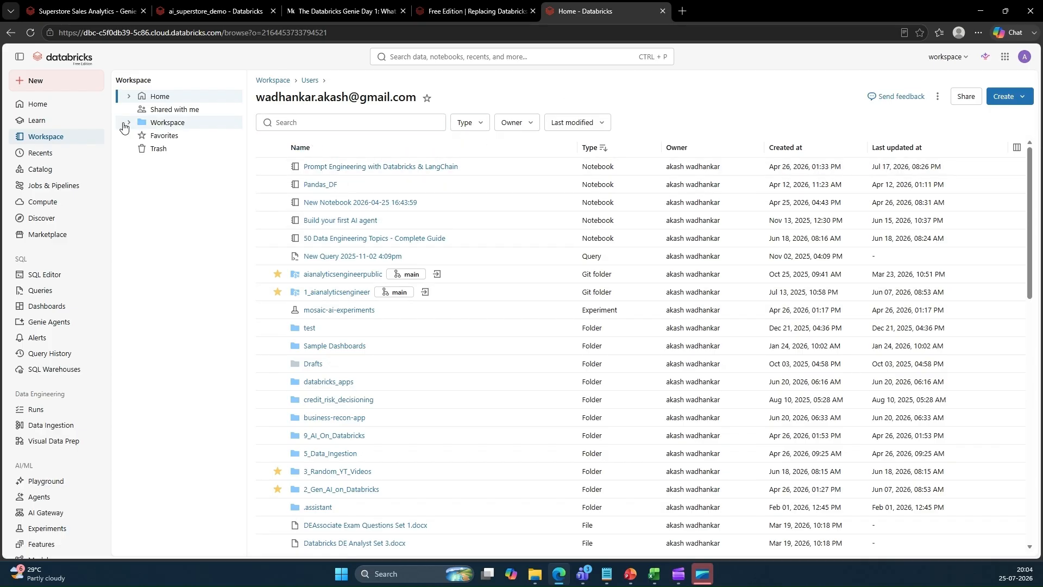
{"action": "left_click", "coordinate": [50, 174]}
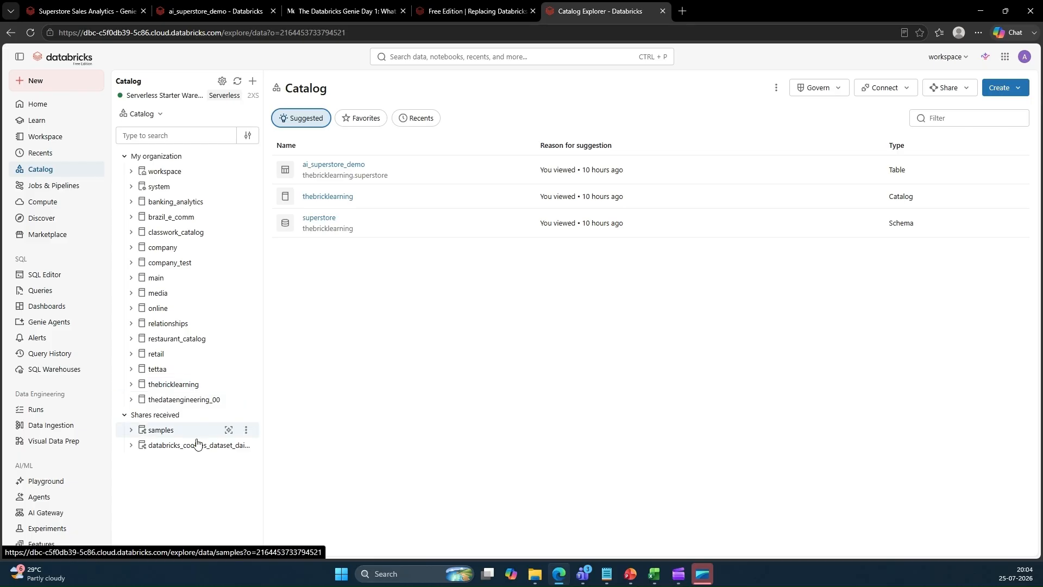
{"action": "left_click", "coordinate": [39, 208]}
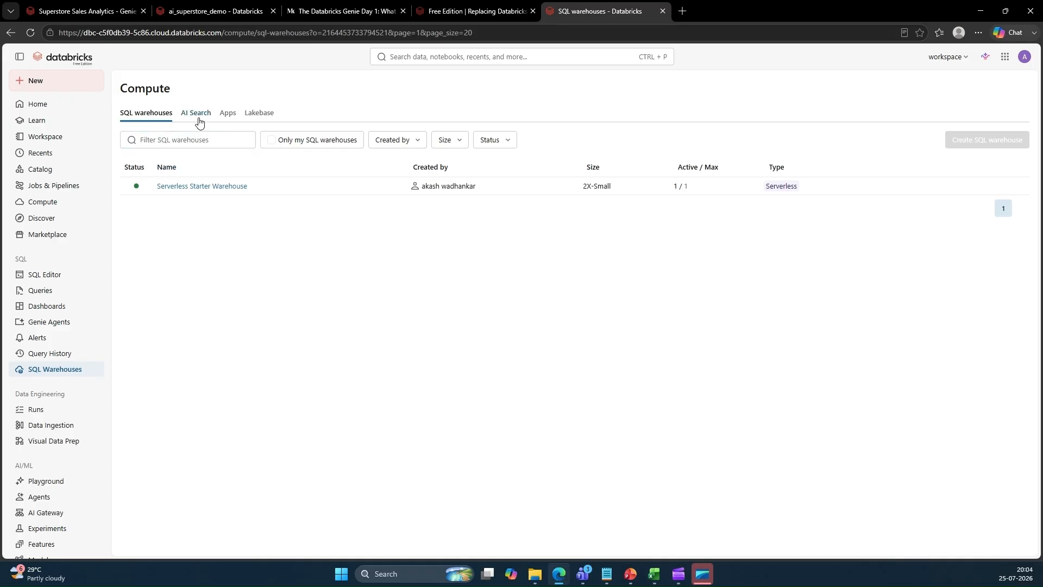
{"action": "scroll", "coordinate": [55, 297], "scroll_direction": "down", "scroll_amount": 1}
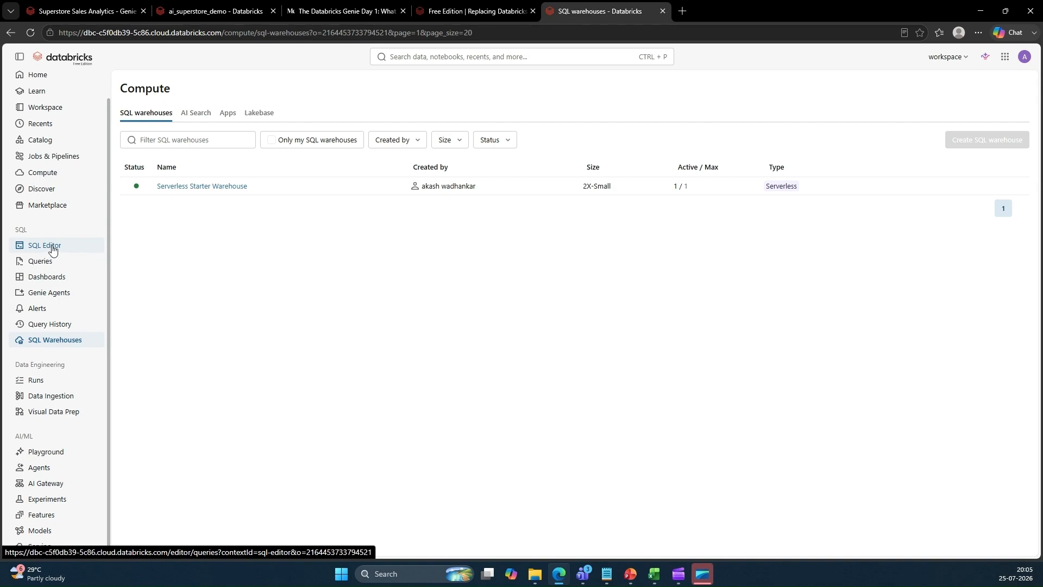
{"action": "left_click", "coordinate": [51, 265]}
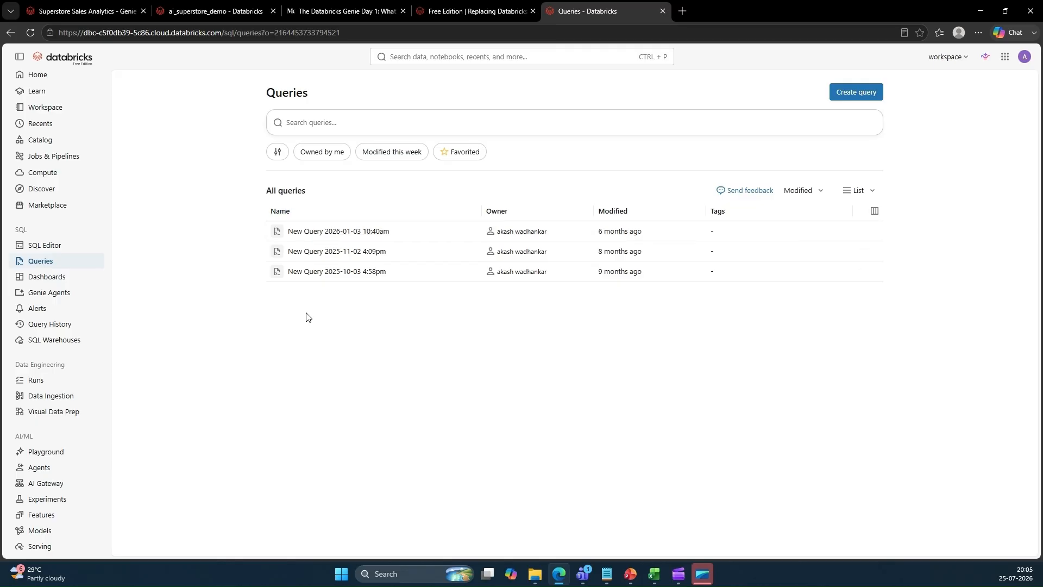
{"action": "left_click", "coordinate": [58, 281]}
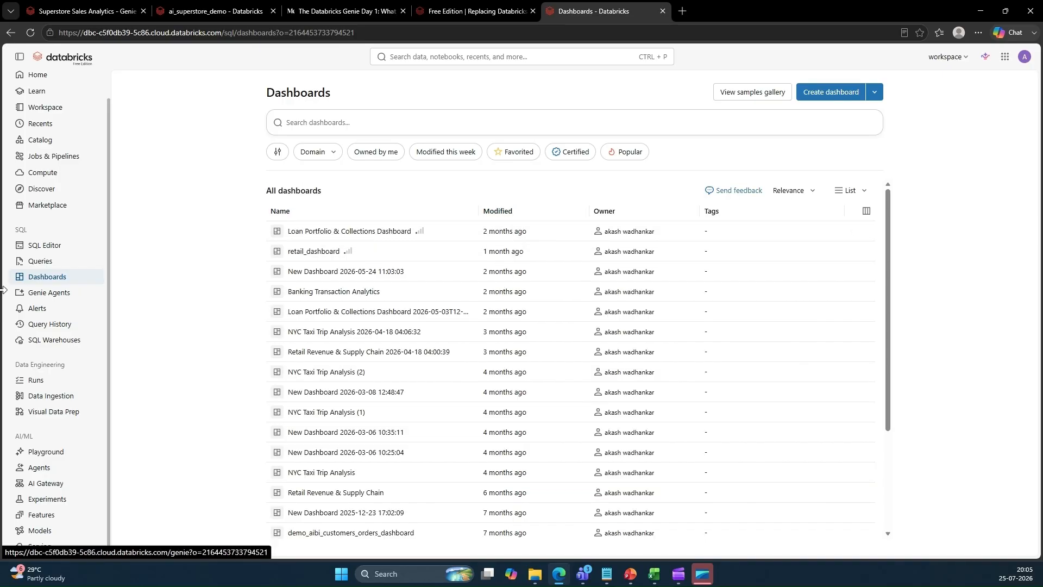
{"action": "left_click", "coordinate": [48, 298]}
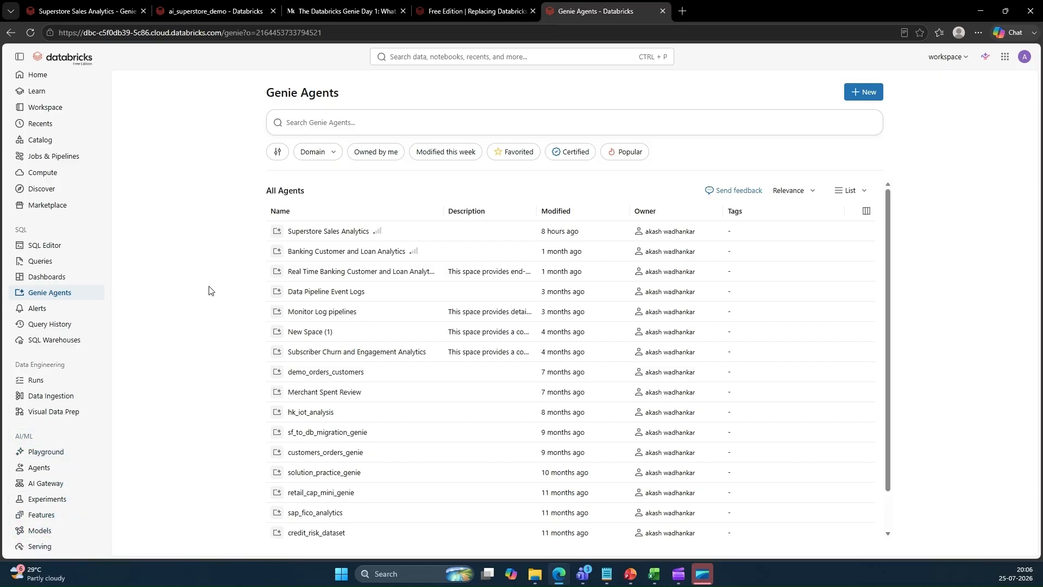
{"action": "left_click", "coordinate": [985, 57]}
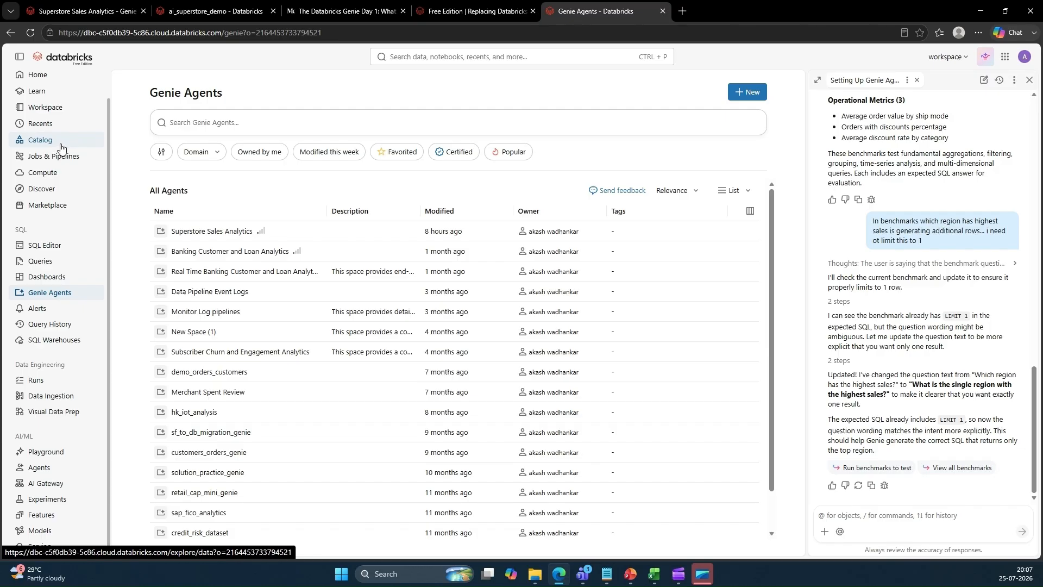
Create a new Standard catalog named demo_catalog using default storage
{"action": "left_click", "coordinate": [42, 142]}
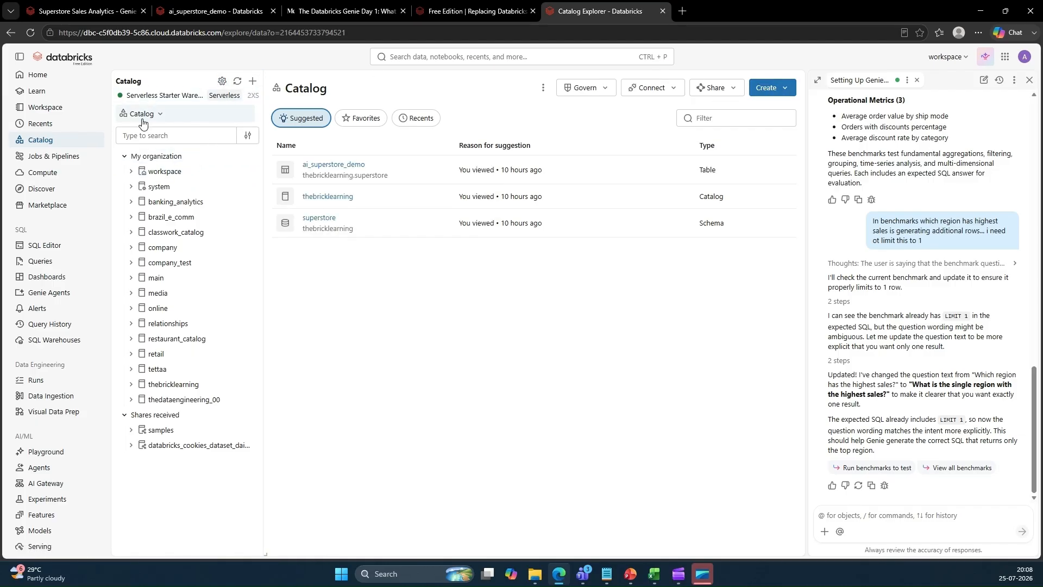
{"action": "left_click", "coordinate": [769, 88]}
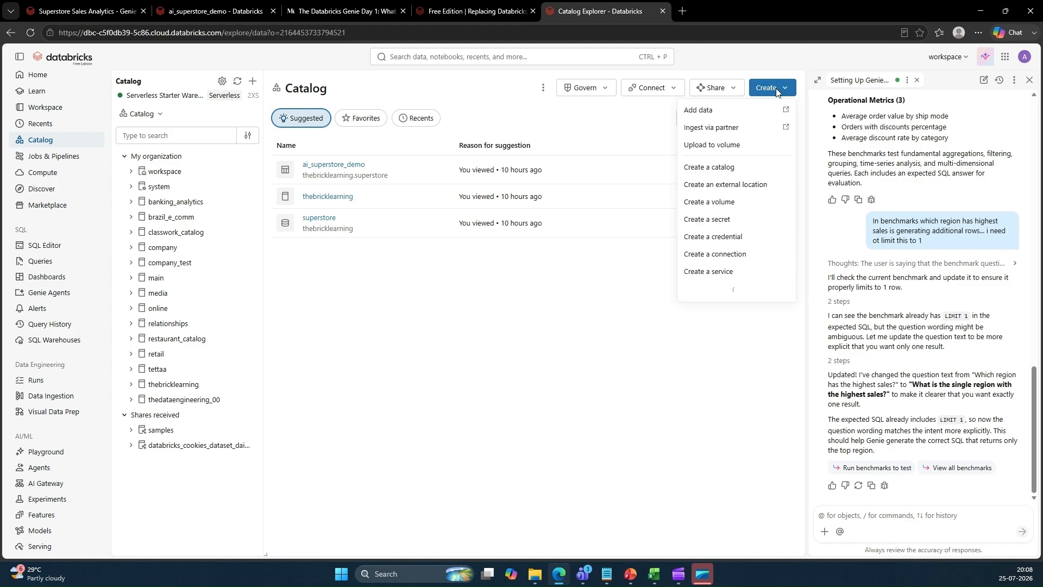
{"action": "left_click", "coordinate": [712, 167]}
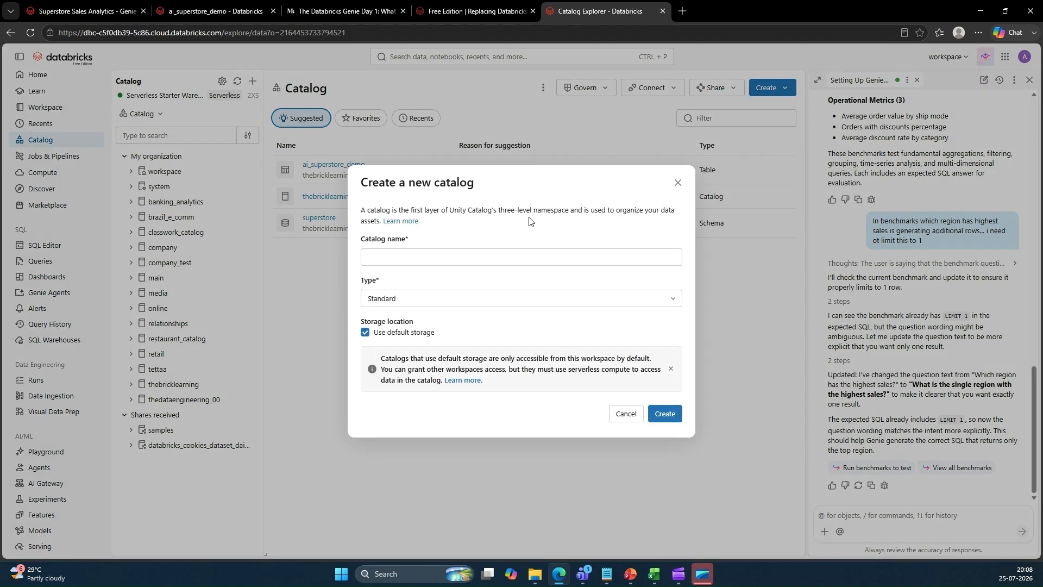
{"action": "left_click", "coordinate": [379, 261]}
{"action": "type", "text": "te"}
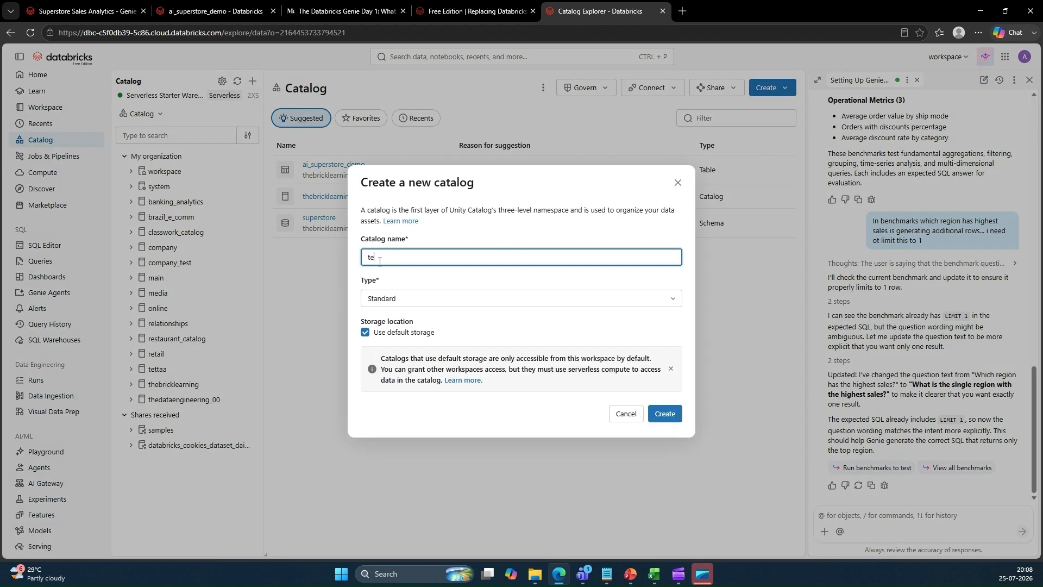
{"action": "type", "text": "st_demo_catalog"}
{"action": "left_click", "coordinate": [379, 261]}
{"action": "key", "text": "BackSpace"}
{"action": "key", "text": "BackSpace"}
{"action": "key", "text": "BackSpace"}
{"action": "key", "text": "BackSpace"}
{"action": "key", "text": "Delete"}
{"action": "left_click", "coordinate": [667, 414]}
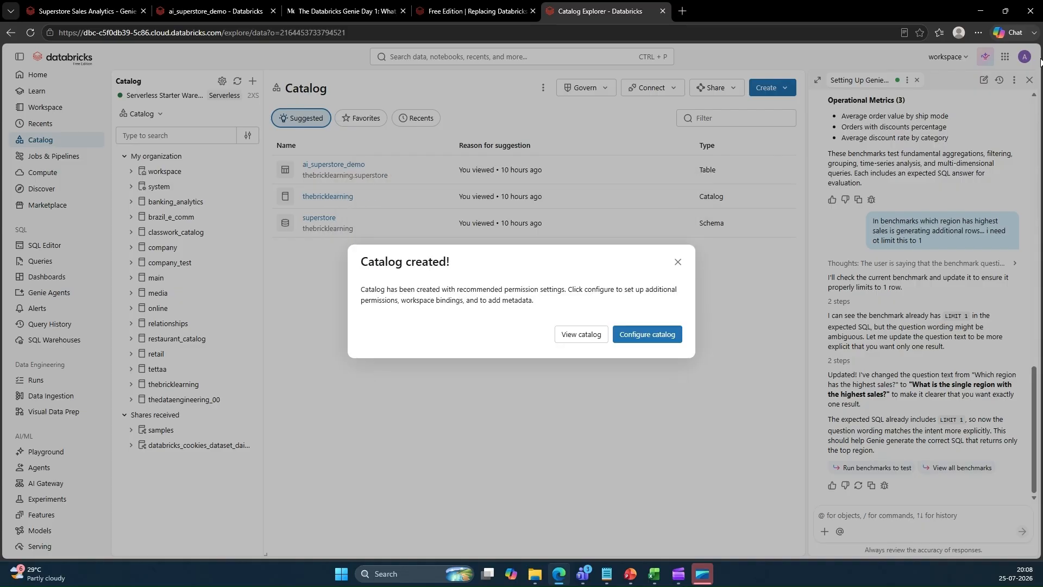
Step through the catalog configuration with the default access settings and close the assistant panel
{"action": "left_click", "coordinate": [660, 334]}
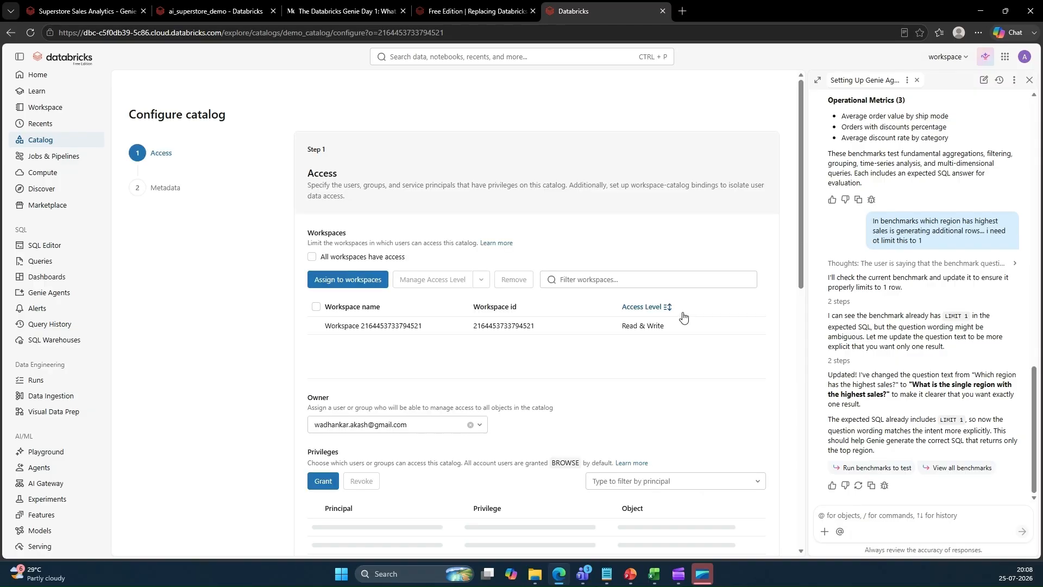
{"action": "scroll", "coordinate": [676, 407], "scroll_direction": "down", "scroll_amount": 5}
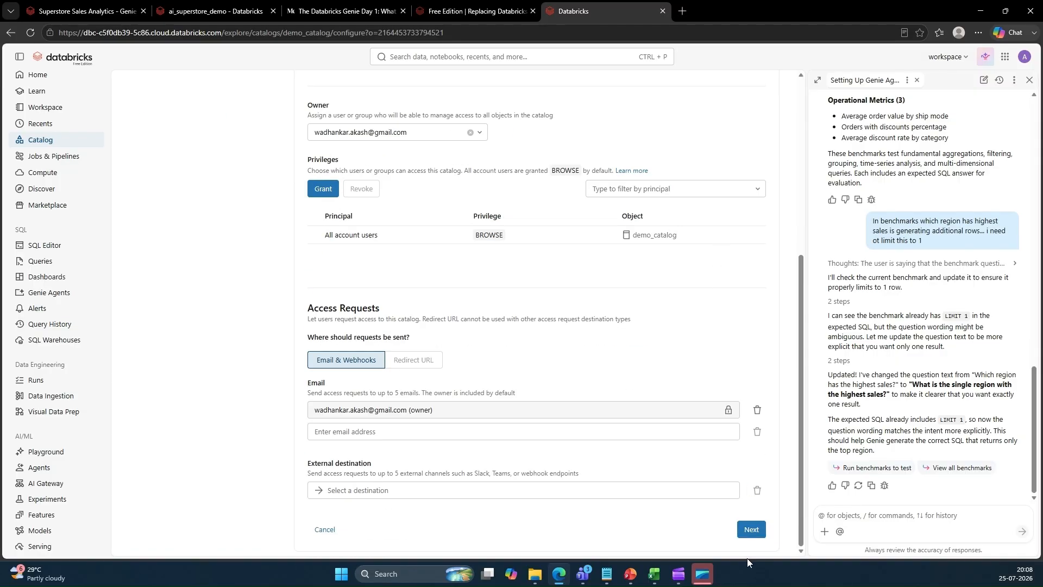
{"action": "left_click", "coordinate": [752, 537]}
{"action": "left_click", "coordinate": [756, 529]}
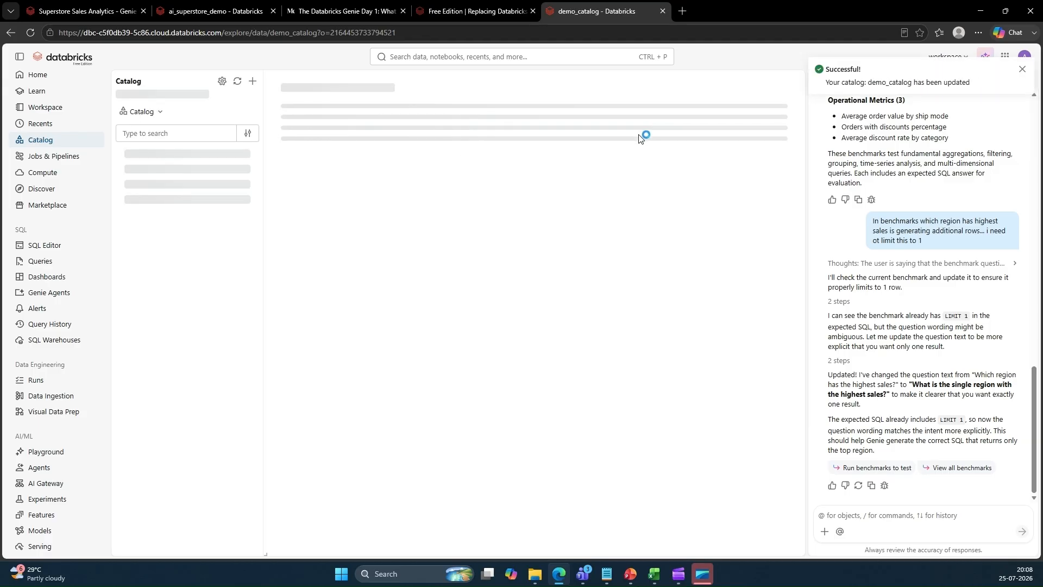
{"action": "left_click", "coordinate": [1023, 71]}
{"action": "left_click", "coordinate": [1029, 80]}
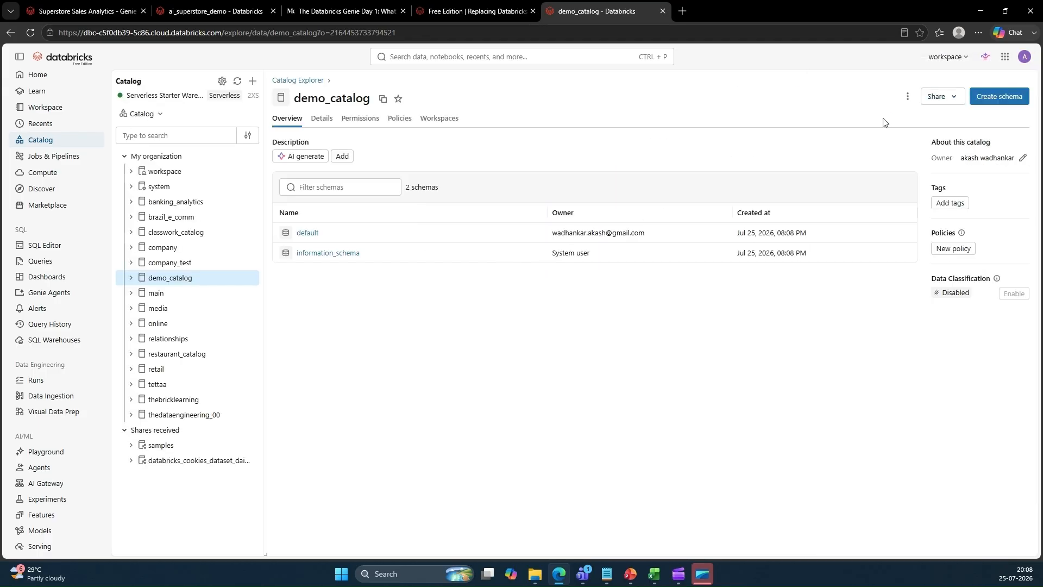
Create a schema named demo_schema in demo_catalog
{"action": "left_click", "coordinate": [1011, 106]}
{"action": "left_click", "coordinate": [468, 234]}
{"action": "type", "text": "demo_schema"}
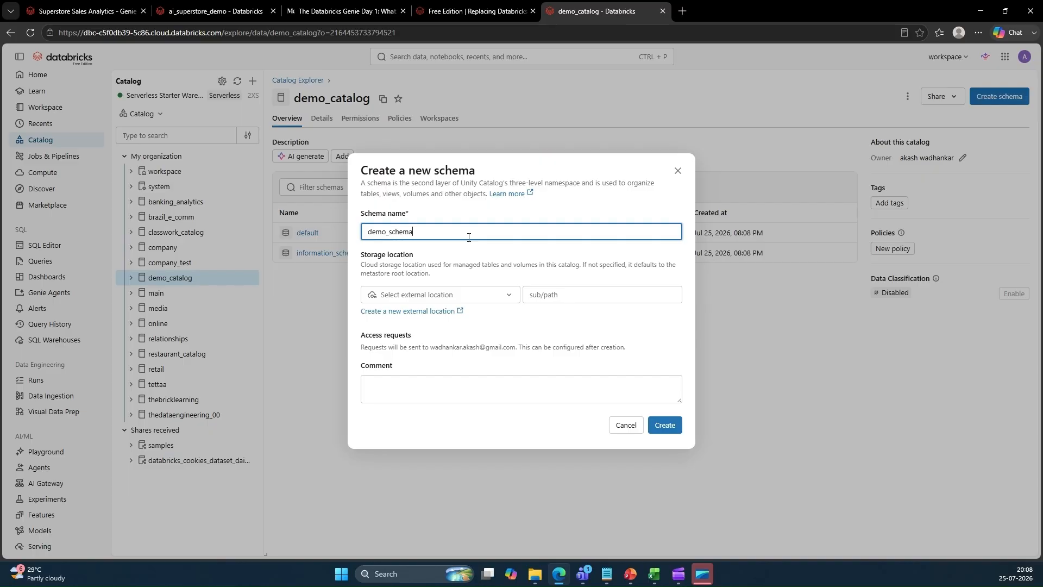
{"action": "left_click", "coordinate": [664, 425]}
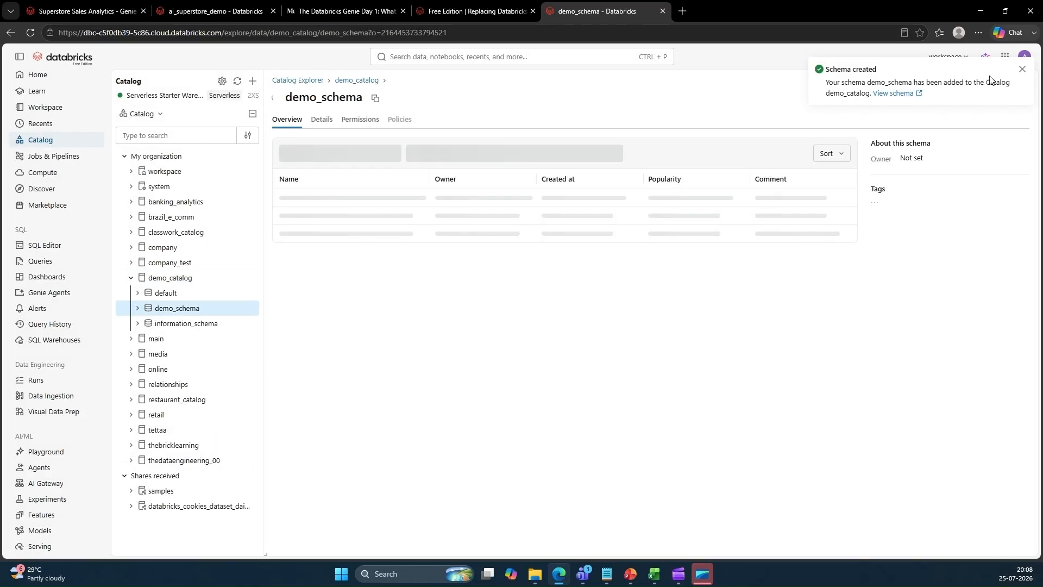
{"action": "left_click", "coordinate": [1022, 69]}
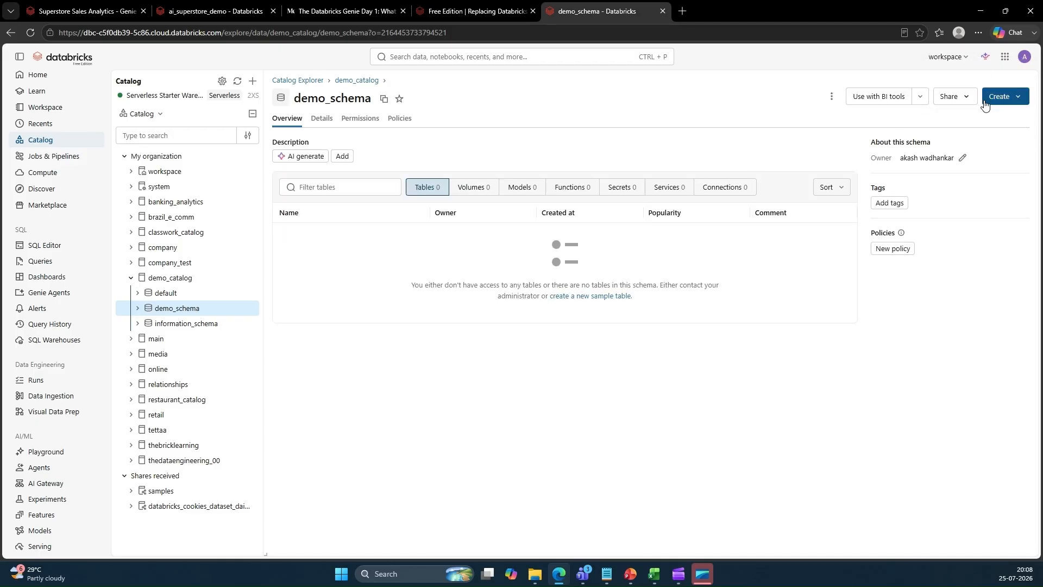
Create a table in demo_schema by uploading the Sample - Superstore file from Downloads
{"action": "left_click", "coordinate": [1015, 102]}
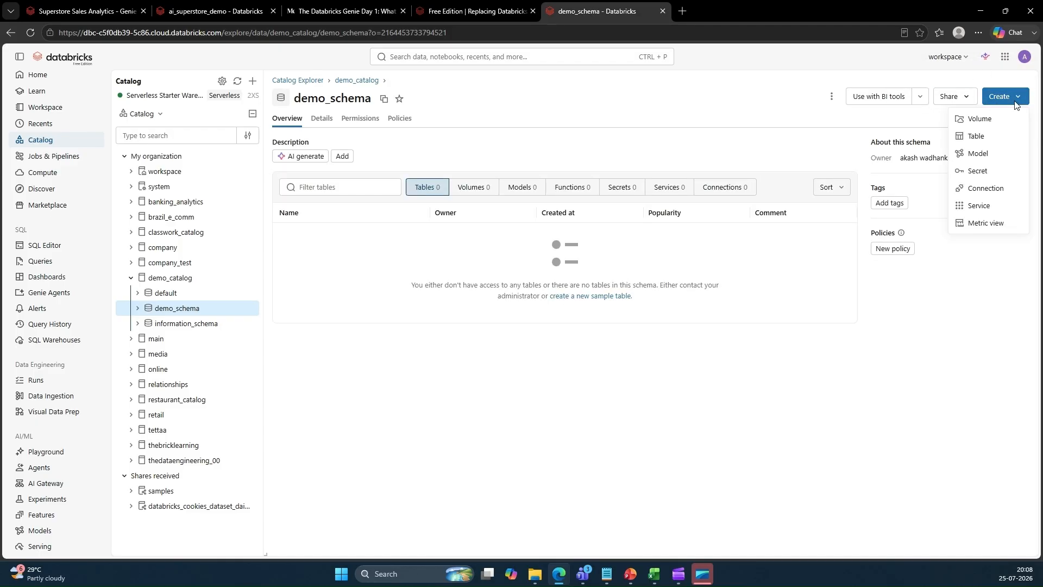
{"action": "left_click", "coordinate": [972, 141]}
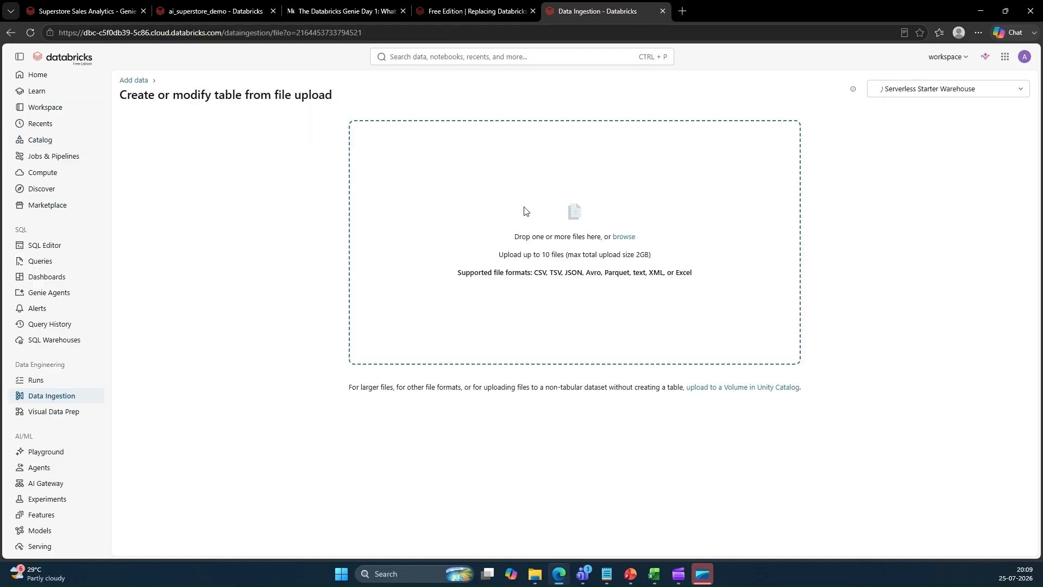
{"action": "left_click", "coordinate": [624, 237]}
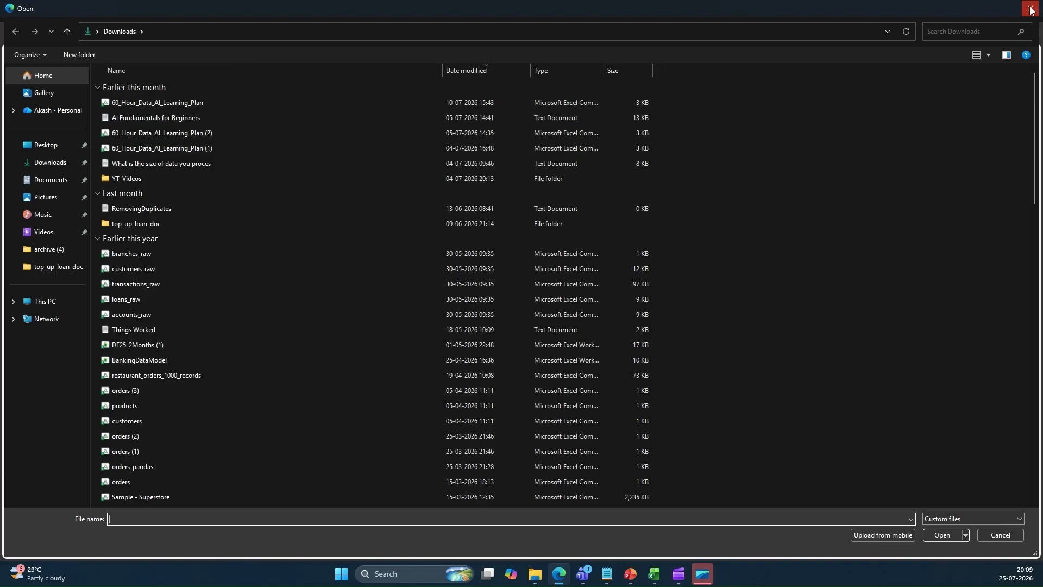
{"action": "left_click", "coordinate": [972, 31]}
{"action": "type", "text": "super"}
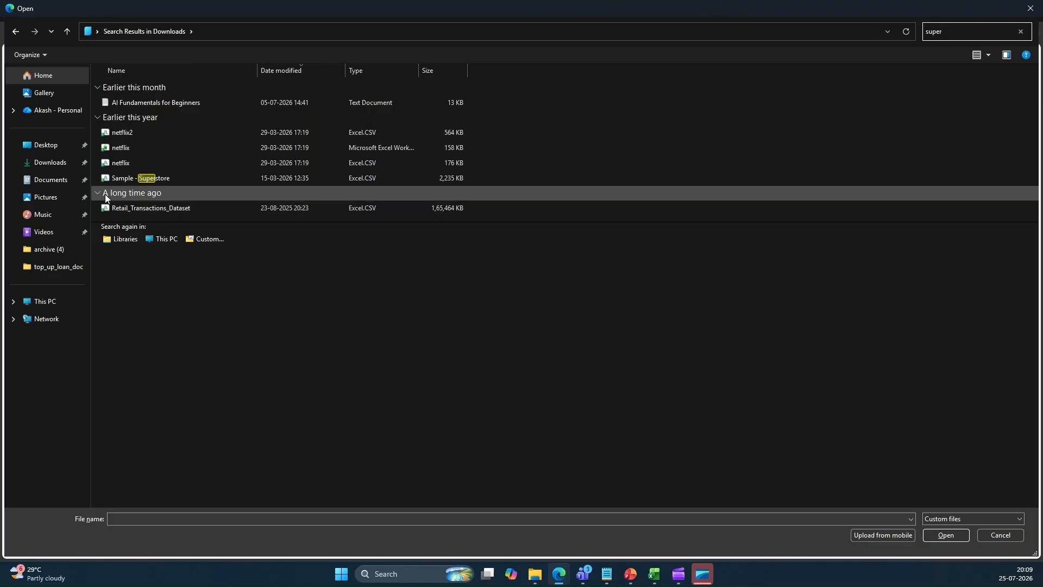
{"action": "double_click", "coordinate": [137, 179]}
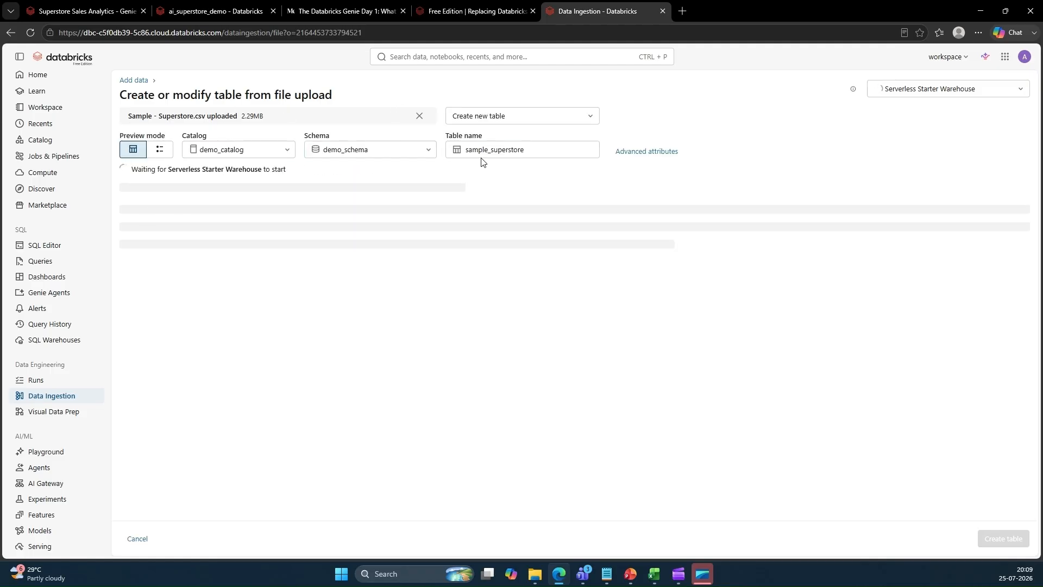
Rename the table to ai_demo_superstore and create it from the uploaded file
{"action": "left_click", "coordinate": [531, 150]}
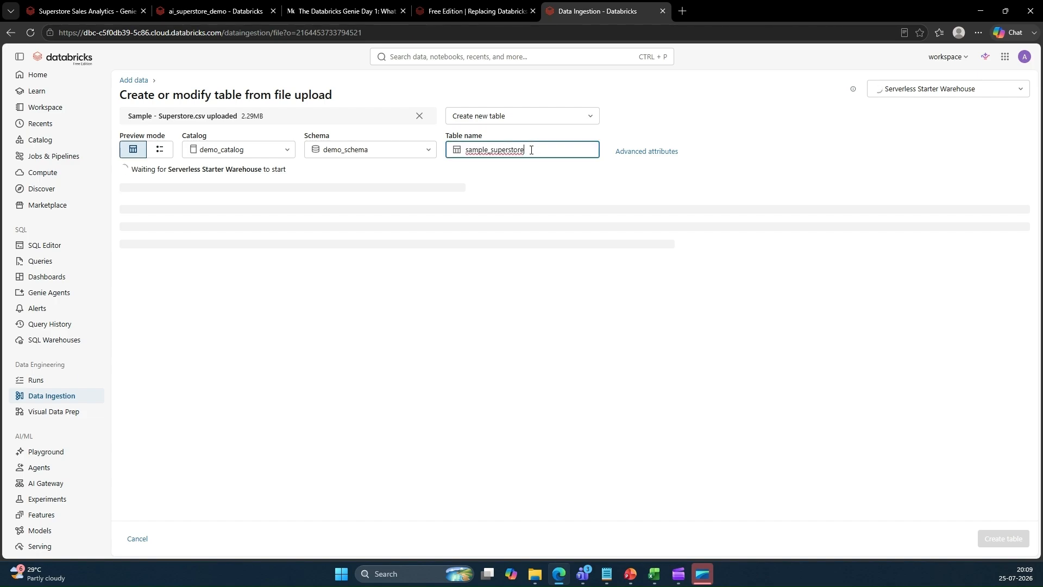
{"action": "left_click_drag", "start_coordinate": [489, 150], "coordinate": [457, 151]}
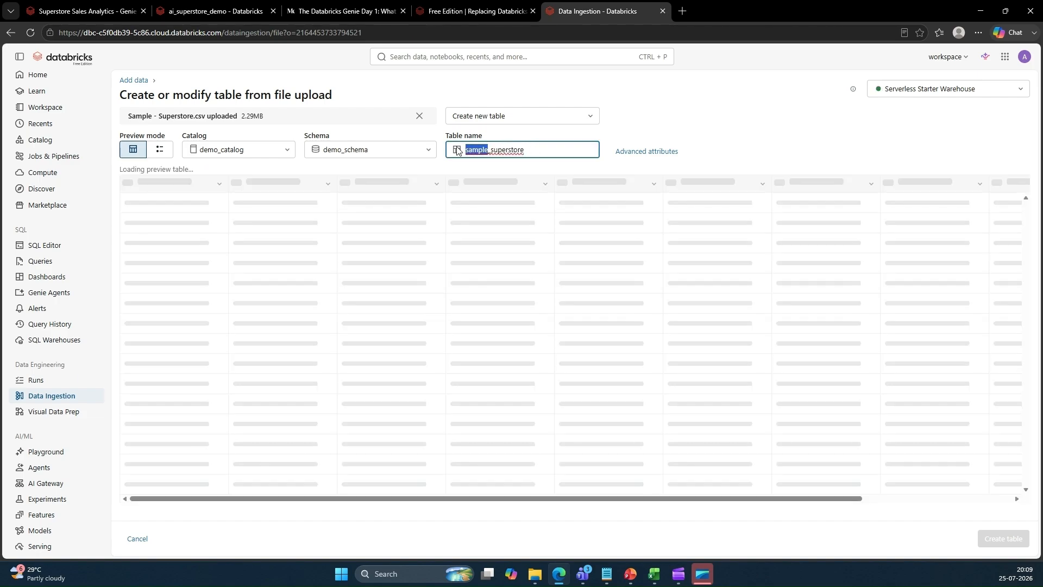
{"action": "type", "text": "ai_demo"}
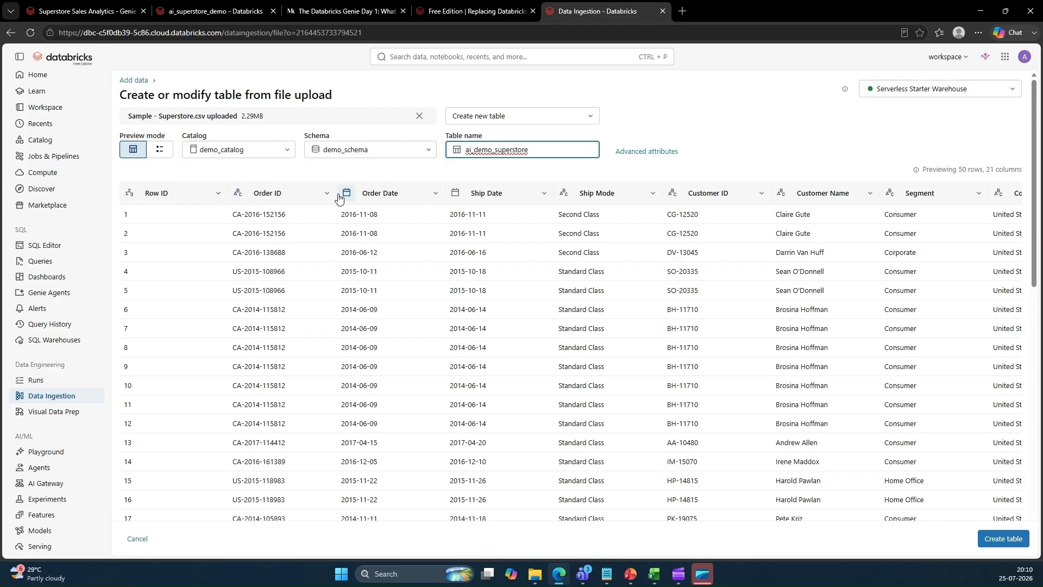
{"action": "scroll", "coordinate": [573, 329], "scroll_direction": "down", "scroll_amount": 10}
{"action": "scroll", "coordinate": [579, 333], "scroll_direction": "up", "scroll_amount": 9}
{"action": "scroll", "coordinate": [579, 332], "scroll_direction": "up", "scroll_amount": 1}
{"action": "left_click", "coordinate": [993, 547]}
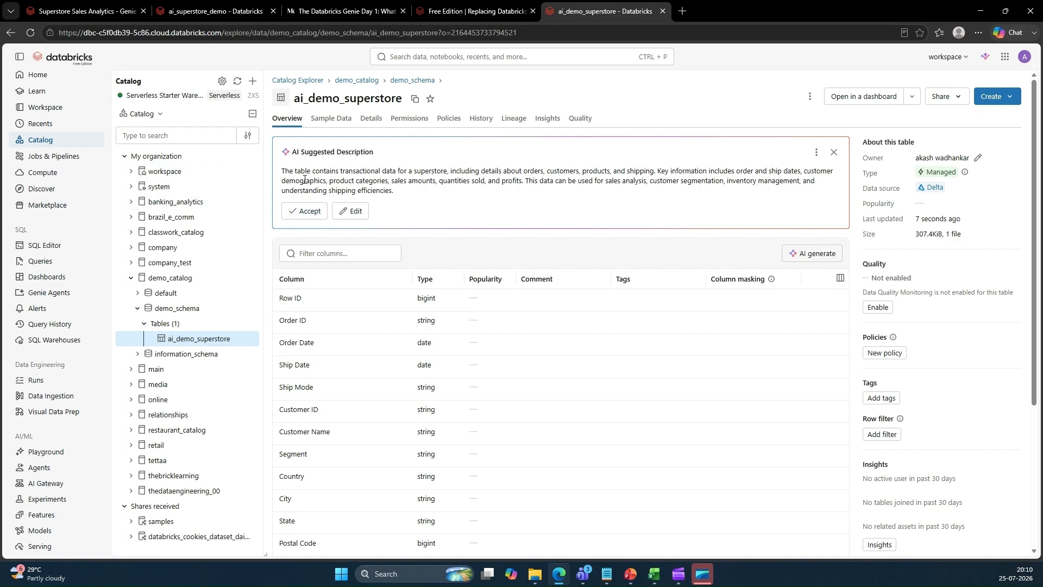
Accept the AI-suggested description for the ai_demo_superstore table
{"action": "left_click_drag", "start_coordinate": [310, 170], "coordinate": [483, 194]}
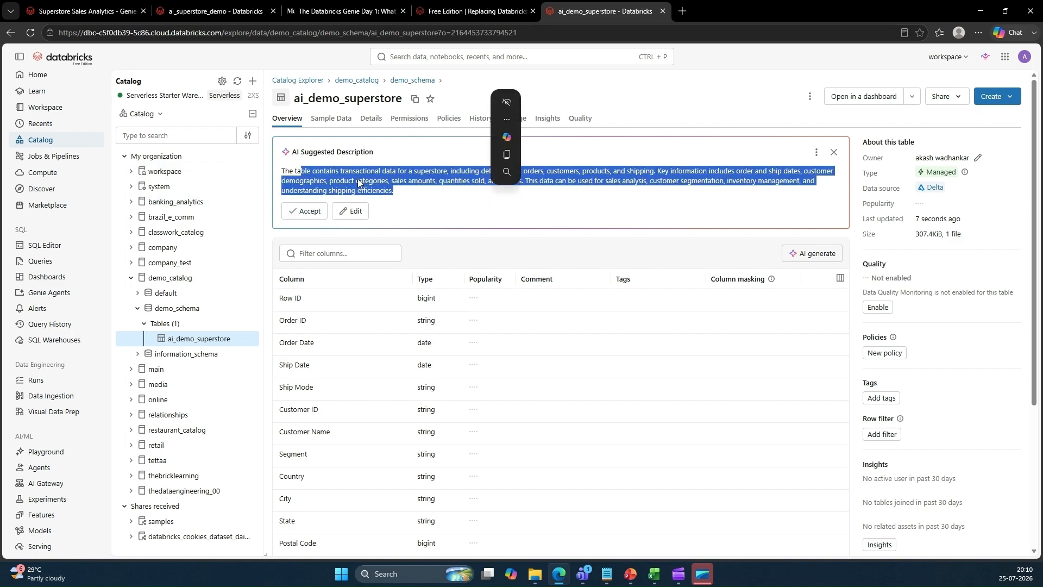
{"action": "left_click_drag", "start_coordinate": [293, 171], "coordinate": [376, 199]}
{"action": "left_click", "coordinate": [310, 211]}
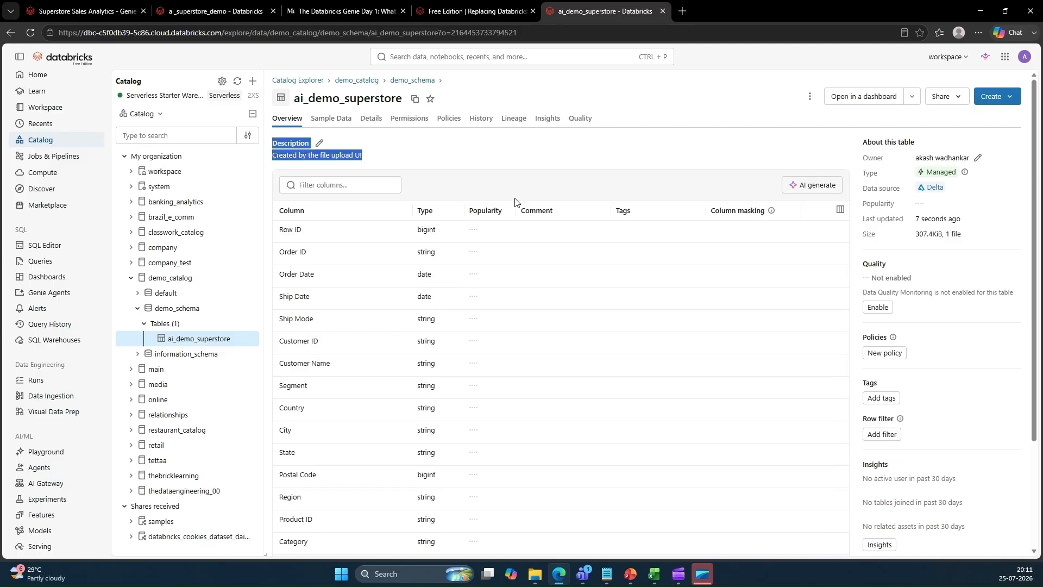
{"action": "left_click", "coordinate": [398, 178]}
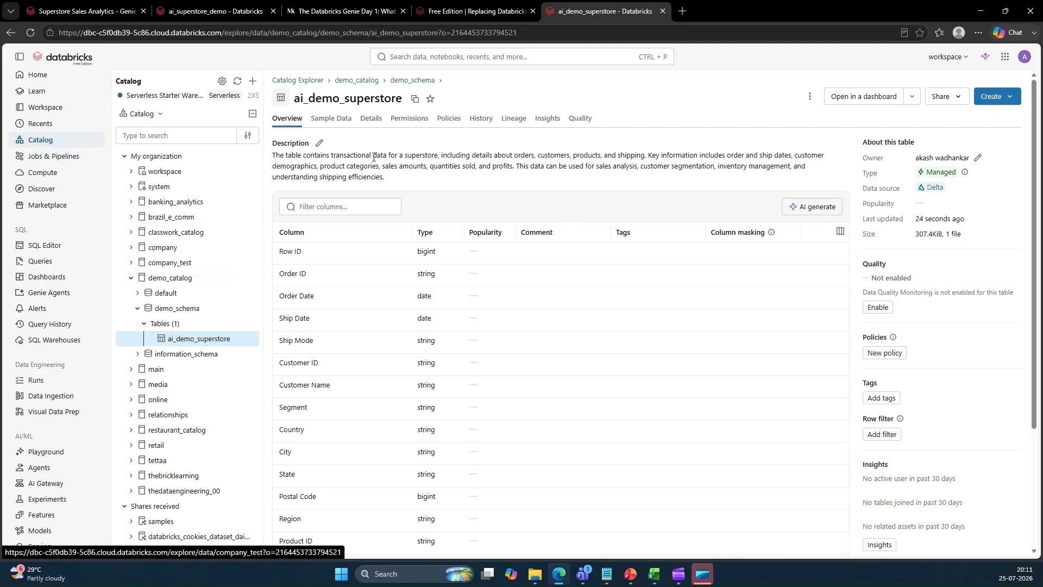
Create a new Genie agent connected to the ai_demo_superstore table
{"action": "left_click", "coordinate": [54, 293]}
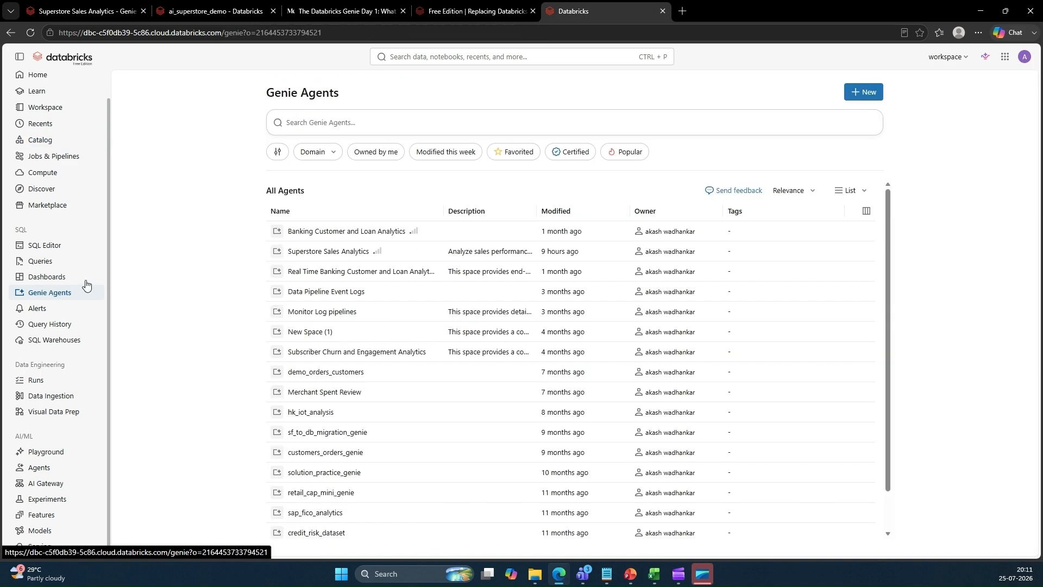
{"action": "left_click", "coordinate": [871, 94]}
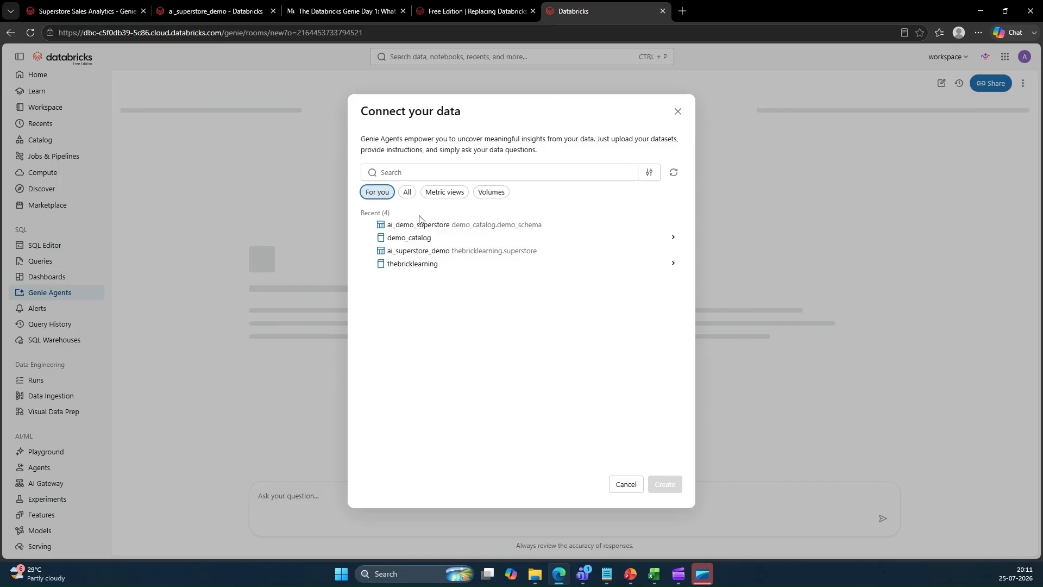
{"action": "left_click", "coordinate": [394, 228]}
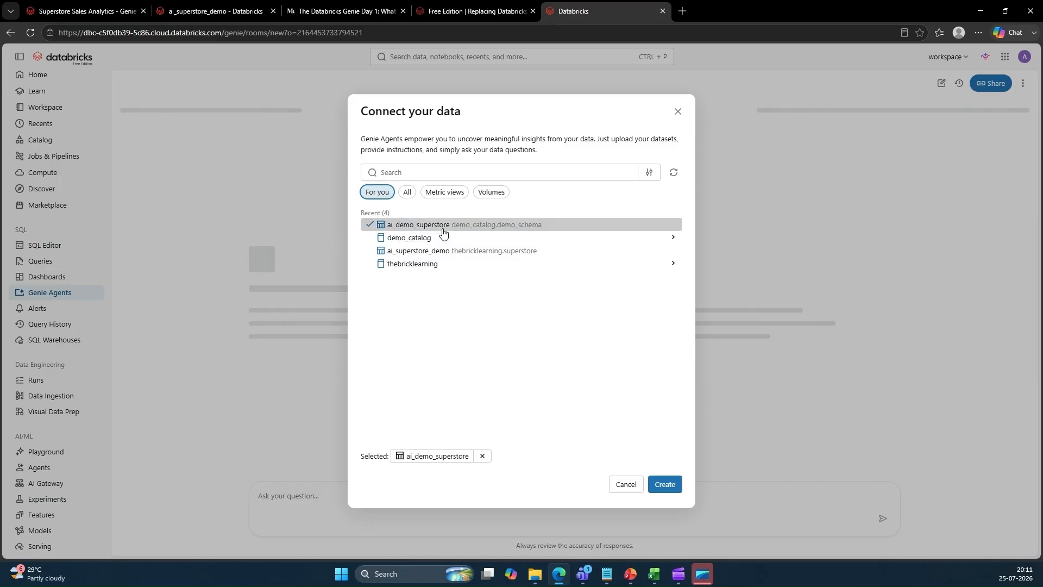
{"action": "left_click", "coordinate": [666, 484]}
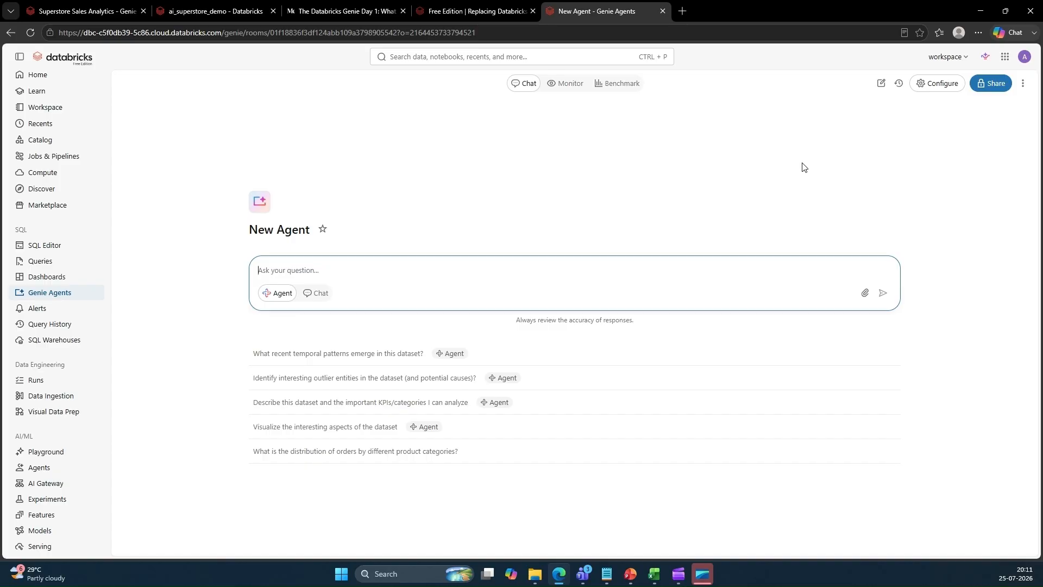
Open the agent's configuration and review its sources and About details
{"action": "left_click", "coordinate": [946, 87]}
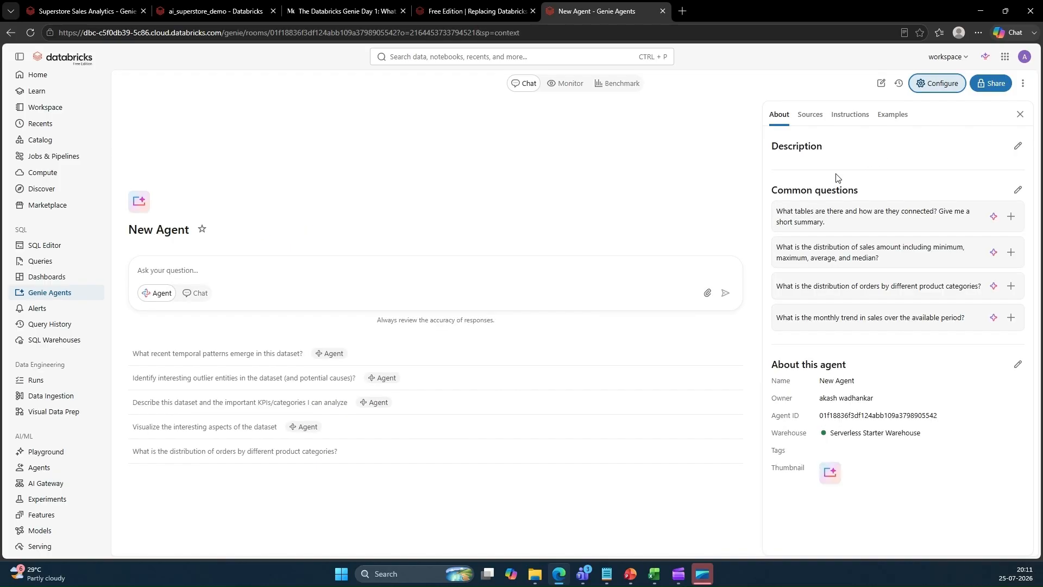
{"action": "left_click", "coordinate": [810, 115]}
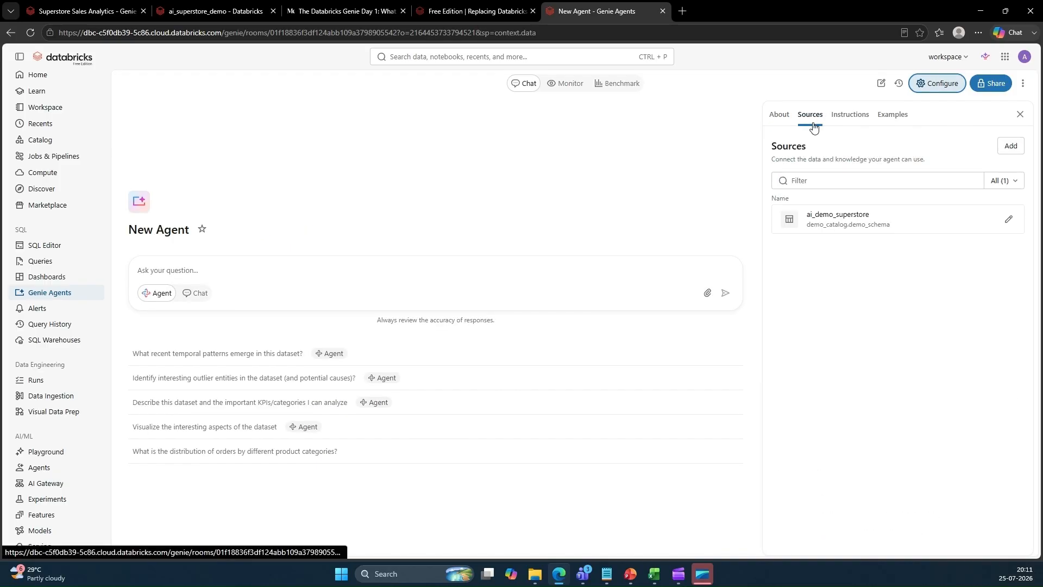
{"action": "triple_click", "coordinate": [153, 231]}
{"action": "left_click", "coordinate": [770, 114]}
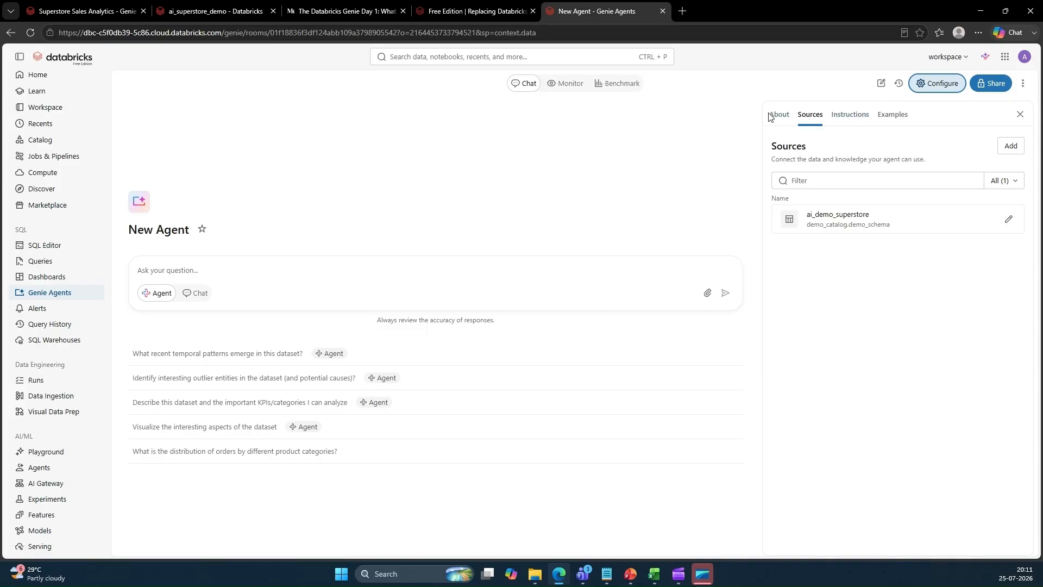
{"action": "left_click", "coordinate": [772, 116]}
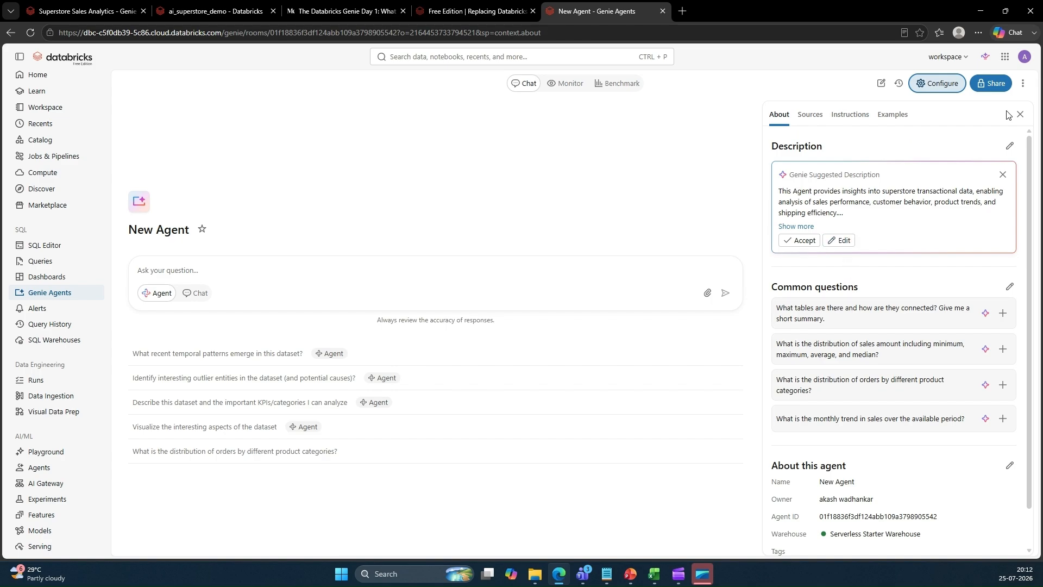
{"action": "left_click", "coordinate": [1009, 145]}
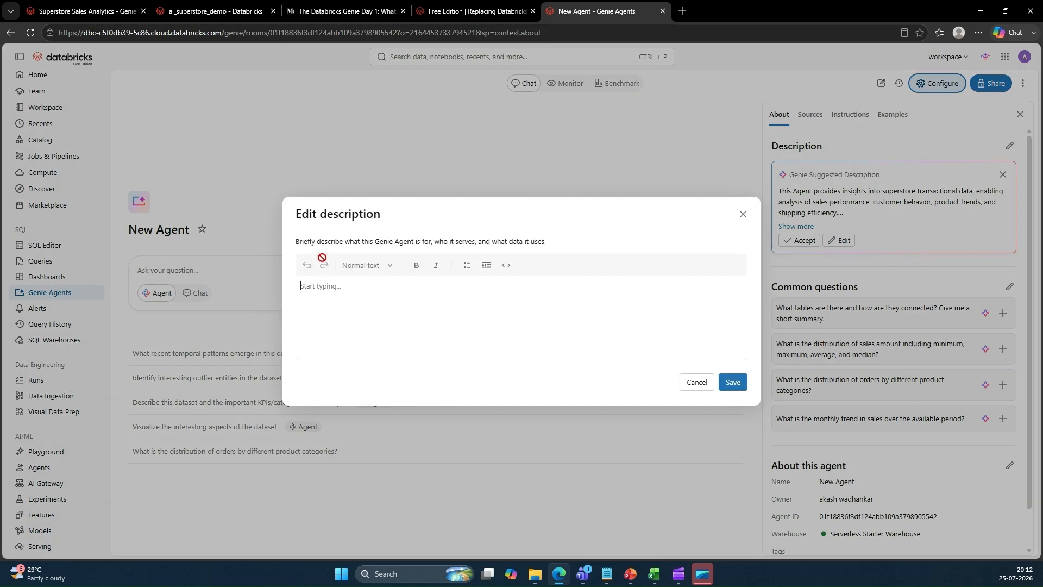
{"action": "left_click", "coordinate": [741, 214]}
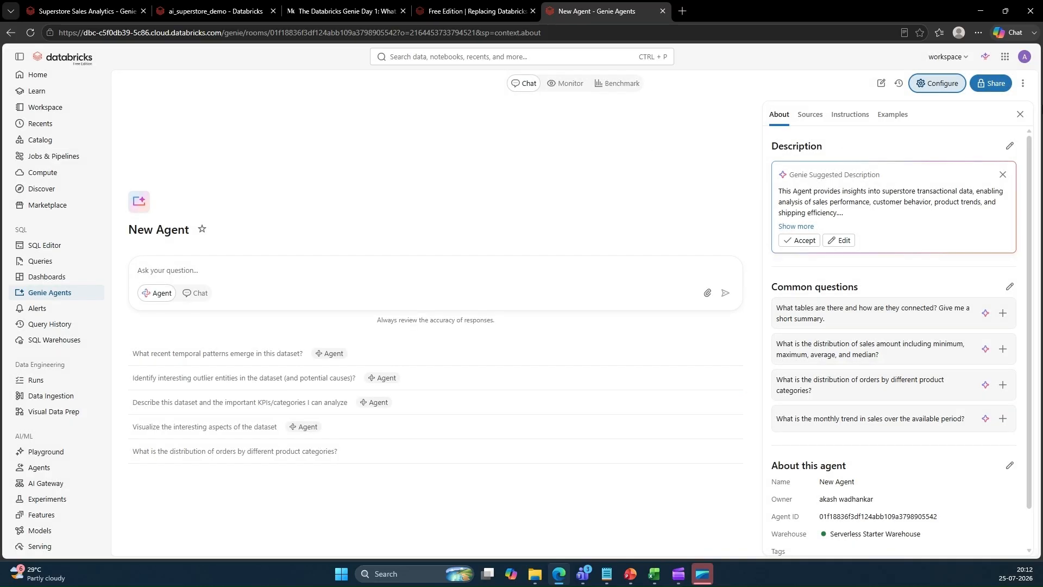
Rename the agent to Super_Store_Agent in its agent details
{"action": "scroll", "coordinate": [975, 222], "scroll_direction": "down", "scroll_amount": 1}
{"action": "scroll", "coordinate": [979, 227], "scroll_direction": "down", "scroll_amount": 1}
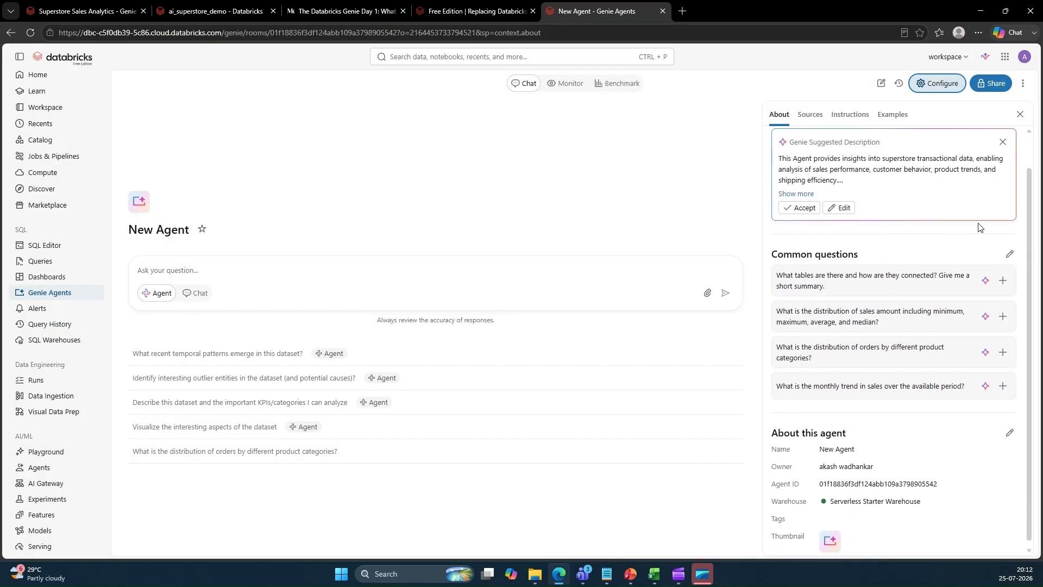
{"action": "left_click", "coordinate": [1009, 423]}
{"action": "left_click_drag", "start_coordinate": [433, 177], "coordinate": [347, 178]}
{"action": "type", "text": "Super_Store_"}
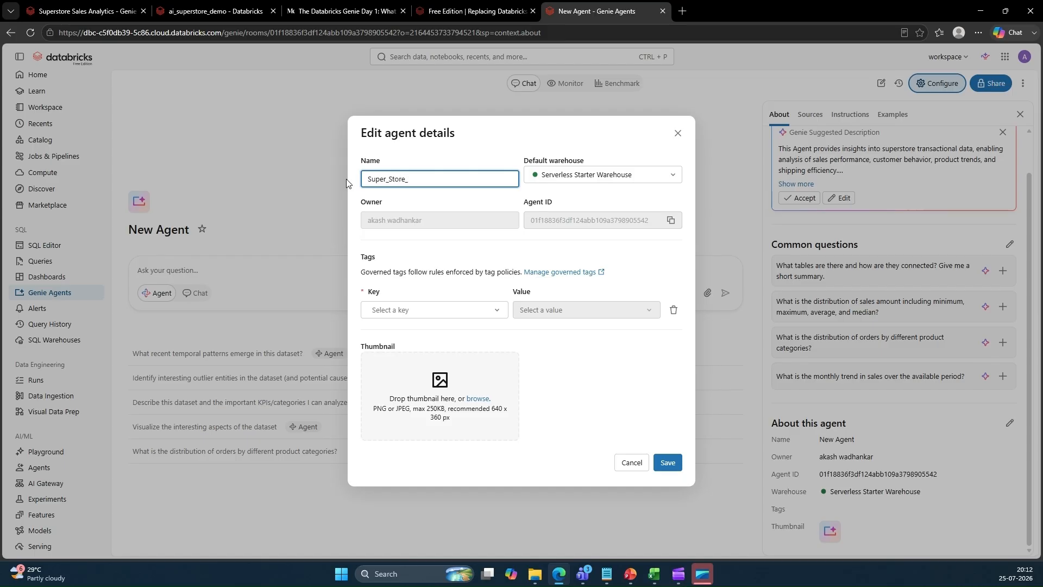
{"action": "type", "text": "Agent"}
{"action": "left_click", "coordinate": [676, 456]}
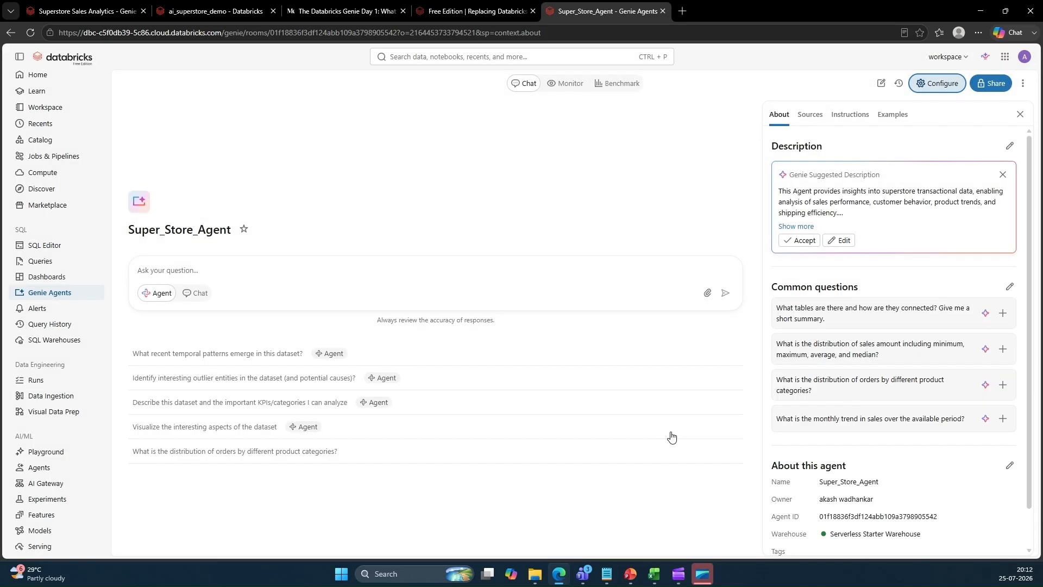
Ask the agent "What type of datset is present?"
{"action": "left_click", "coordinate": [208, 268]}
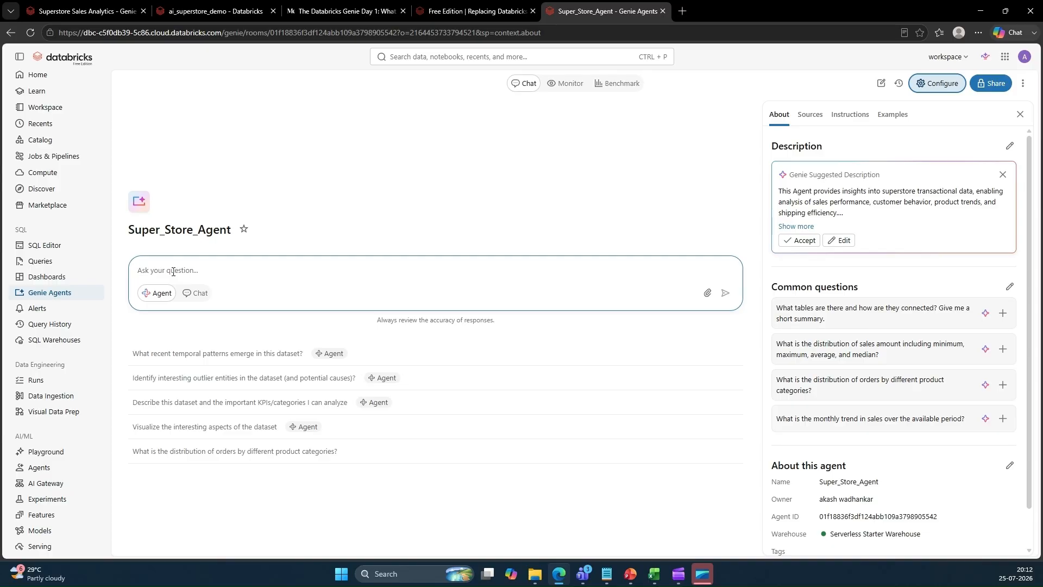
{"action": "type", "text": "Wha"}
{"action": "key", "text": "BackSpace"}
{"action": "key", "text": "BackSpace"}
{"action": "type", "text": "et is presen"}
{"action": "key", "text": "Return"}
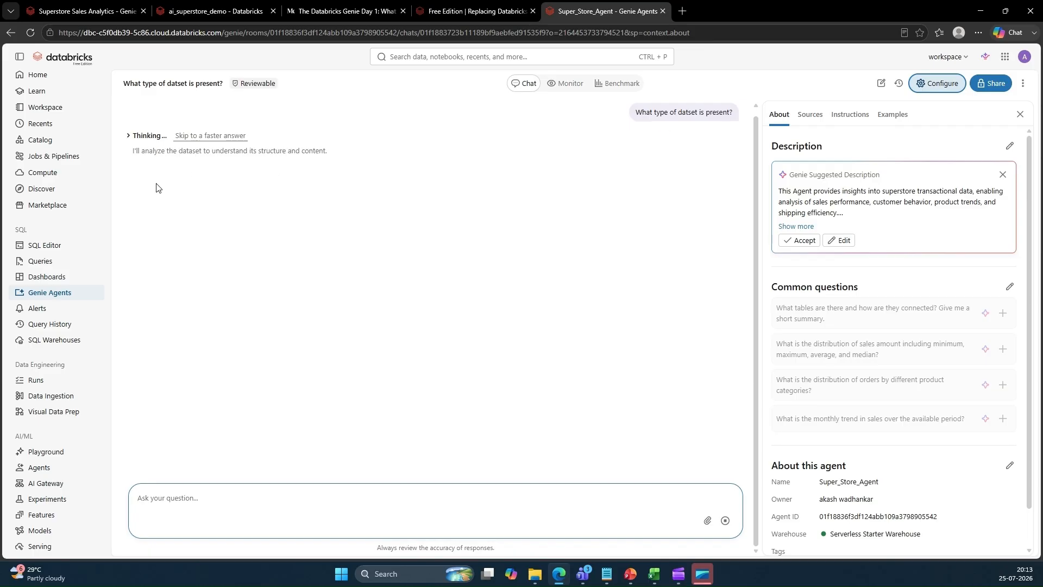
Review the agent's reasoning steps and its answer describing the dataset
{"action": "left_click", "coordinate": [128, 136]}
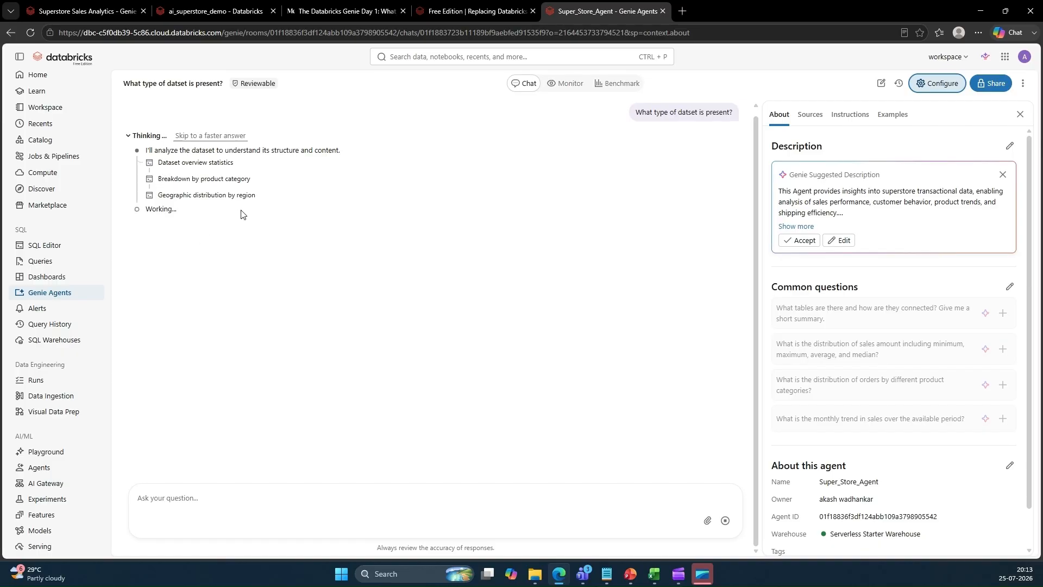
{"action": "left_click", "coordinate": [812, 115]}
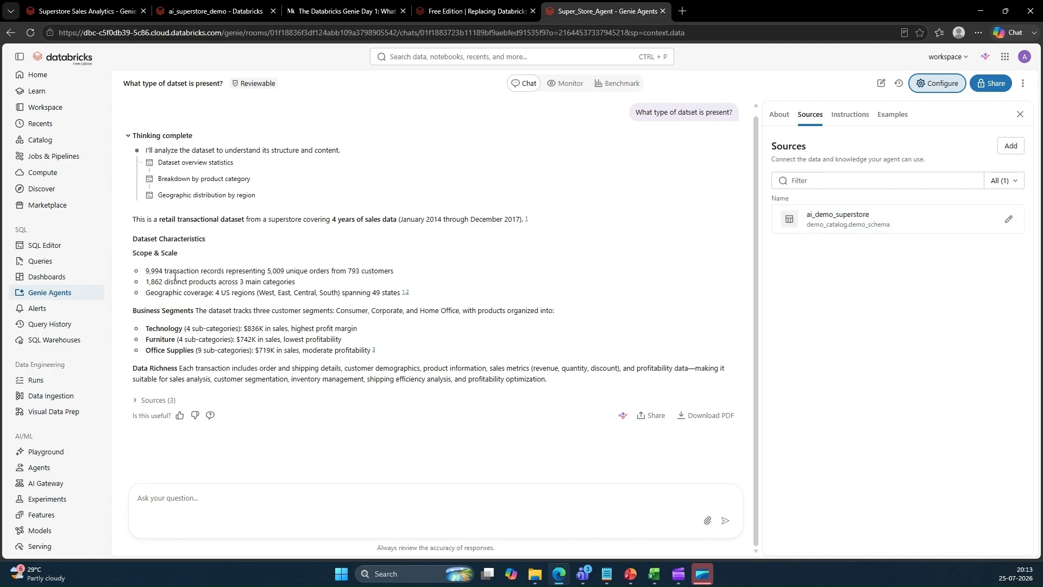
{"action": "left_click_drag", "start_coordinate": [136, 219], "coordinate": [324, 222]}
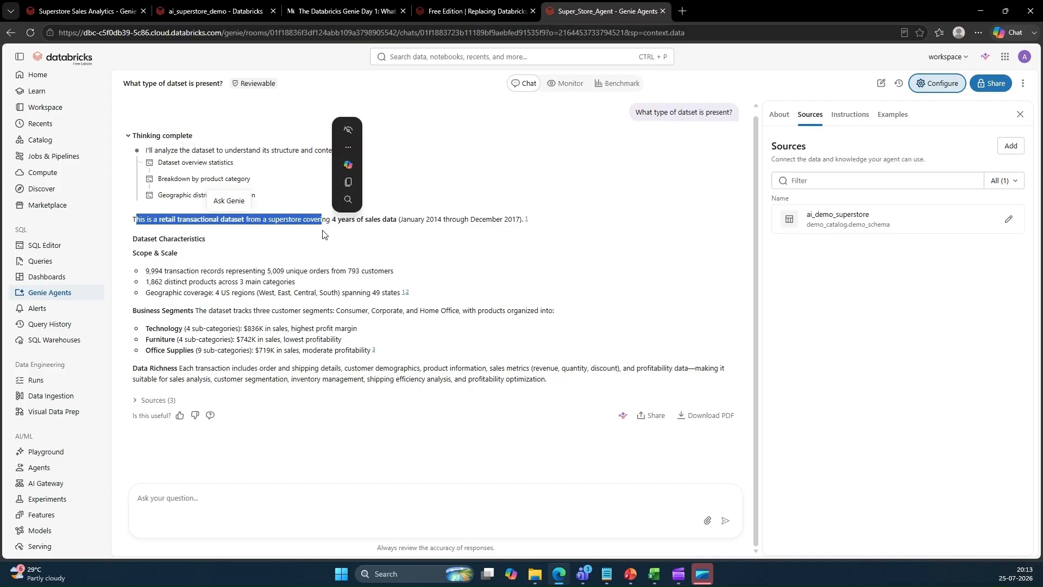
{"action": "left_click", "coordinate": [324, 245]}
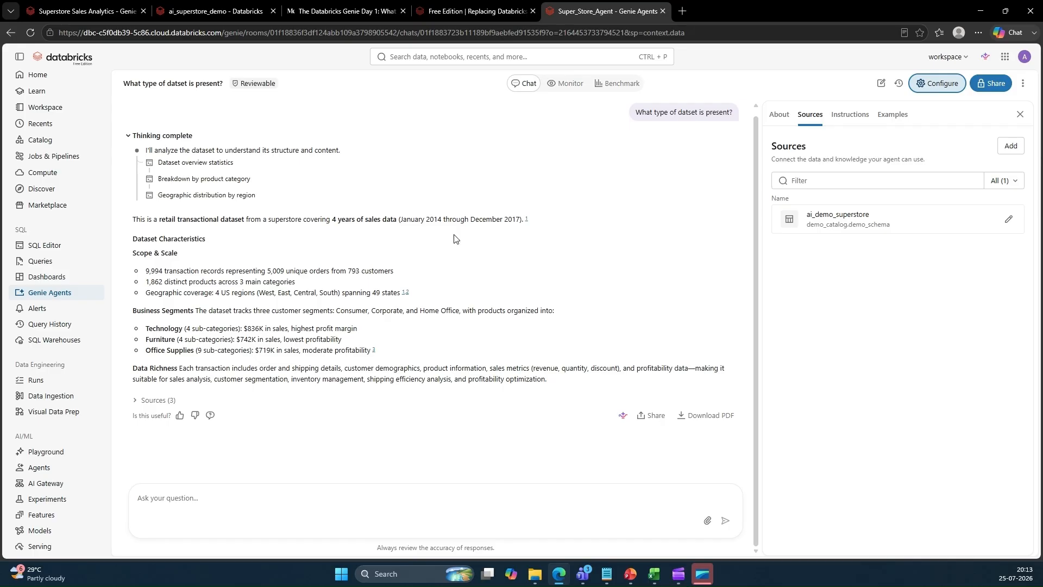
{"action": "left_click_drag", "start_coordinate": [144, 271], "coordinate": [546, 380]}
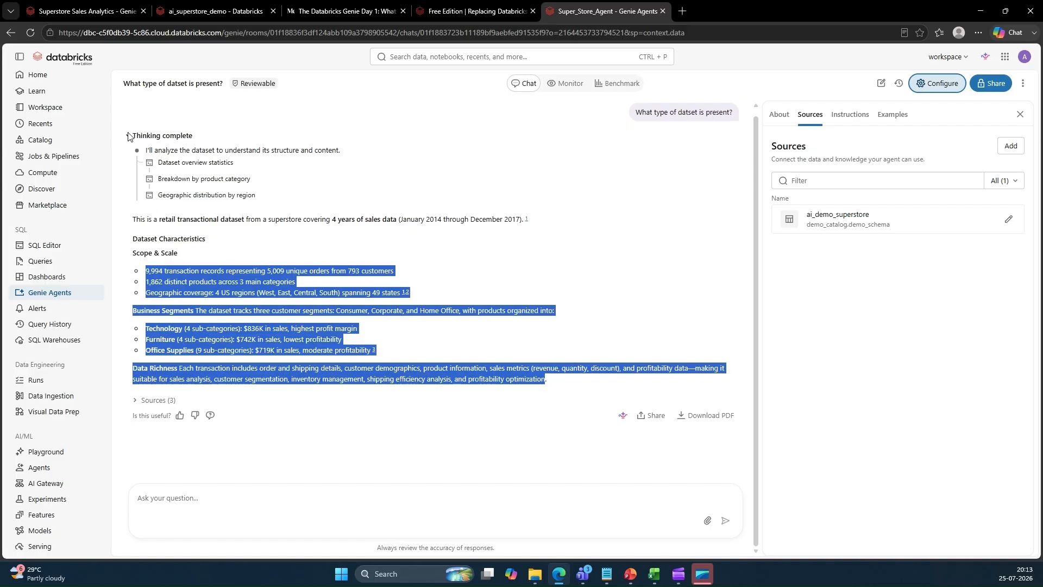
{"action": "left_click", "coordinate": [128, 135]}
{"action": "left_click", "coordinate": [591, 239]}
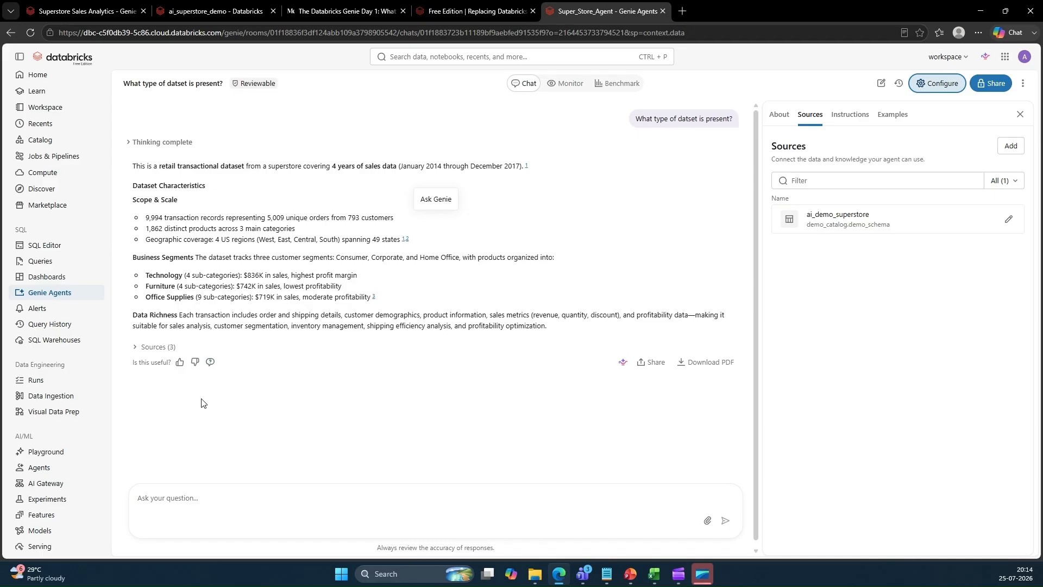
Ask the agent "What is the sales by region?"
{"action": "left_click", "coordinate": [196, 501]}
{"action": "type", "text": "What is th"}
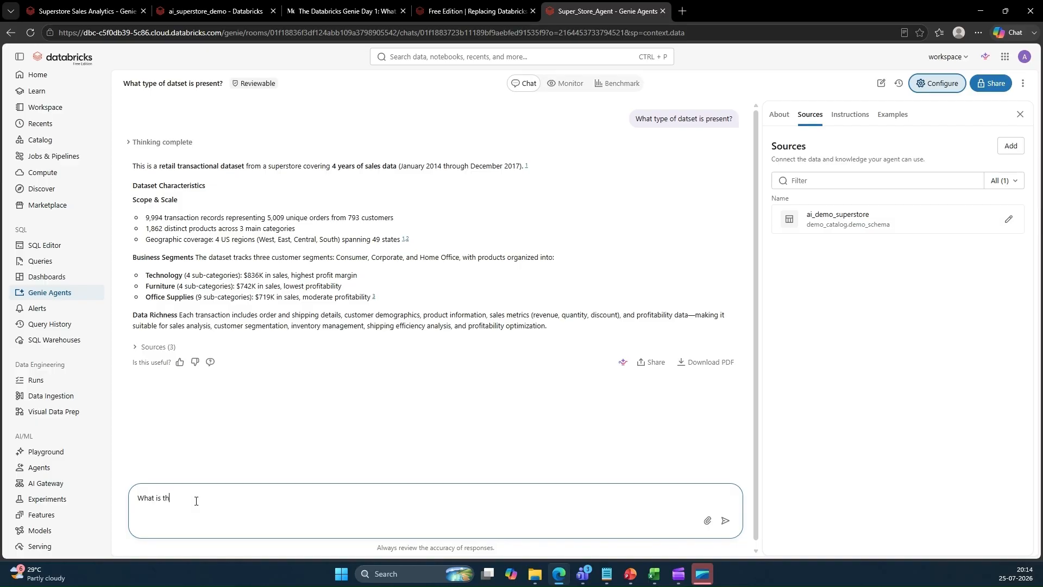
{"action": "type", "text": "e"}
{"action": "left_click", "coordinate": [225, 494]}
{"action": "type", "text": "sales by region?"}
{"action": "key", "text": "Return"}
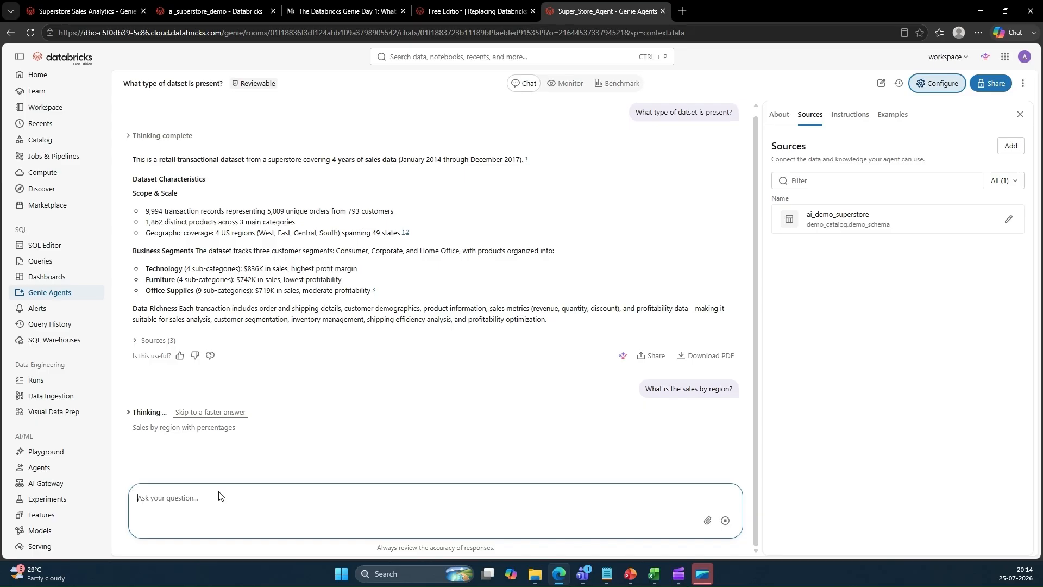
Review the sales-by-region answer, its chart and the regional sales summary table
{"action": "left_click", "coordinate": [127, 411]}
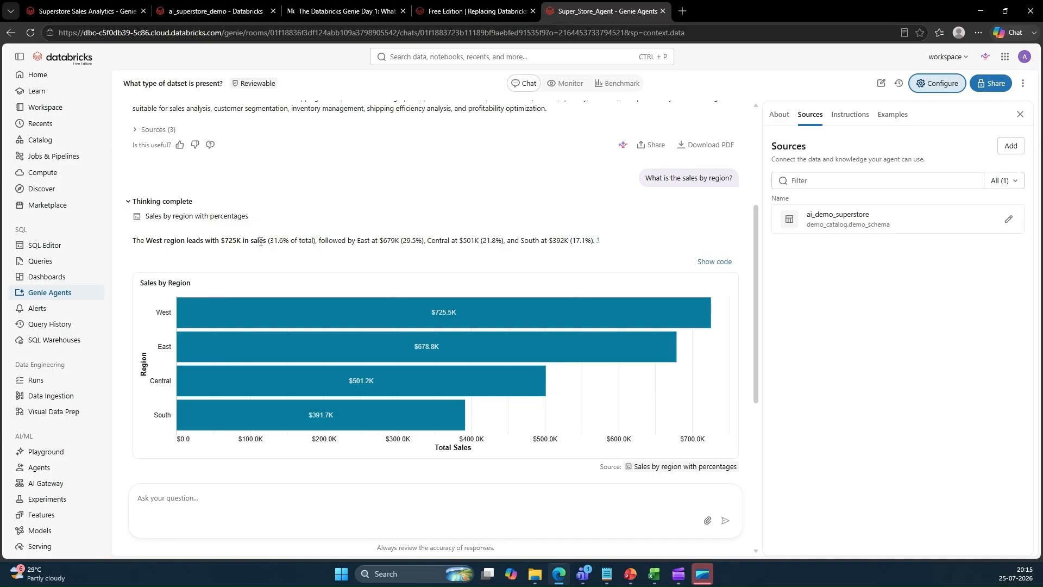
{"action": "scroll", "coordinate": [262, 244], "scroll_direction": "down", "scroll_amount": 2}
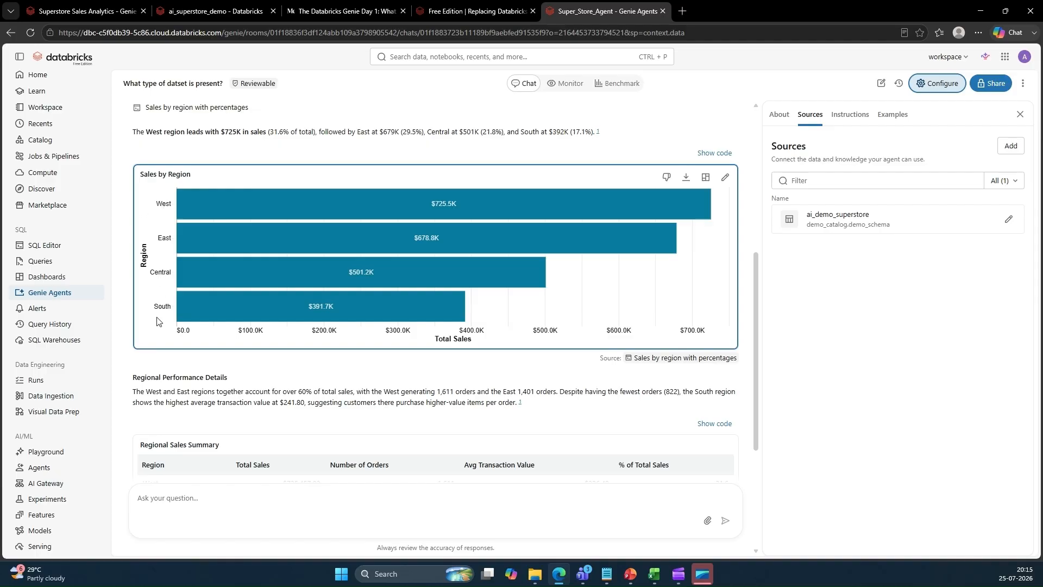
{"action": "scroll", "coordinate": [236, 303], "scroll_direction": "down", "scroll_amount": 2}
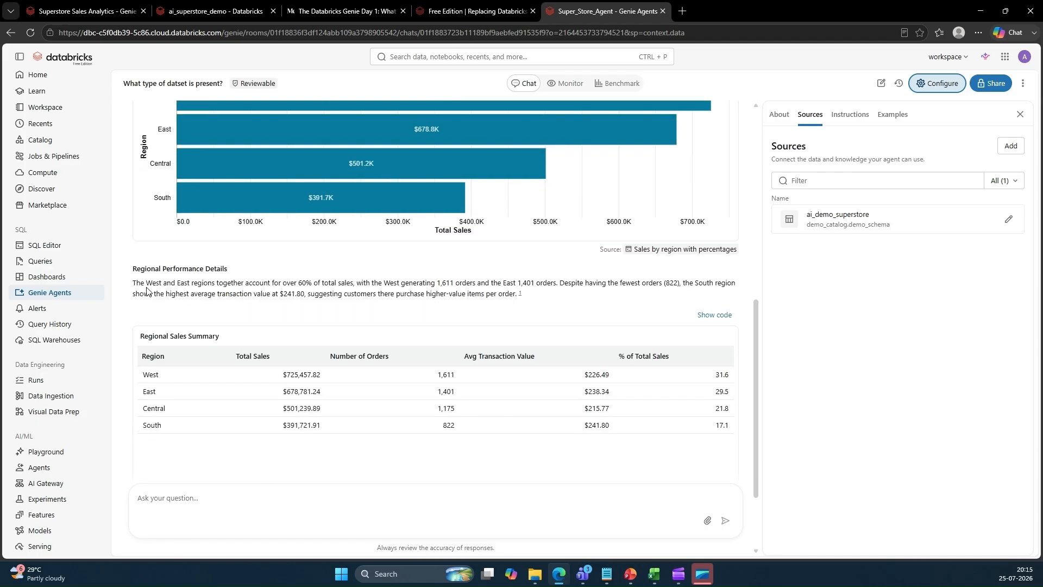
{"action": "left_click_drag", "start_coordinate": [132, 284], "coordinate": [525, 299]}
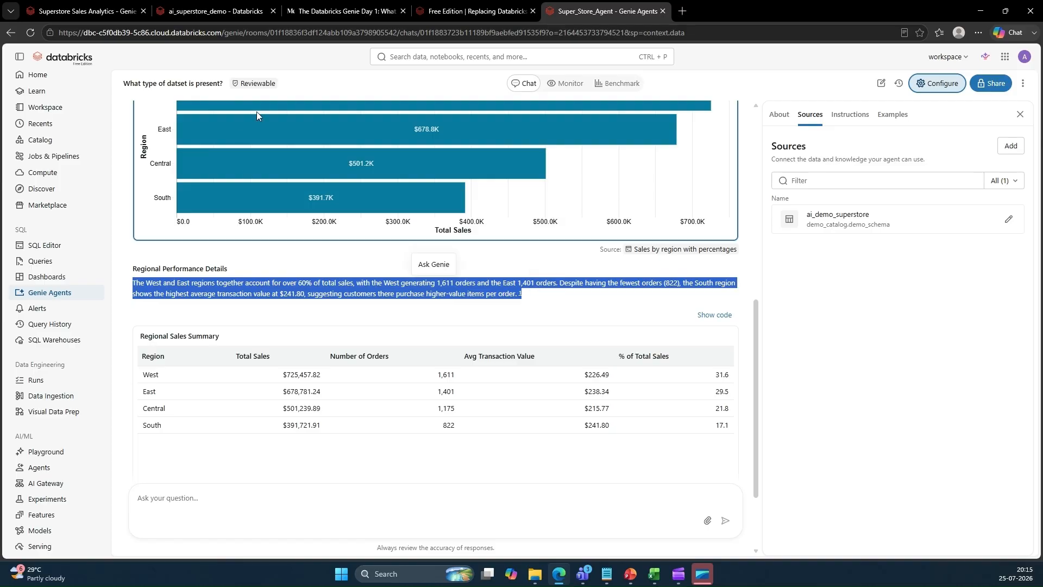
{"action": "scroll", "coordinate": [292, 309], "scroll_direction": "down", "scroll_amount": 2}
{"action": "left_click_drag", "start_coordinate": [139, 227], "coordinate": [252, 237]}
{"action": "left_click", "coordinate": [252, 237]}
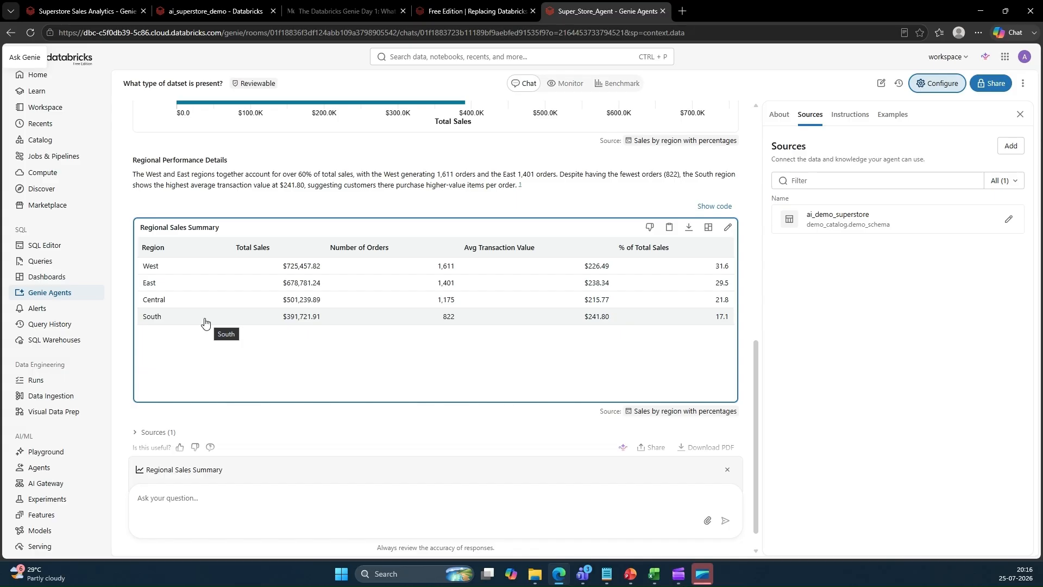
Scroll through the sales-by-region chart and regional summary table again, inspecting the bar values
{"action": "scroll", "coordinate": [337, 303], "scroll_direction": "up", "scroll_amount": 10}
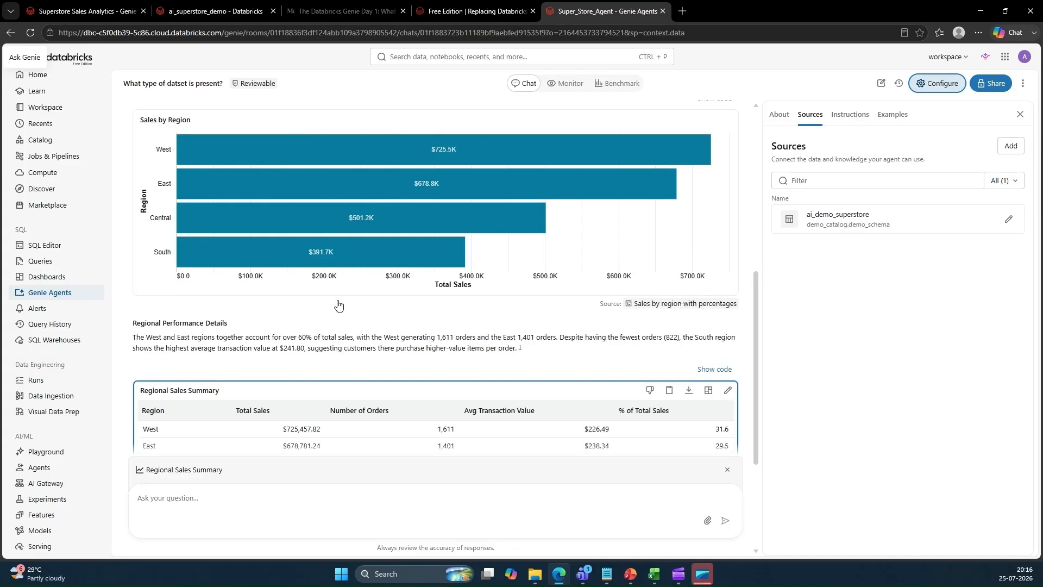
{"action": "scroll", "coordinate": [337, 303], "scroll_direction": "down", "scroll_amount": 10}
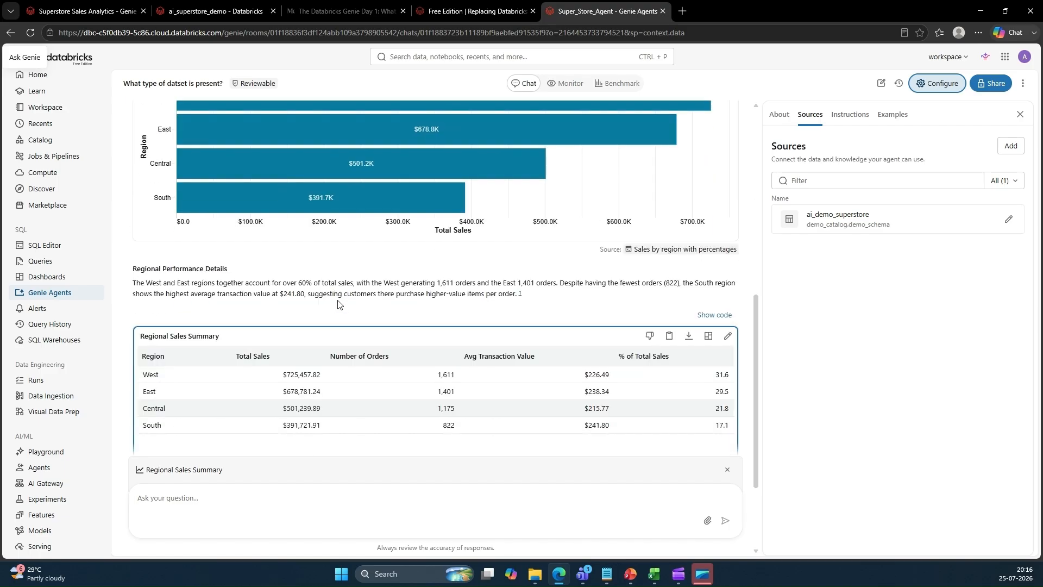
{"action": "scroll", "coordinate": [337, 300], "scroll_direction": "up", "scroll_amount": 2}
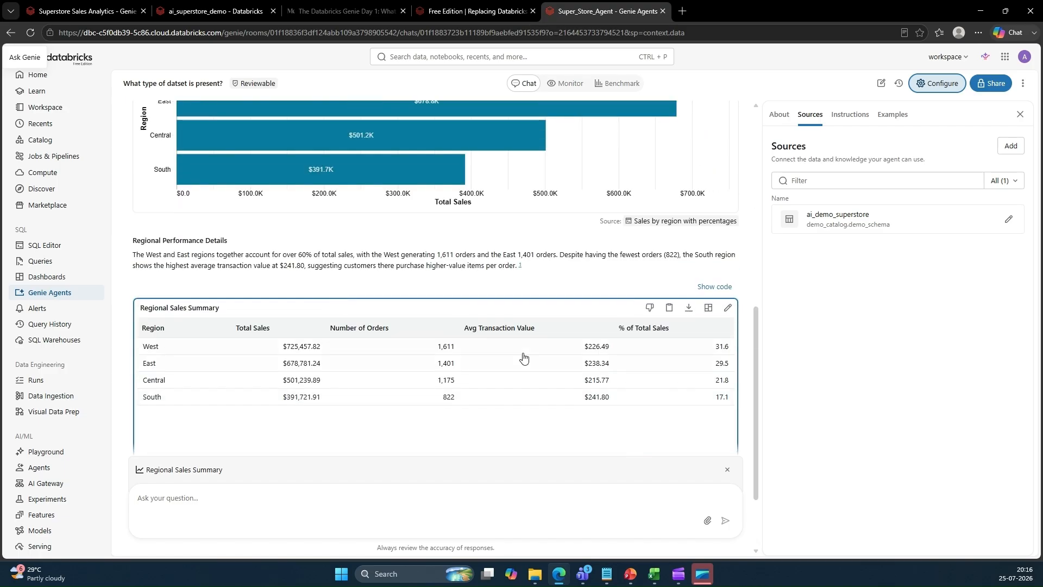
{"action": "scroll", "coordinate": [426, 308], "scroll_direction": "up", "scroll_amount": 5}
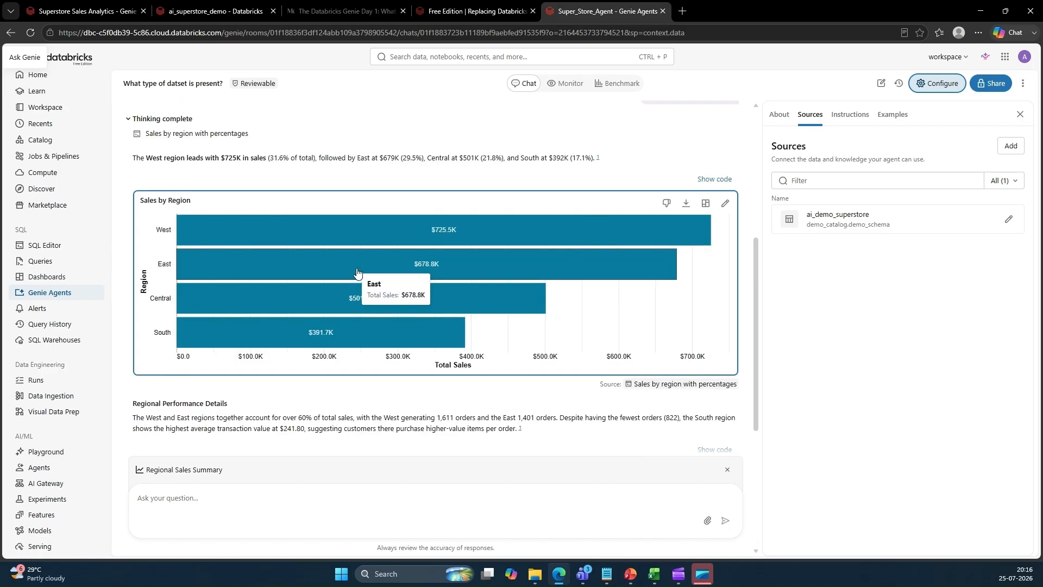
{"action": "mouse_move", "coordinate": [340, 342]}
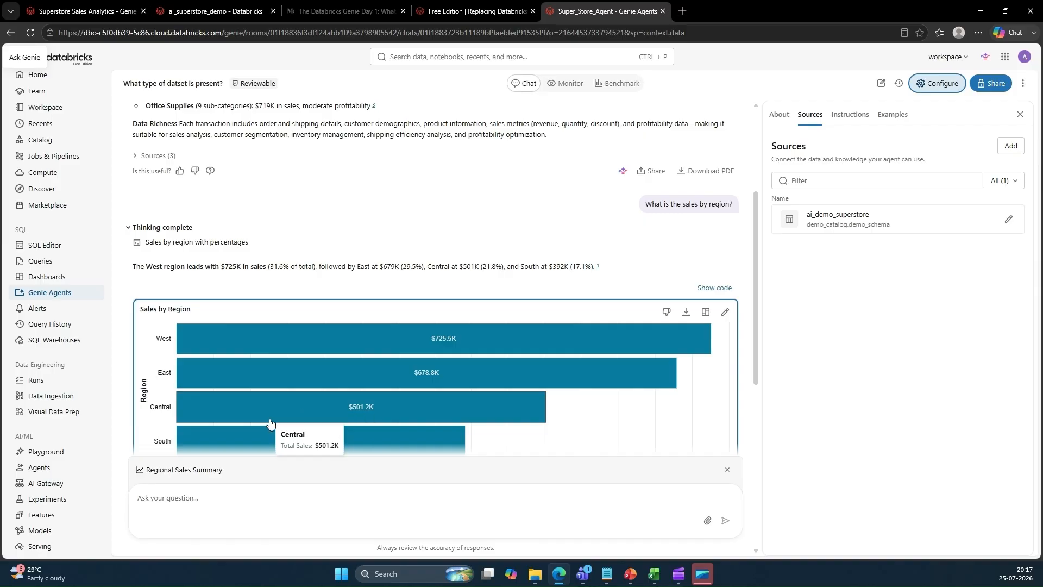
Open the agent configuration's About pane with its description and common questions
{"action": "left_click", "coordinate": [985, 57]}
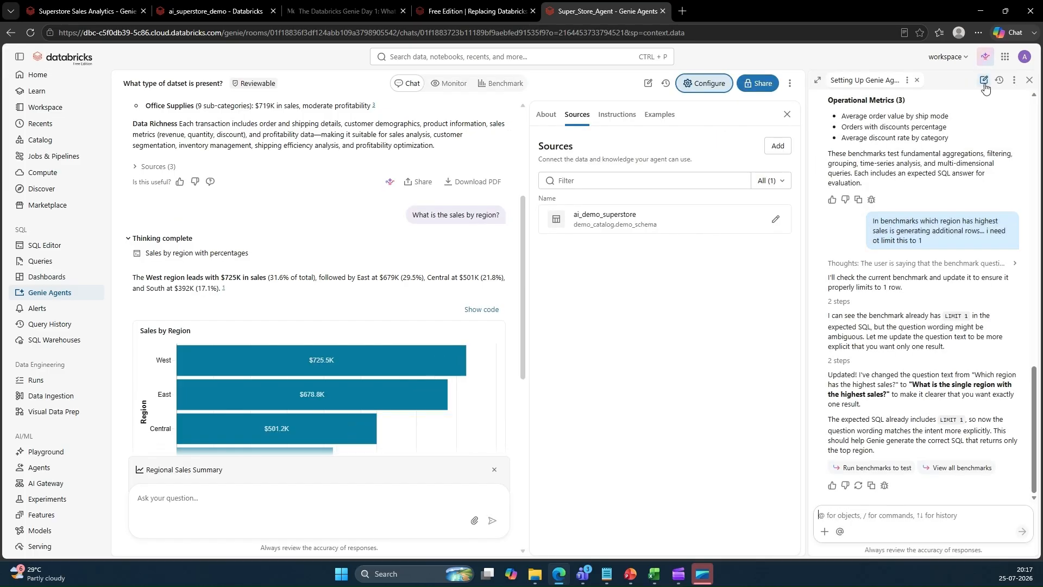
{"action": "left_click", "coordinate": [1030, 80]}
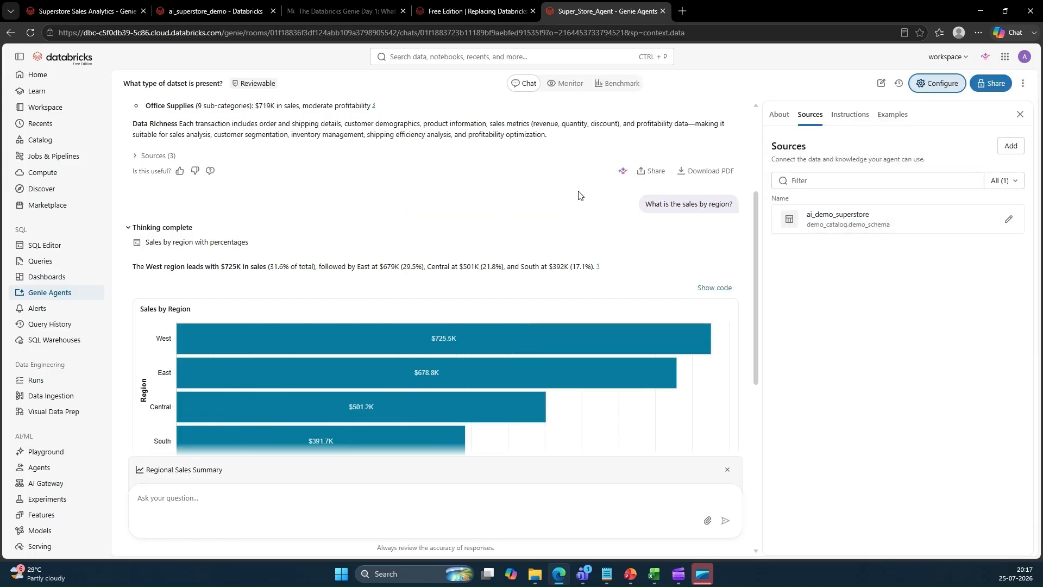
{"action": "left_click", "coordinate": [779, 117]}
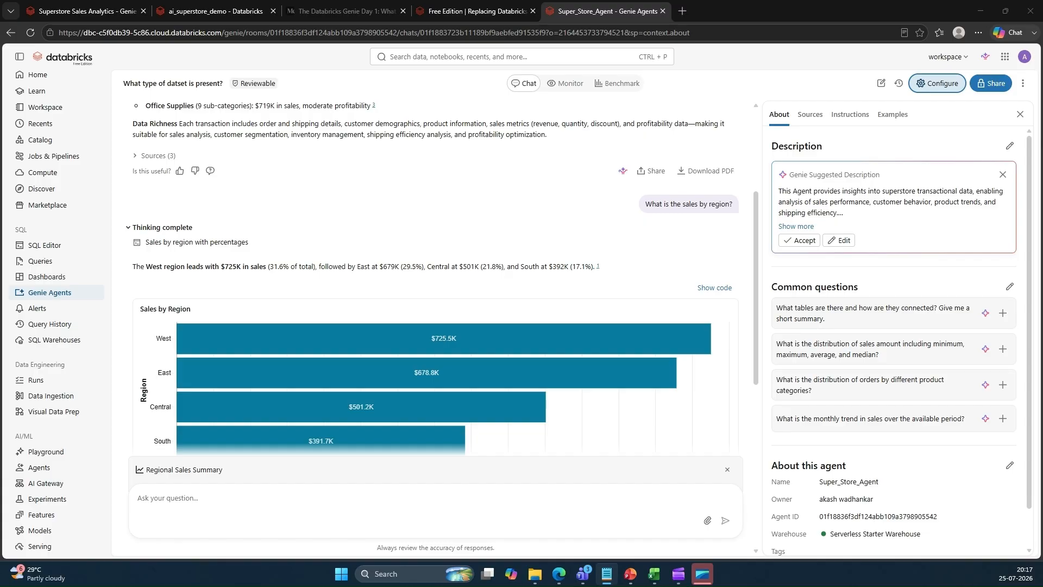
In the notes file, add a dashed separator and list items '1. Data -' and '2. Instructions to LLM'
{"action": "left_click_drag", "start_coordinate": [0, 127], "coordinate": [518, 120]}
{"action": "scroll", "coordinate": [476, 246], "scroll_direction": "down", "scroll_amount": 3}
{"action": "left_click", "coordinate": [313, 285]}
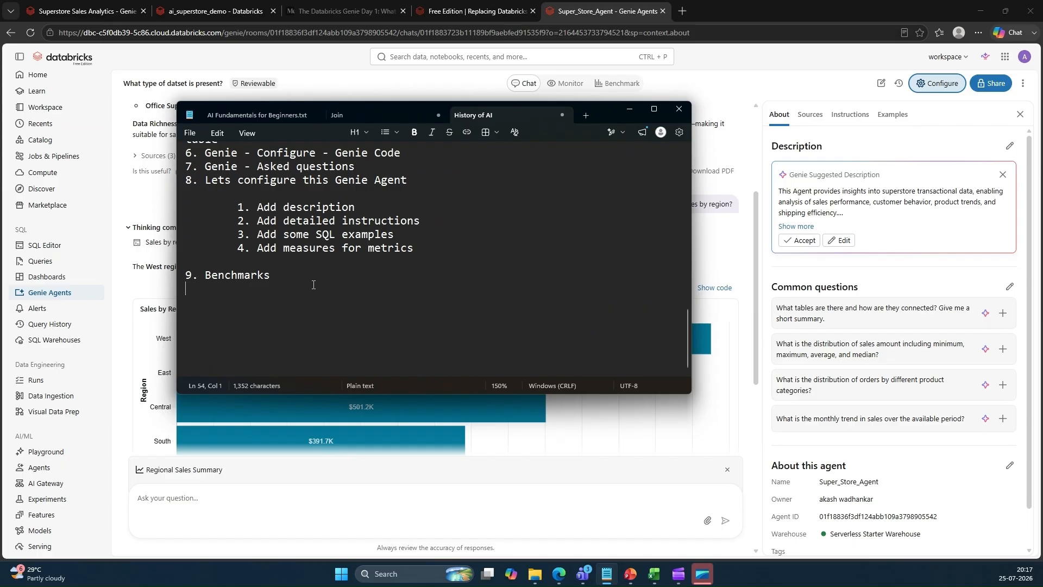
{"action": "type", "text": "------------"}
{"action": "key", "text": "Return"}
{"action": "key", "text": "Return"}
{"action": "type", "text": "1. Data -"}
{"action": "key", "text": "Return"}
{"action": "type", "text": "2. Instructions to LLM"}
{"action": "key", "text": "Return"}
{"action": "type", "text": "3."}
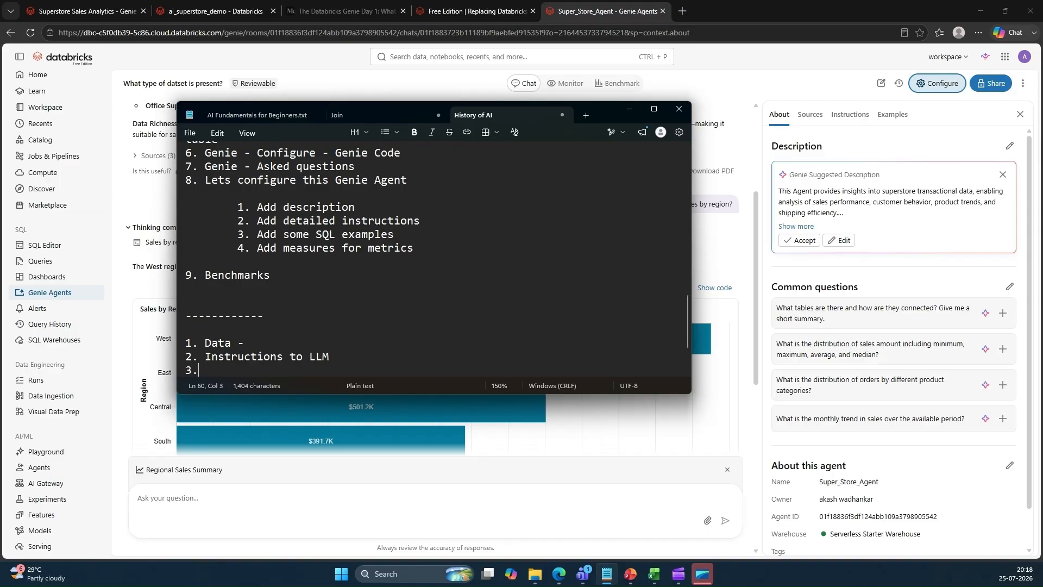
{"action": "type", "text": " Sample querues"}
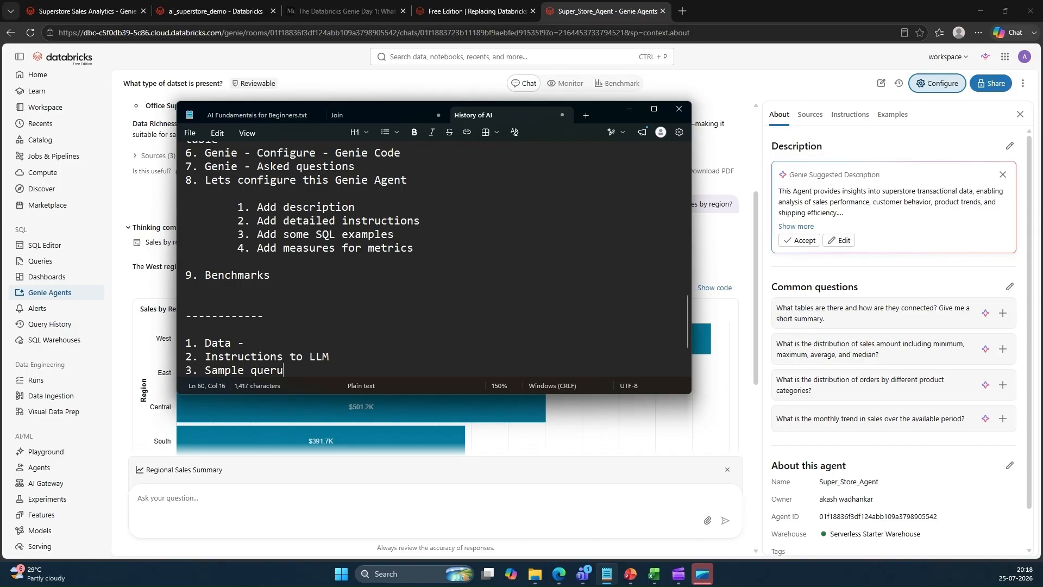
Add items '3. Sample queries to LLM' and '4. Examples....' to the notes list
{"action": "key", "text": "BackSpace"}
{"action": "key", "text": "BackSpace"}
{"action": "key", "text": "BackSpace"}
{"action": "type", "text": "ies ro"}
{"action": "key", "text": "BackSpace"}
{"action": "key", "text": "BackSpace"}
{"action": "type", "text": "to LLM"}
{"action": "key", "text": "Return"}
{"action": "type", "text": "4."}
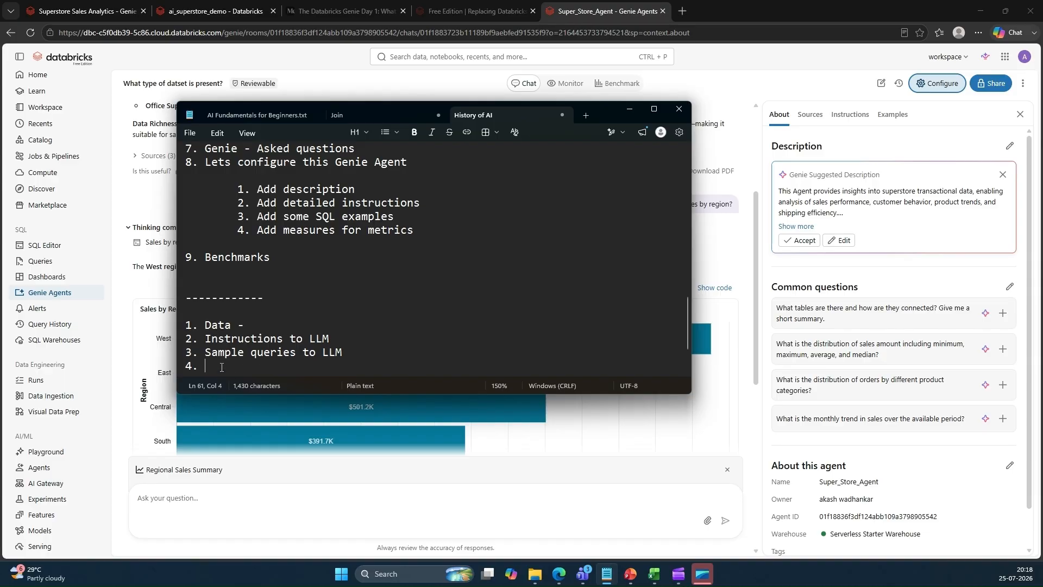
{"action": "type", "text": "Examples...."}
{"action": "key", "text": "Return"}
{"action": "key", "text": "Return"}
{"action": "key", "text": "Return"}
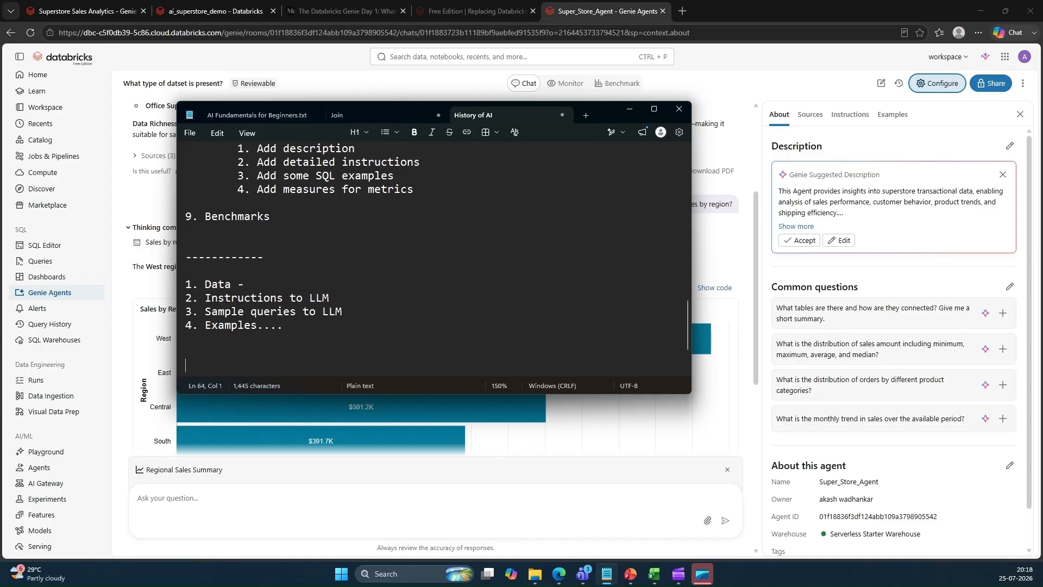
Browse the agent configuration's About, Sources, Instructions and Examples tabs
{"action": "left_click_drag", "start_coordinate": [287, 323], "coordinate": [184, 283]}
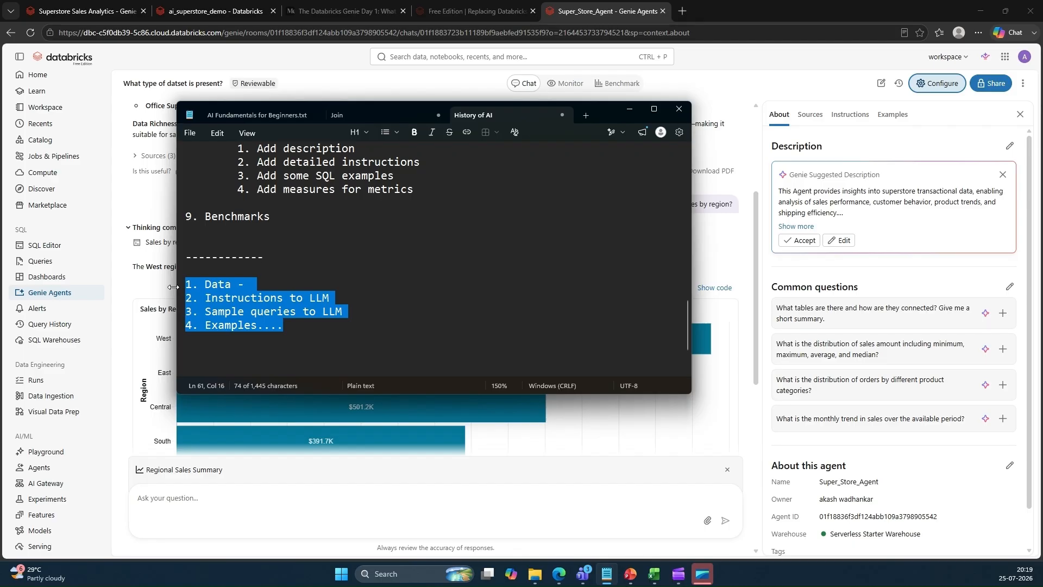
{"action": "left_click", "coordinate": [706, 249]}
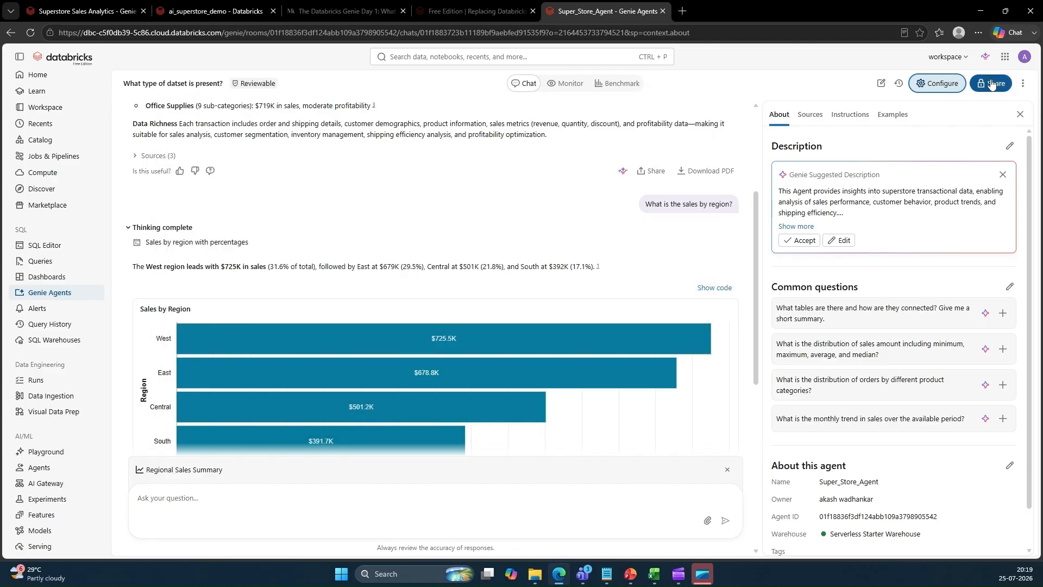
{"action": "left_click", "coordinate": [1020, 114]}
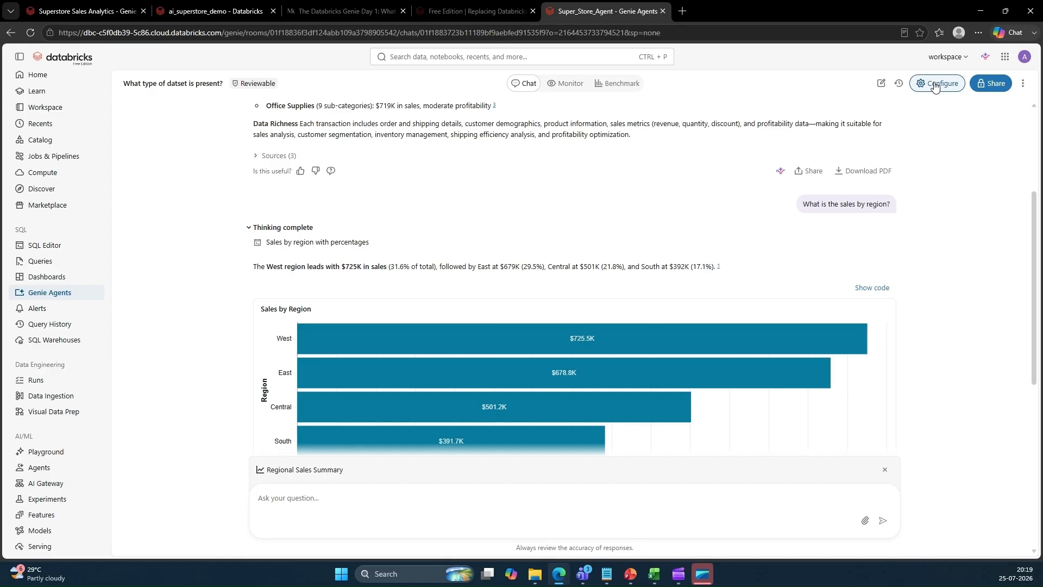
{"action": "left_click", "coordinate": [934, 84]}
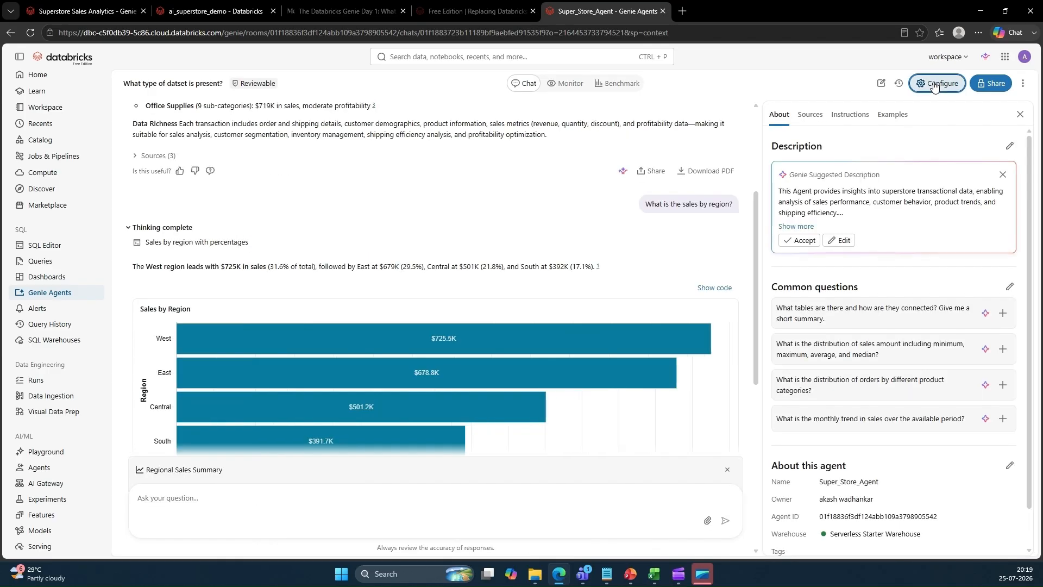
{"action": "left_click", "coordinate": [810, 121]}
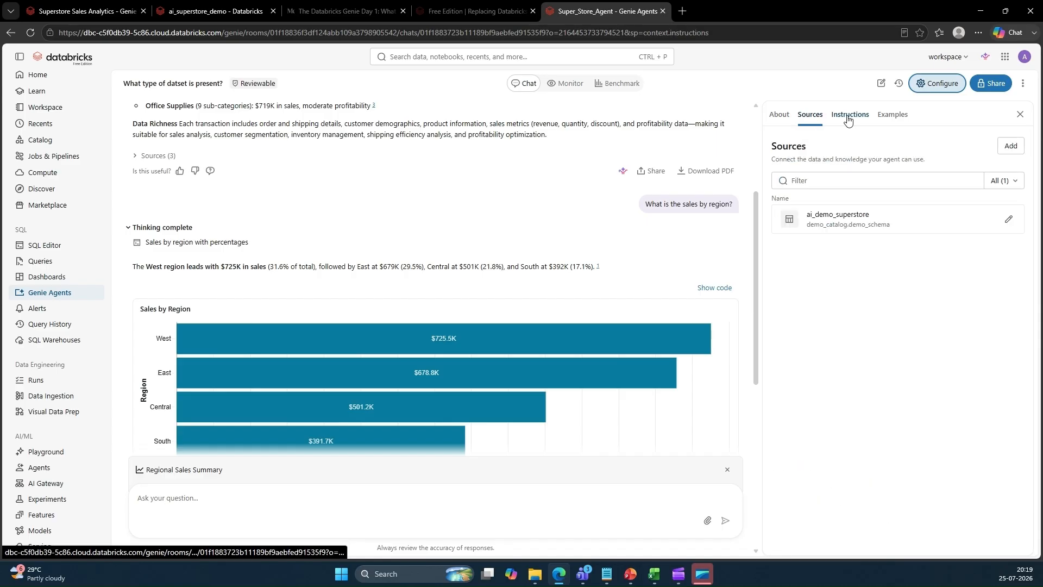
{"action": "left_click", "coordinate": [848, 119]}
{"action": "left_click", "coordinate": [810, 116]}
{"action": "left_click", "coordinate": [851, 120]}
{"action": "left_click", "coordinate": [892, 119]}
{"action": "left_click", "coordinate": [817, 118]}
{"action": "left_click", "coordinate": [775, 121]}
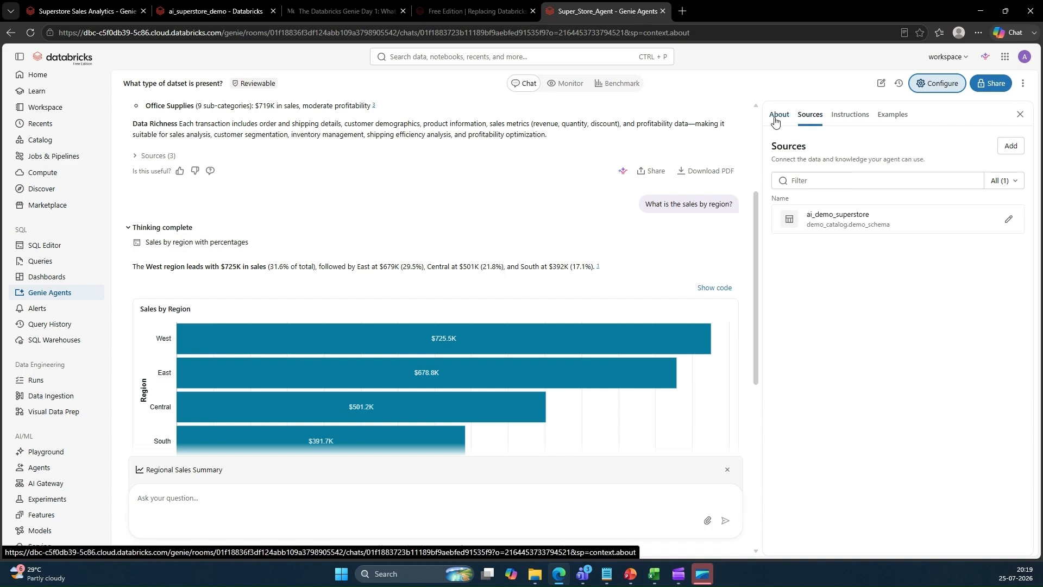
Duplicate the agent's browser tab and open the ai_demo_superstore table in Catalog Explorer there
{"action": "right_click", "coordinate": [570, 14]}
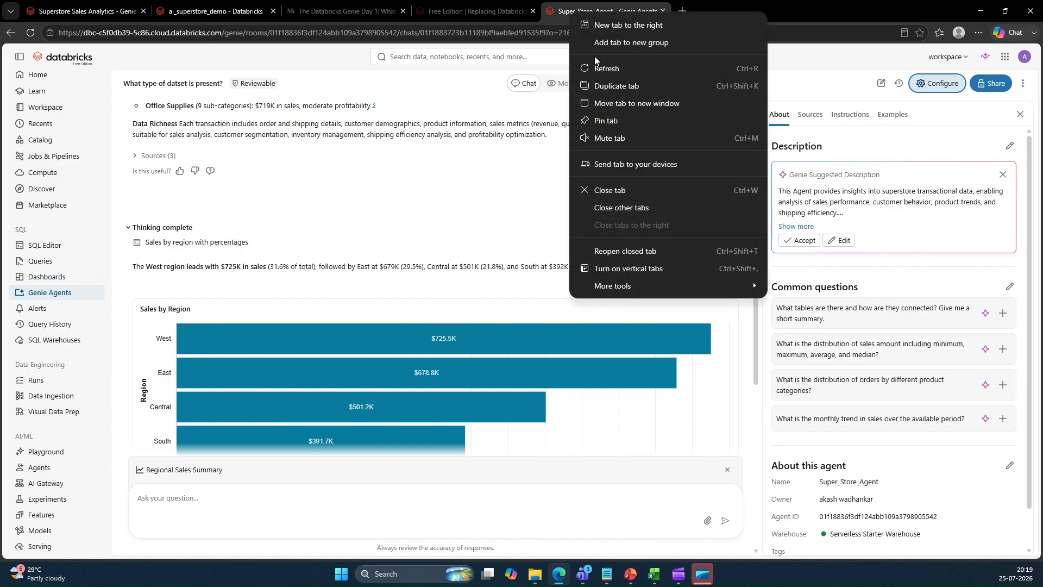
{"action": "left_click", "coordinate": [598, 86]}
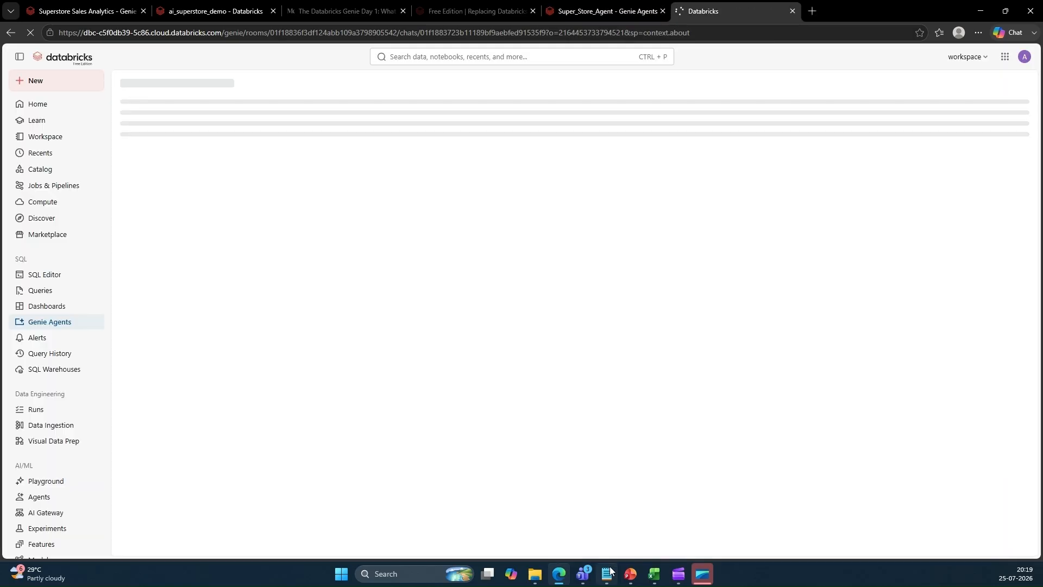
{"action": "left_click", "coordinate": [609, 572]}
{"action": "left_click", "coordinate": [251, 285]}
{"action": "left_click_drag", "start_coordinate": [250, 284], "coordinate": [189, 282]}
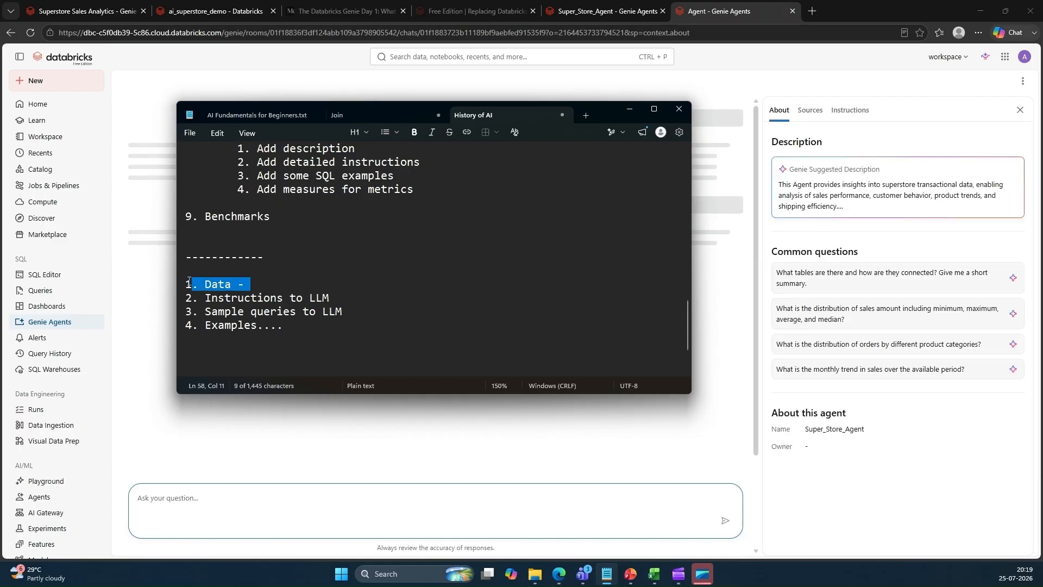
{"action": "left_click", "coordinate": [166, 275]}
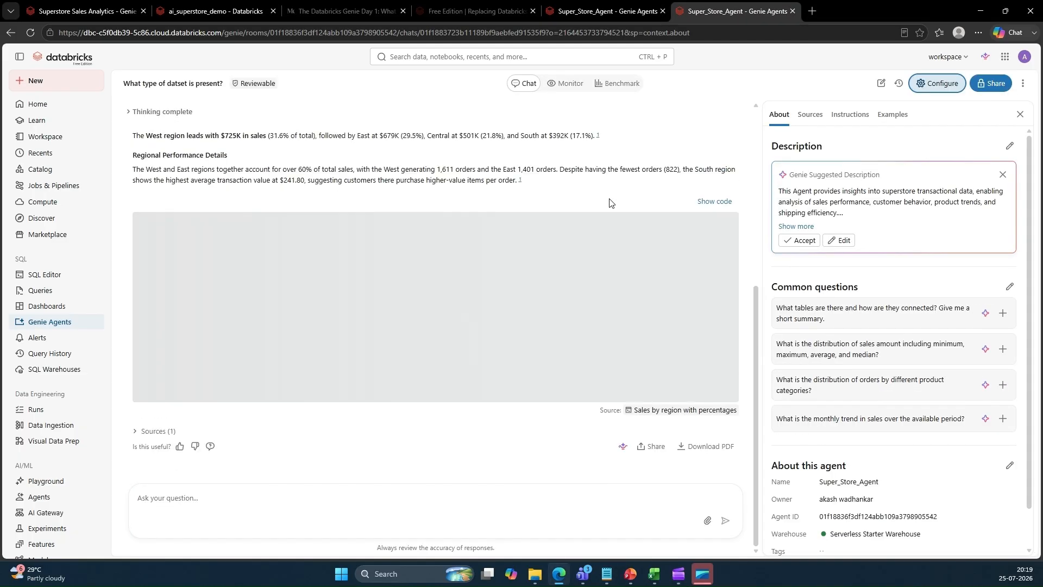
{"action": "left_click", "coordinate": [71, 176]}
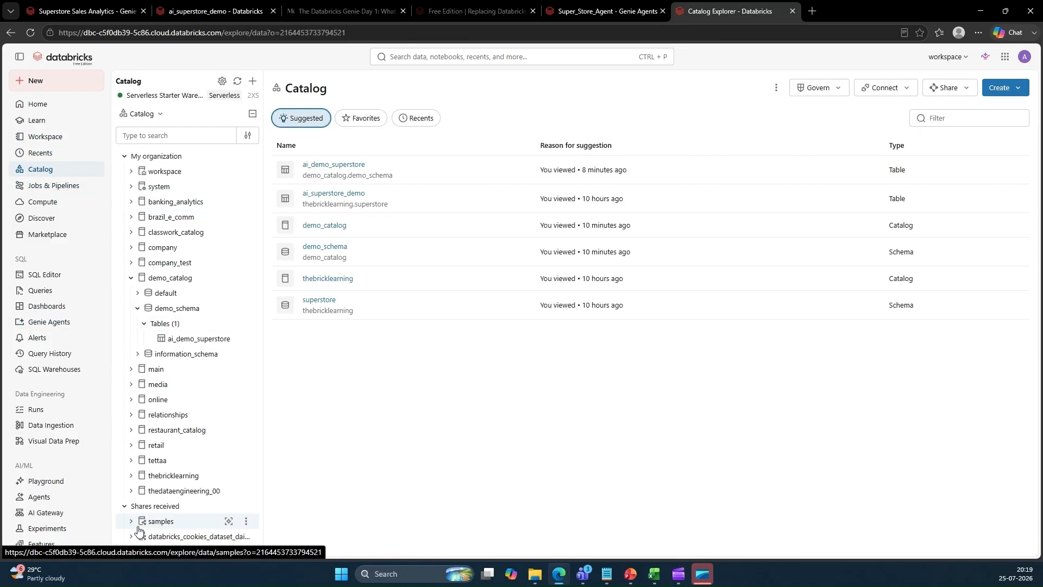
{"action": "left_click", "coordinate": [179, 279]}
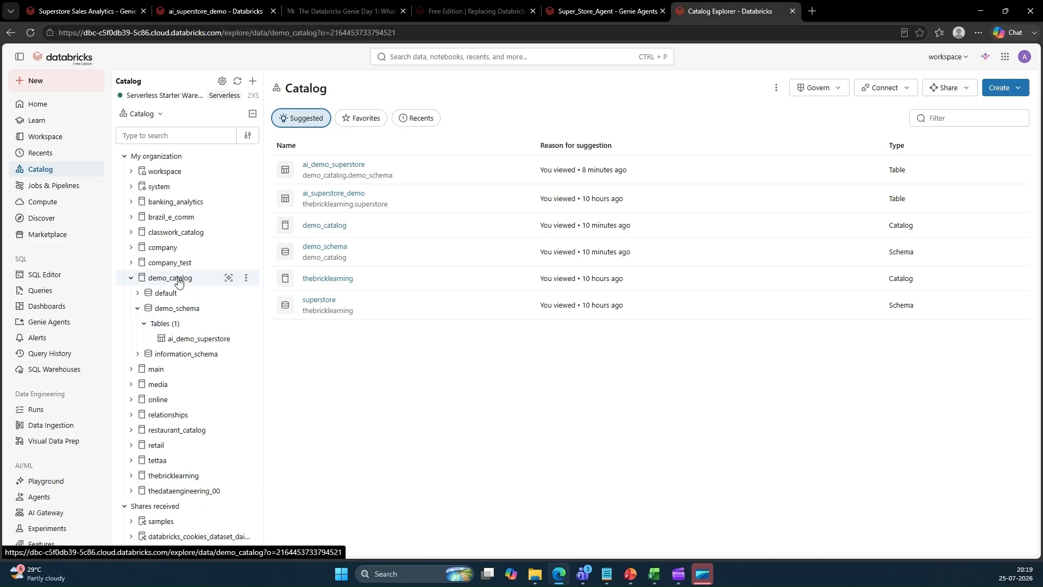
{"action": "left_click", "coordinate": [192, 340]}
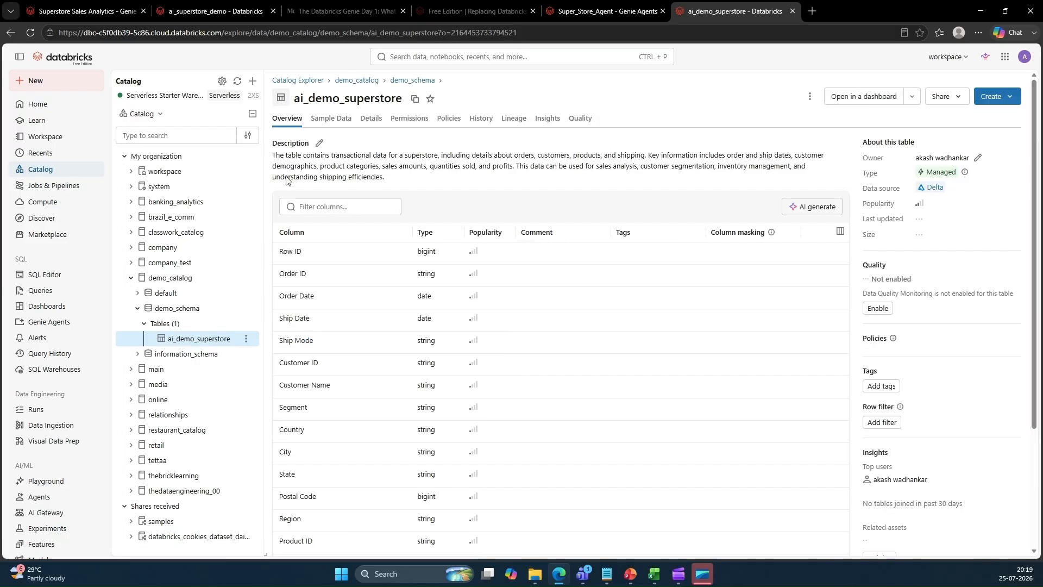
Generate AI column comments for the ai_demo_superstore table and save them all
{"action": "left_click_drag", "start_coordinate": [387, 182], "coordinate": [274, 156]}
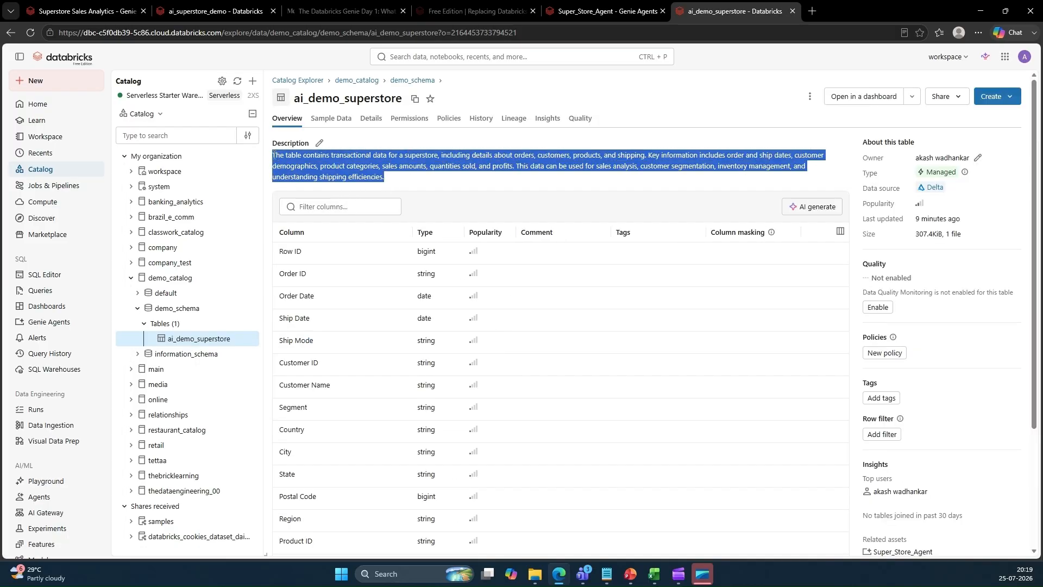
{"action": "left_click", "coordinate": [814, 206]}
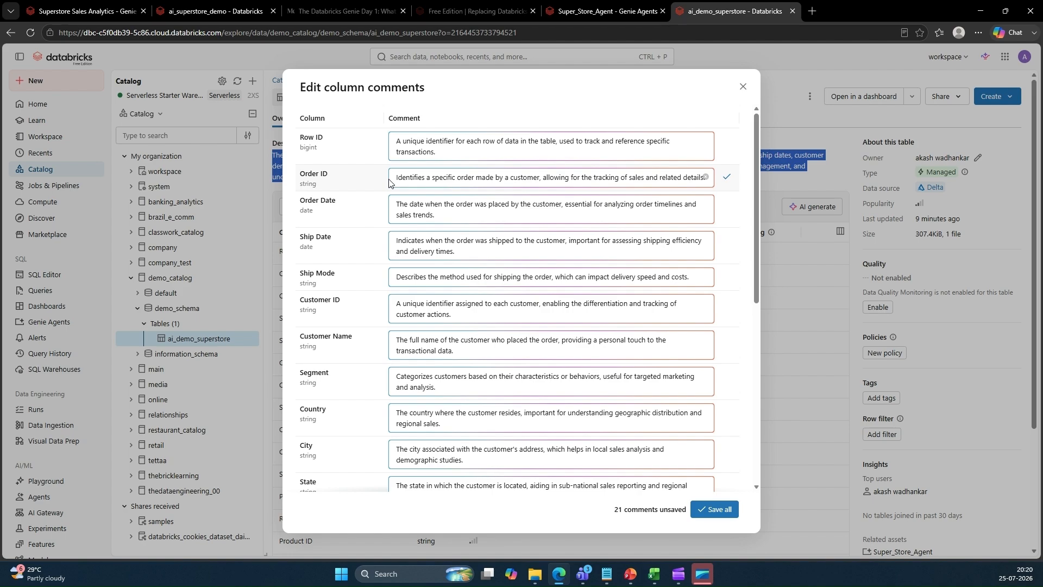
{"action": "scroll", "coordinate": [530, 206], "scroll_direction": "down", "scroll_amount": 7}
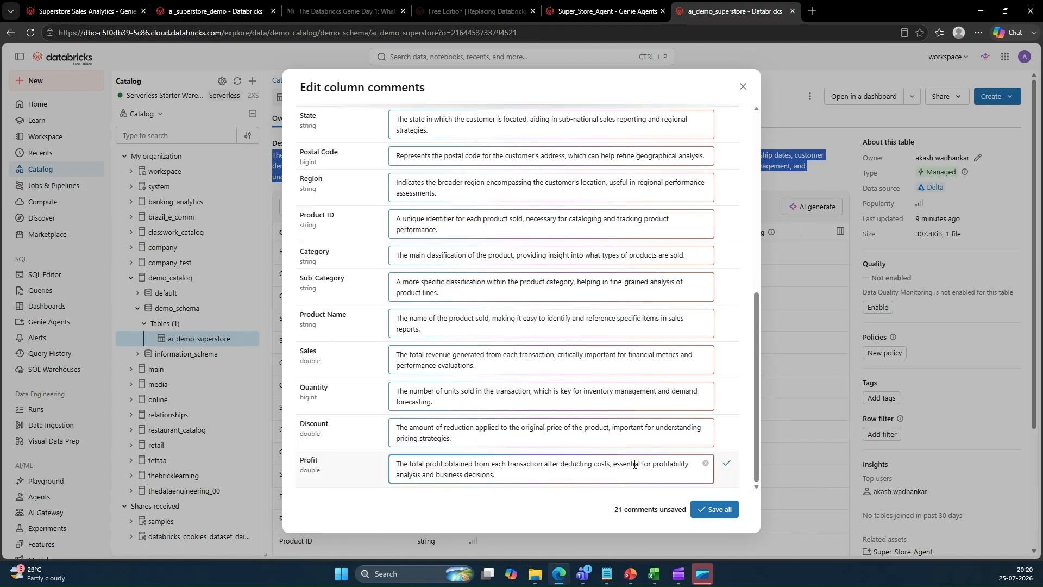
{"action": "left_click", "coordinate": [714, 509]}
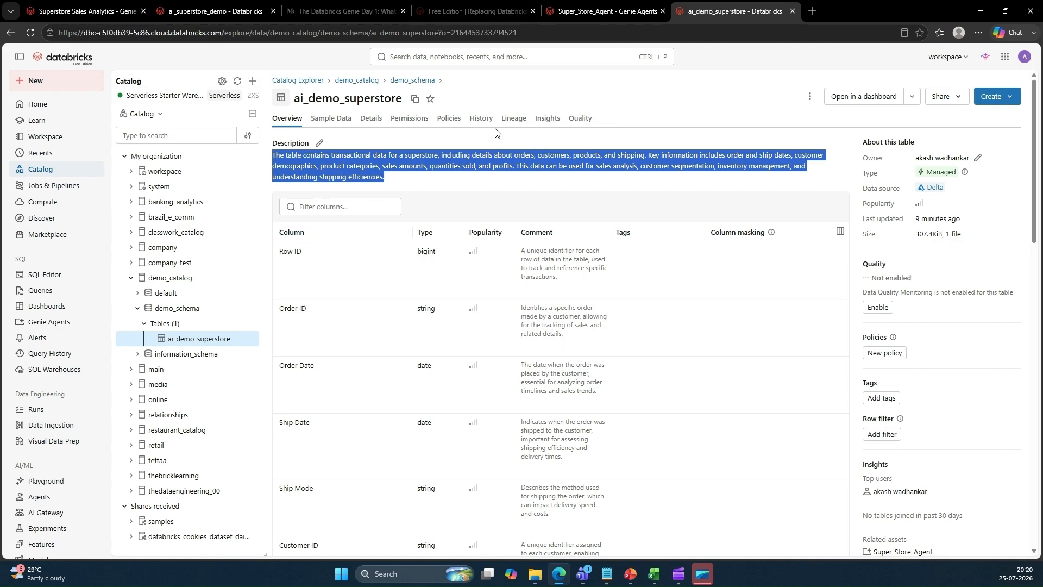
Back in the agent tab, open the Genie Code assistant and start a new chat
{"action": "left_click", "coordinate": [601, 12]}
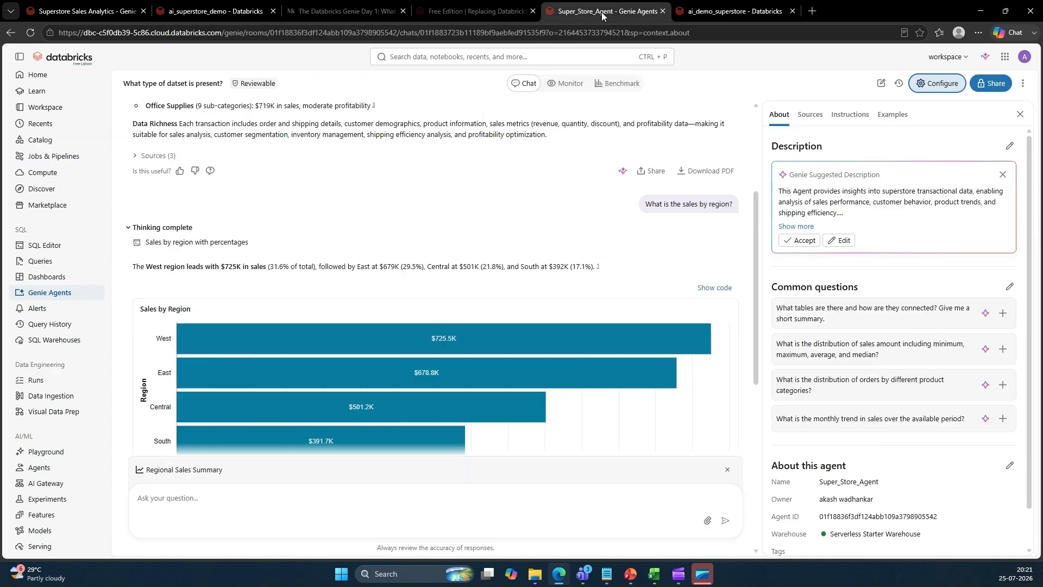
{"action": "left_click", "coordinate": [926, 89]}
{"action": "left_click", "coordinate": [926, 88]}
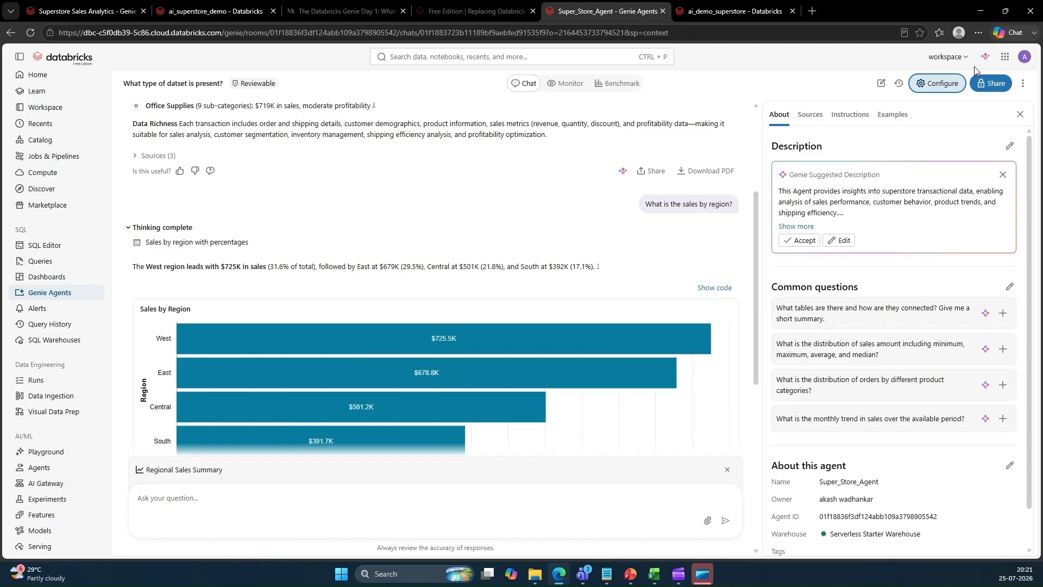
{"action": "left_click", "coordinate": [984, 58]}
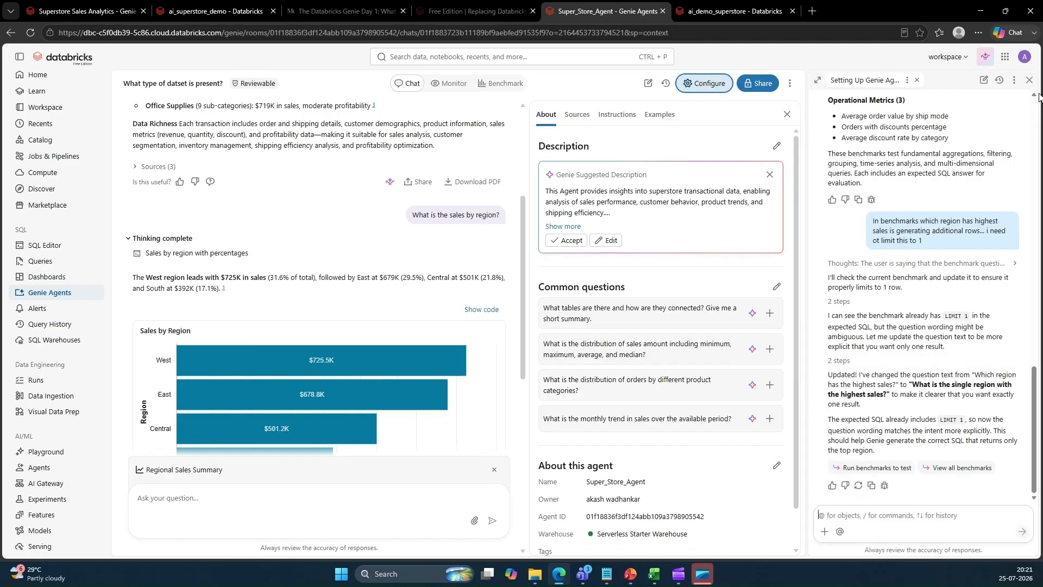
{"action": "left_click", "coordinate": [1029, 79]}
{"action": "left_click", "coordinate": [985, 55]}
{"action": "left_click", "coordinate": [983, 80]}
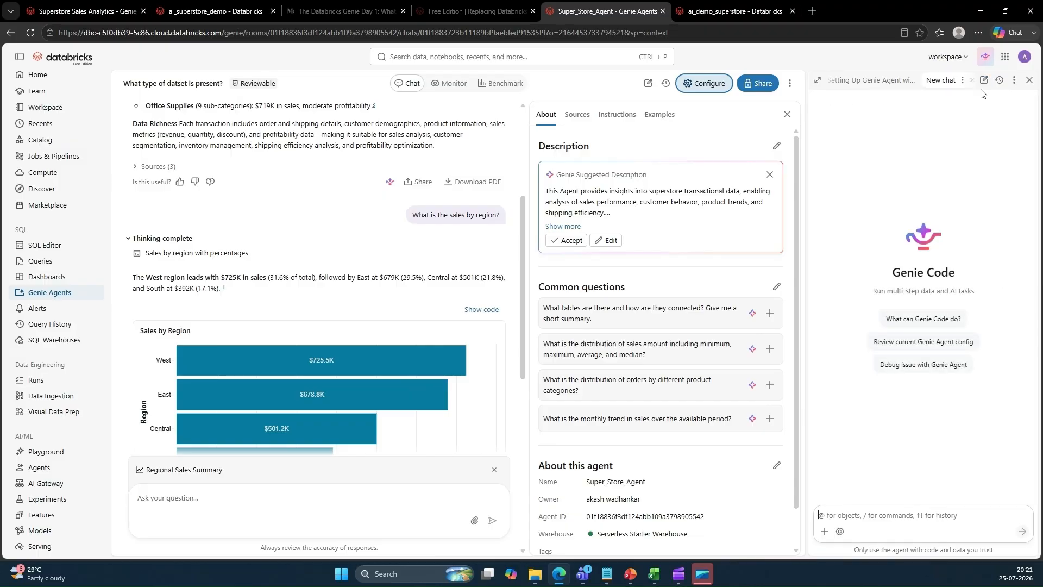
In the notes file, undo the 'Examples....' entry typed after item 4
{"action": "key", "text": "alt+Tab"}
{"action": "left_click", "coordinate": [501, 269]}
{"action": "scroll", "coordinate": [501, 269], "scroll_direction": "up", "scroll_amount": 7}
{"action": "scroll", "coordinate": [501, 269], "scroll_direction": "down", "scroll_amount": 2}
{"action": "scroll", "coordinate": [501, 269], "scroll_direction": "up", "scroll_amount": 6}
{"action": "scroll", "coordinate": [501, 268], "scroll_direction": "down", "scroll_amount": 5}
{"action": "scroll", "coordinate": [501, 269], "scroll_direction": "down", "scroll_amount": 3}
{"action": "left_click_drag", "start_coordinate": [420, 331], "coordinate": [207, 258]}
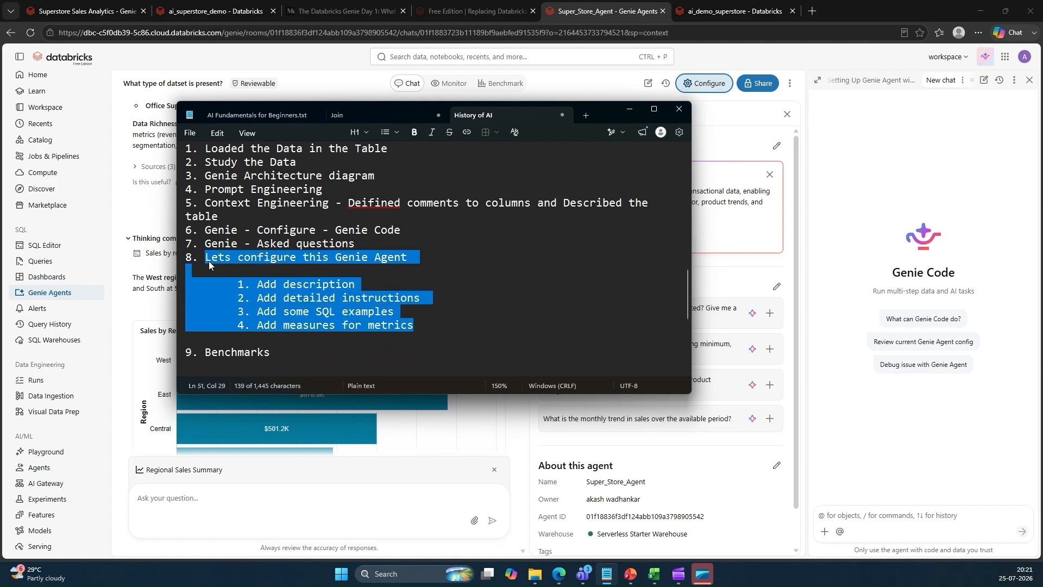
{"action": "right_click", "coordinate": [208, 265]}
{"action": "left_click", "coordinate": [254, 272]}
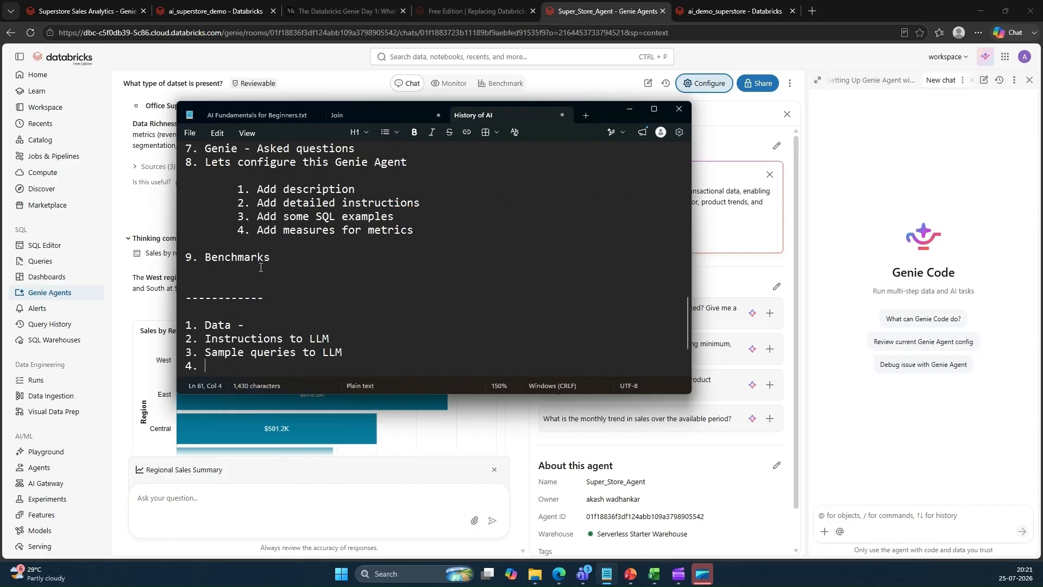
{"action": "scroll", "coordinate": [536, 263], "scroll_direction": "up", "scroll_amount": 3}
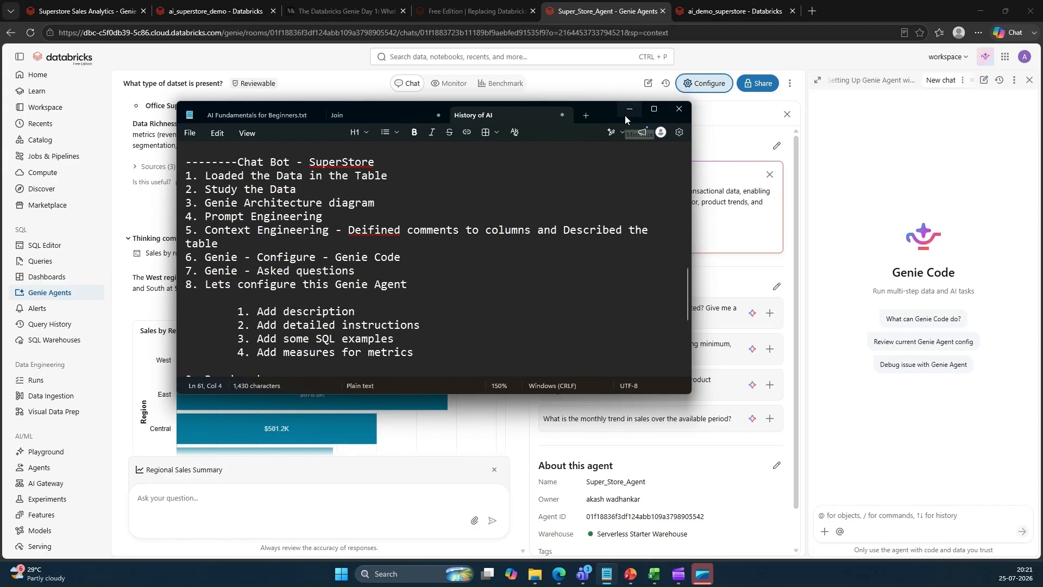
{"action": "left_click", "coordinate": [625, 113]}
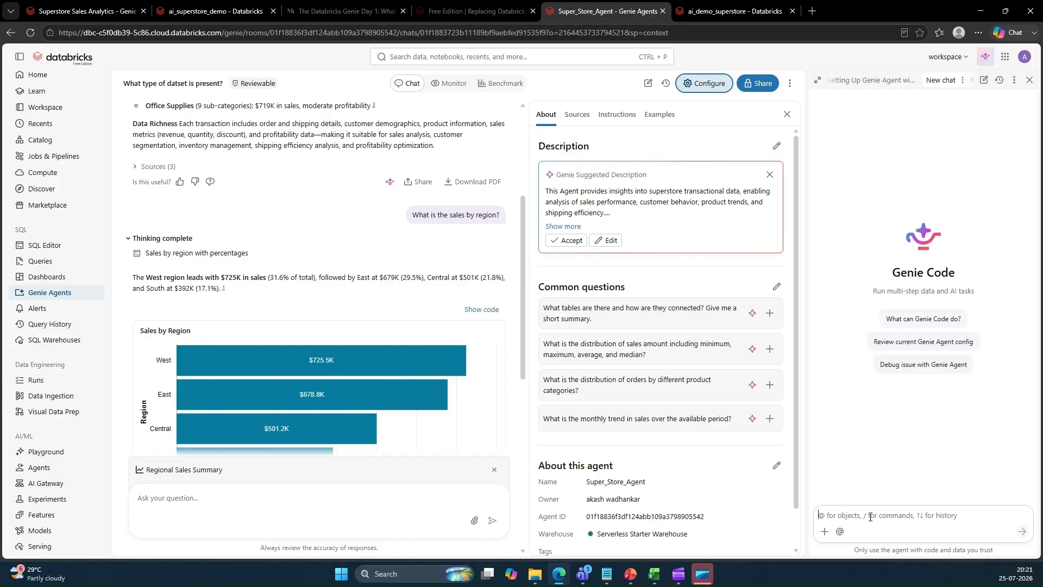
{"action": "left_click", "coordinate": [870, 516]}
{"action": "type", "text": "https://youtu.be/YozwyI3RLTs"}
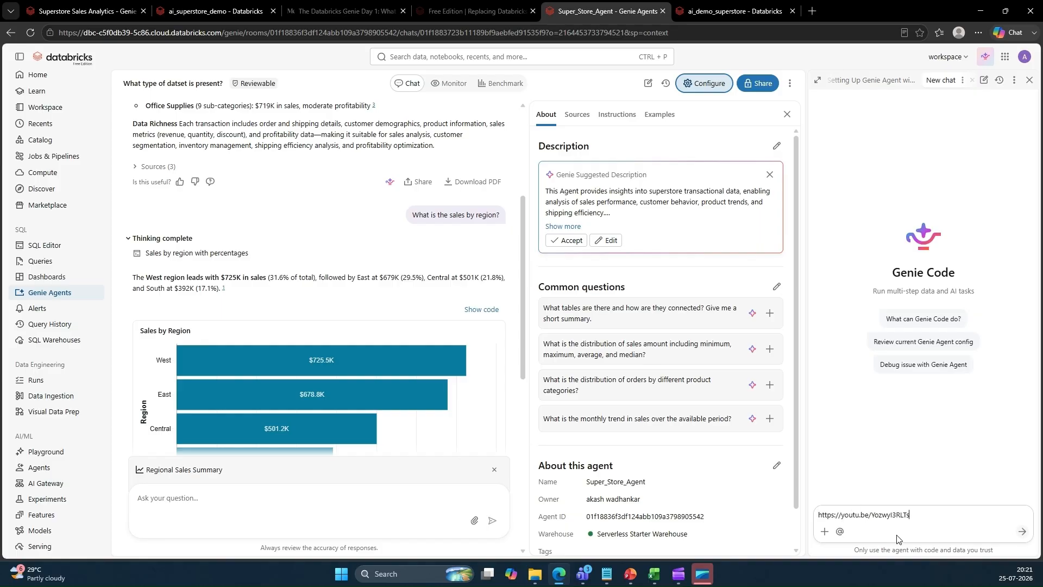
{"action": "left_click_drag", "start_coordinate": [907, 514], "coordinate": [716, 522]}
{"action": "key", "text": "BackSpace"}
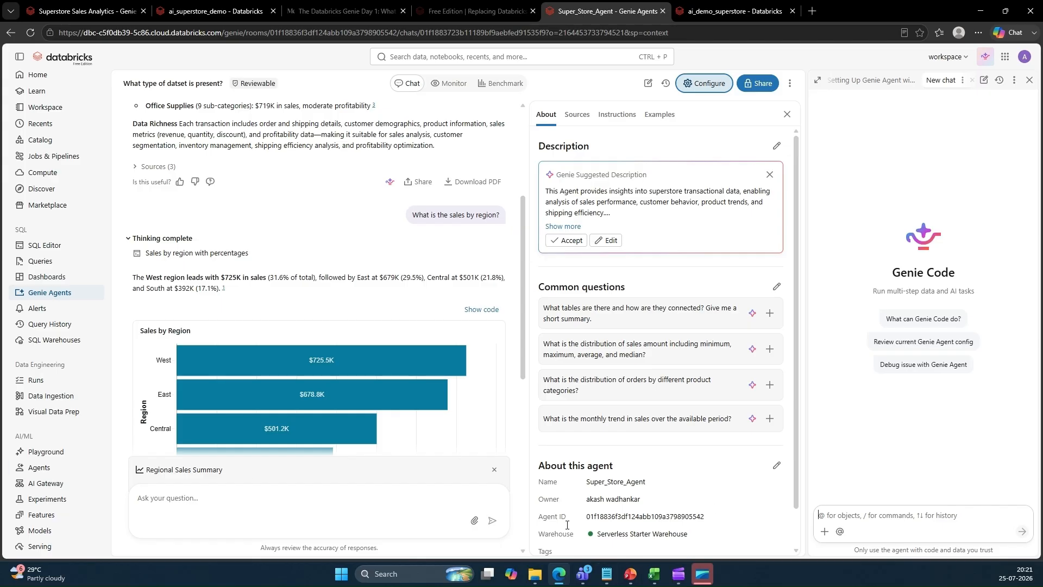
Copy the 'Lets configure this Genie Agent' list from the notes file and send it to Genie Code
{"action": "left_click", "coordinate": [607, 571]}
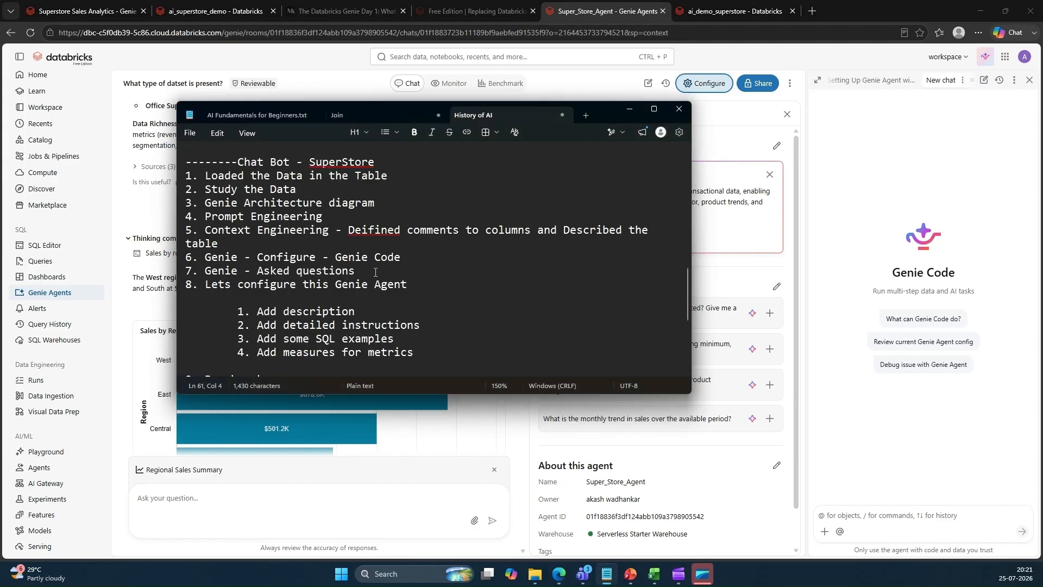
{"action": "left_click_drag", "start_coordinate": [414, 352], "coordinate": [207, 280]}
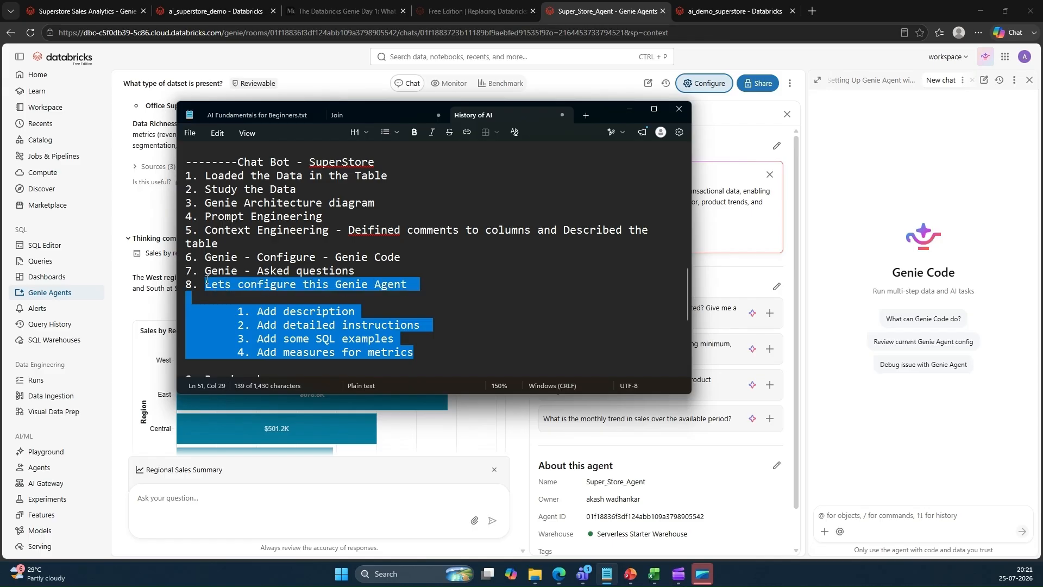
{"action": "right_click", "coordinate": [215, 292]}
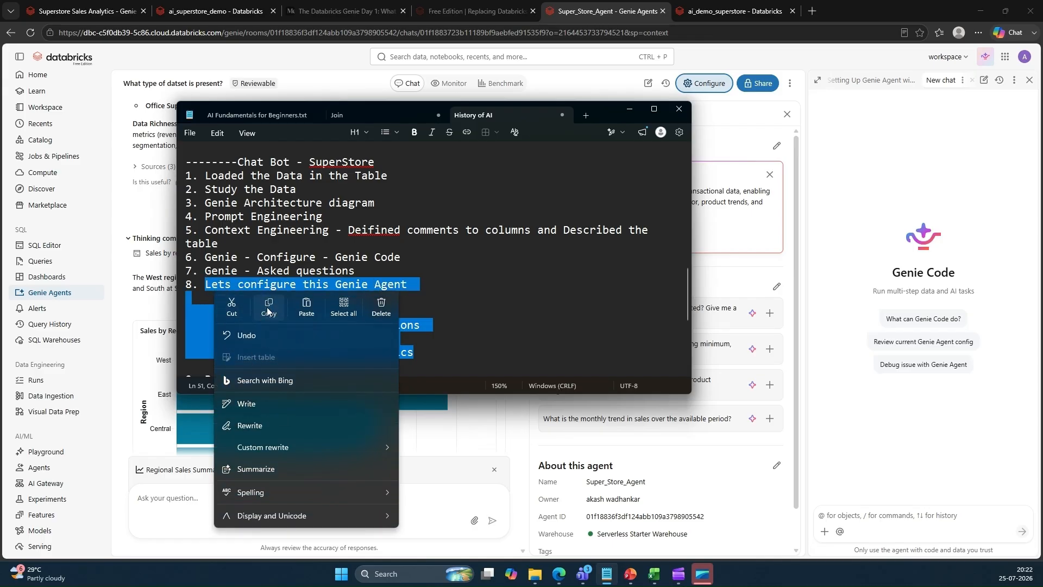
{"action": "left_click", "coordinate": [270, 312]}
{"action": "left_click", "coordinate": [905, 516]}
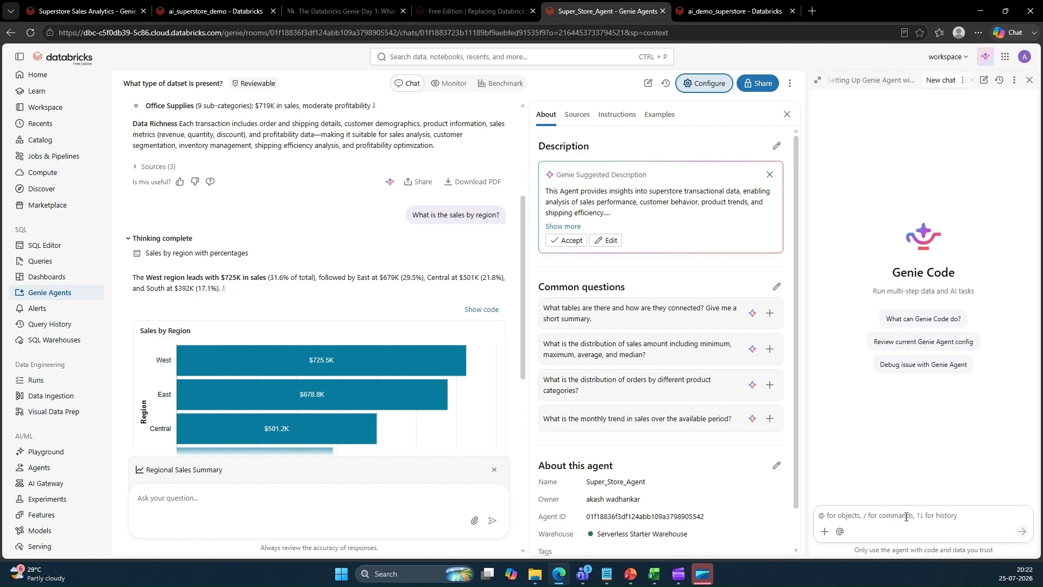
{"action": "key", "text": "ctrl+v"}
{"action": "key", "text": "Return"}
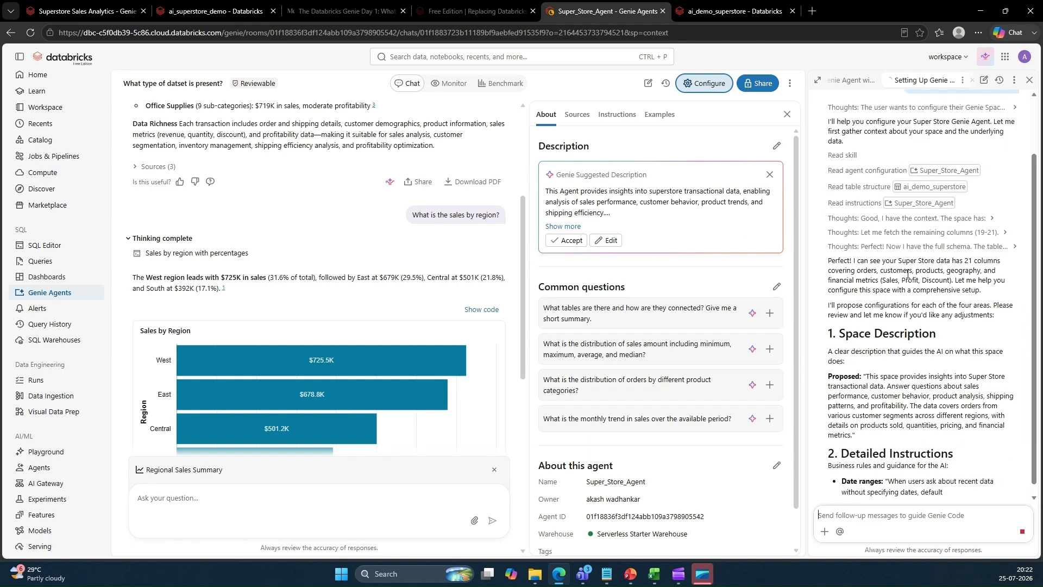
Review Genie Code's proposed description, detailed instructions, SQL examples and measures for the agent
{"action": "left_click", "coordinate": [607, 115]}
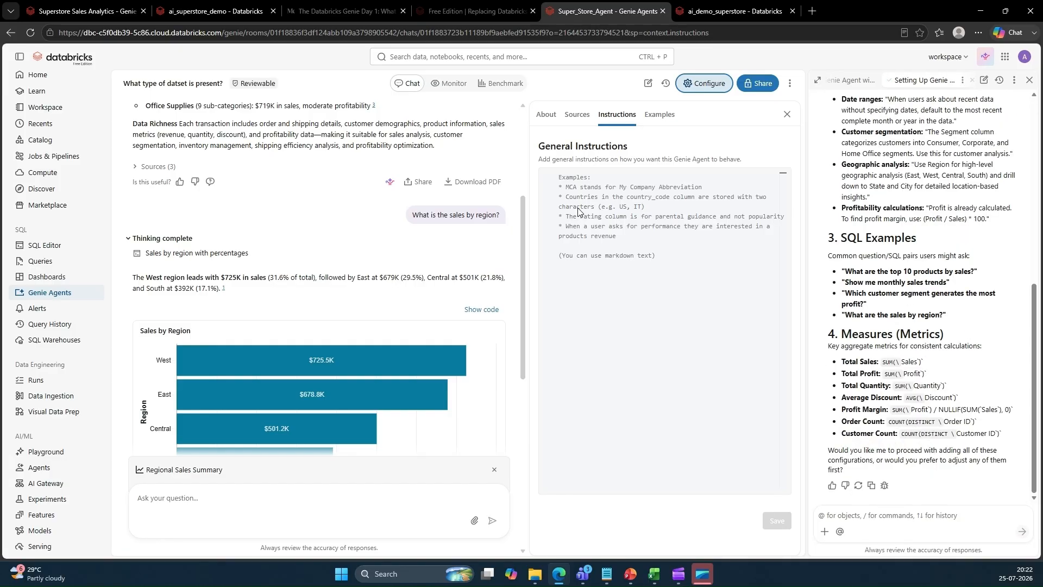
{"action": "scroll", "coordinate": [885, 278], "scroll_direction": "up", "scroll_amount": 5}
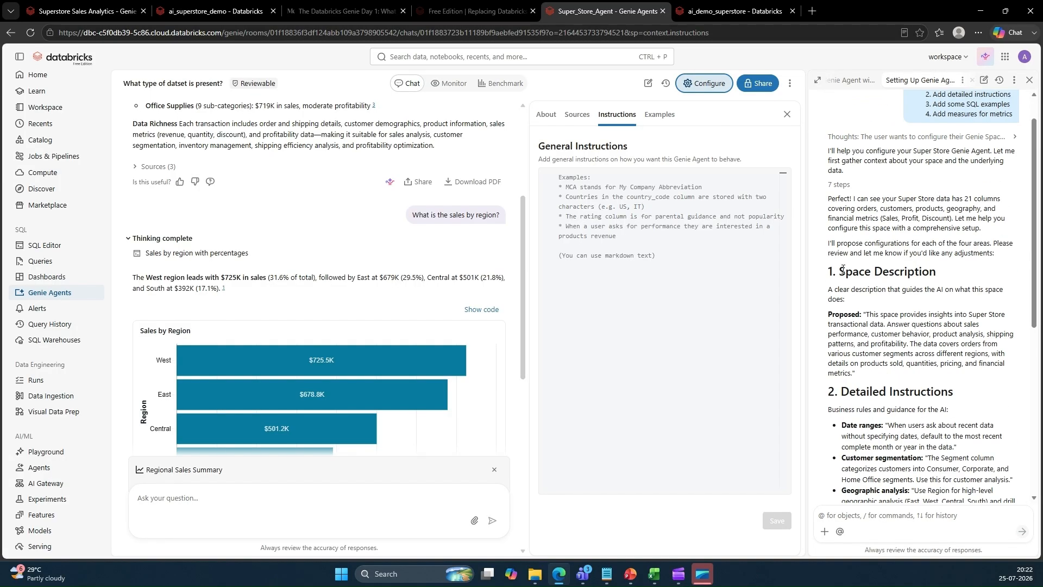
{"action": "scroll", "coordinate": [842, 268], "scroll_direction": "up", "scroll_amount": 2}
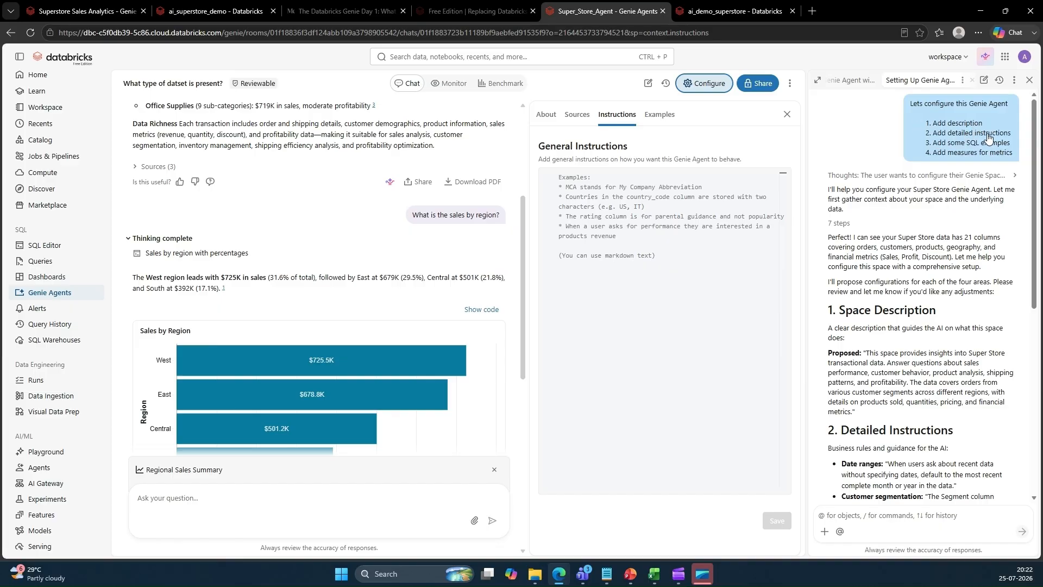
{"action": "scroll", "coordinate": [983, 369], "scroll_direction": "down", "scroll_amount": 4}
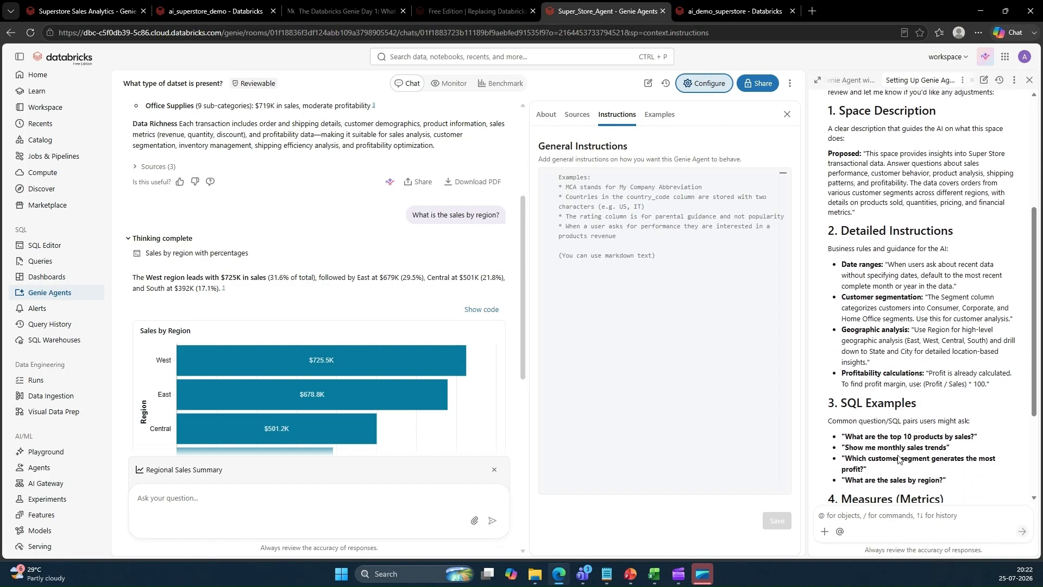
{"action": "scroll", "coordinate": [880, 402], "scroll_direction": "down", "scroll_amount": 1}
{"action": "scroll", "coordinate": [917, 332], "scroll_direction": "down", "scroll_amount": 2}
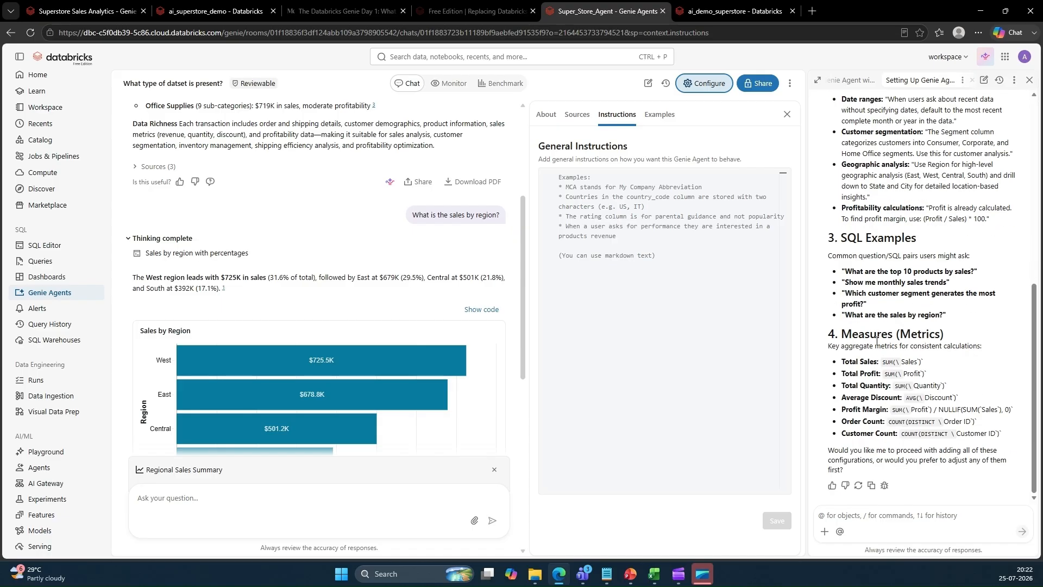
{"action": "left_click_drag", "start_coordinate": [841, 334], "coordinate": [948, 336]}
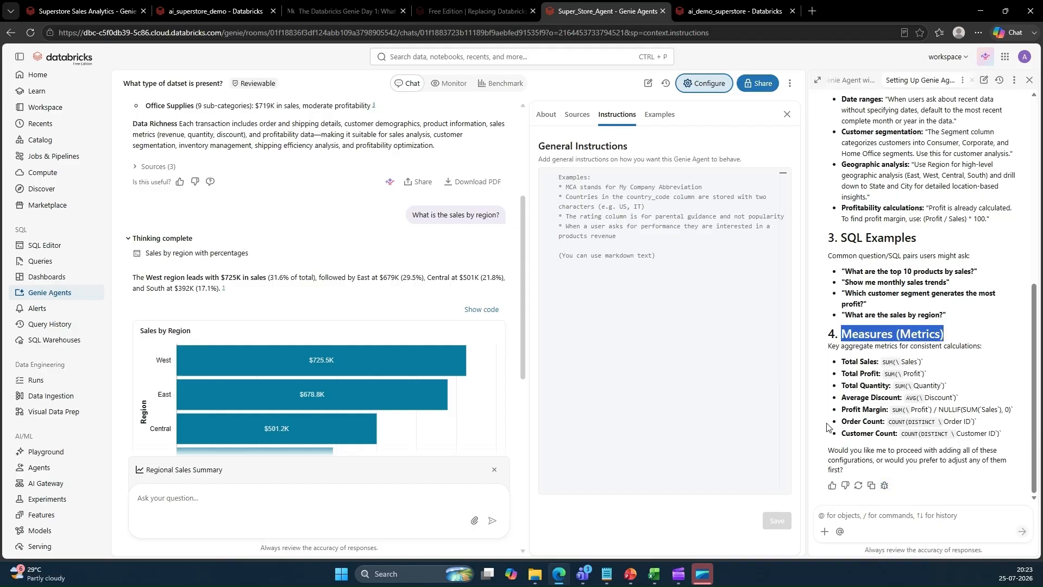
{"action": "scroll", "coordinate": [908, 400], "scroll_direction": "up", "scroll_amount": 7}
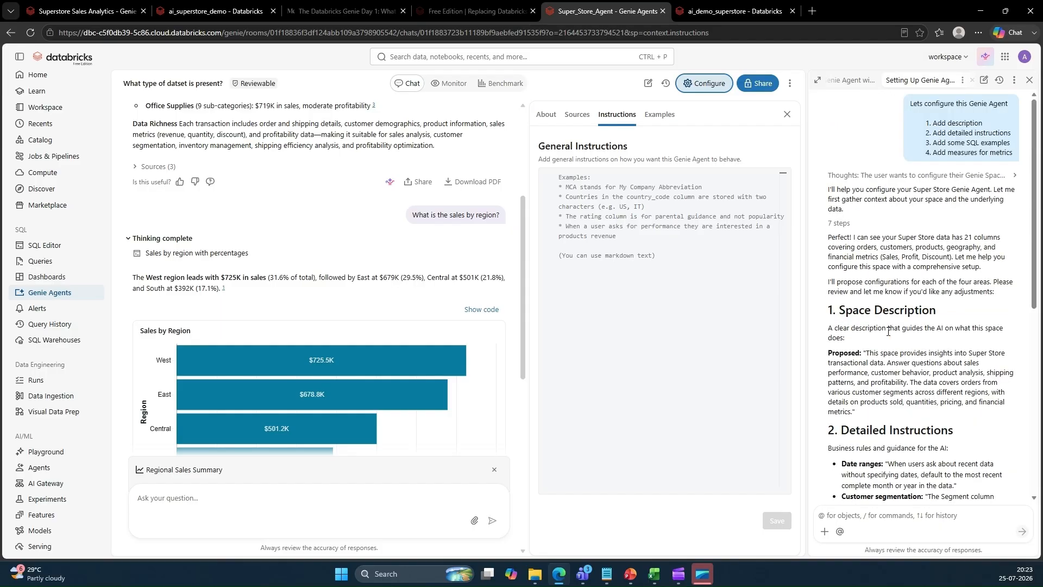
{"action": "scroll", "coordinate": [888, 332], "scroll_direction": "down", "scroll_amount": 7}
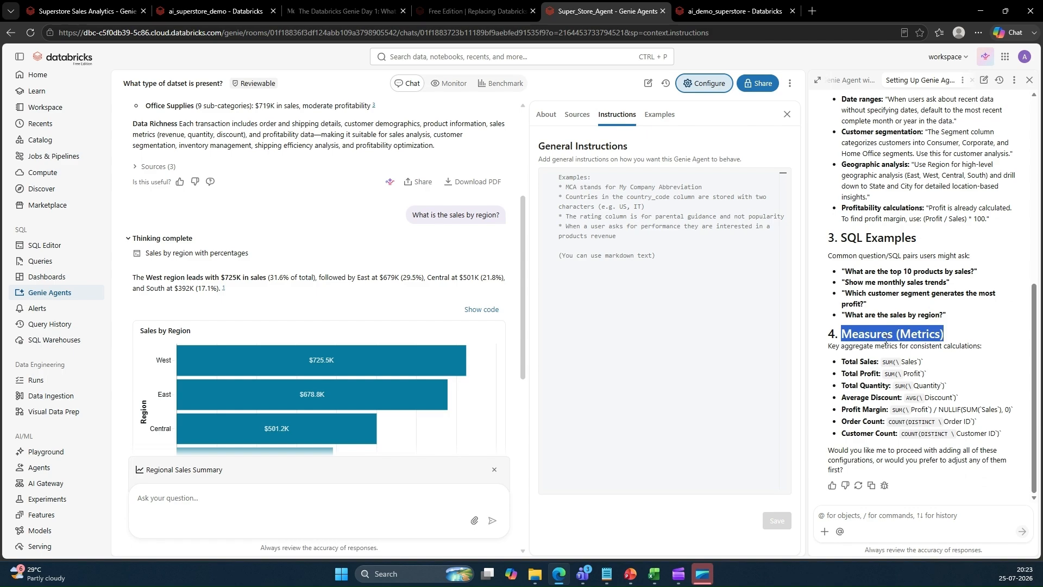
Reply 'yes' and allow Genie Code to update the agent configuration, add instructions and add knowledge snippets
{"action": "left_click", "coordinate": [888, 517]}
{"action": "type", "text": "yes"}
{"action": "key", "text": "Return"}
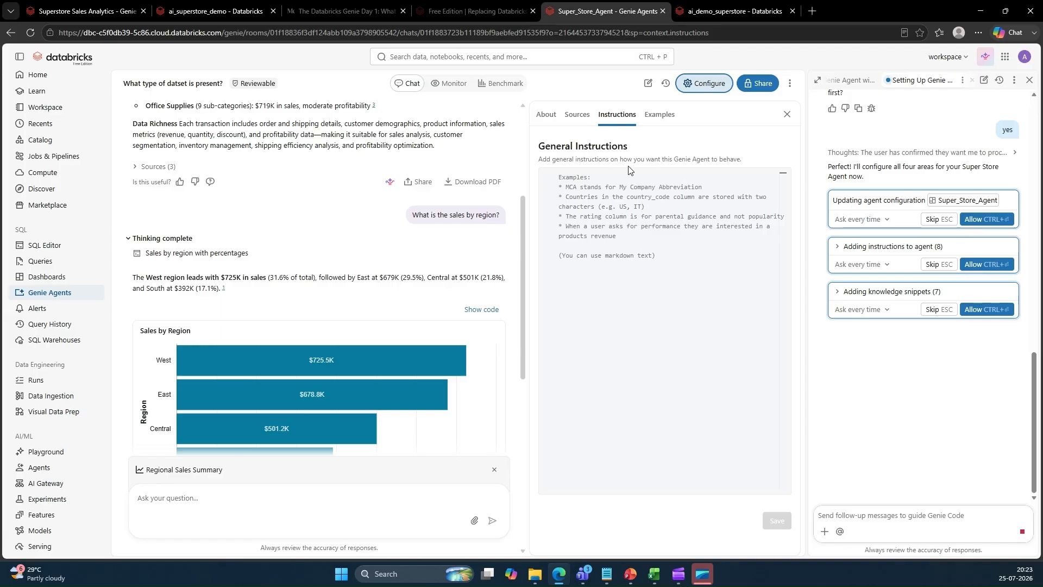
{"action": "left_click", "coordinate": [986, 219]}
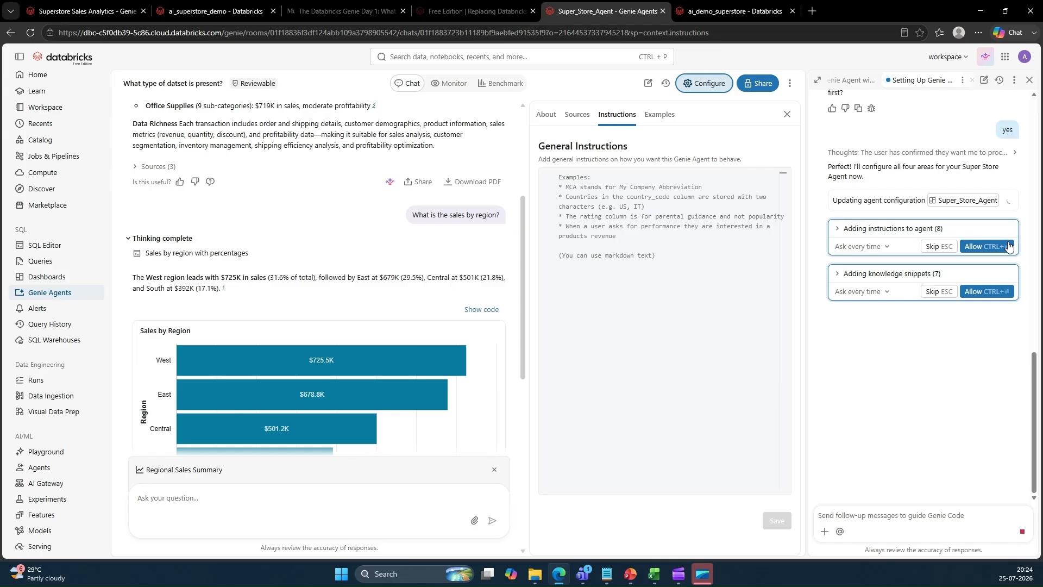
{"action": "left_click", "coordinate": [984, 247]}
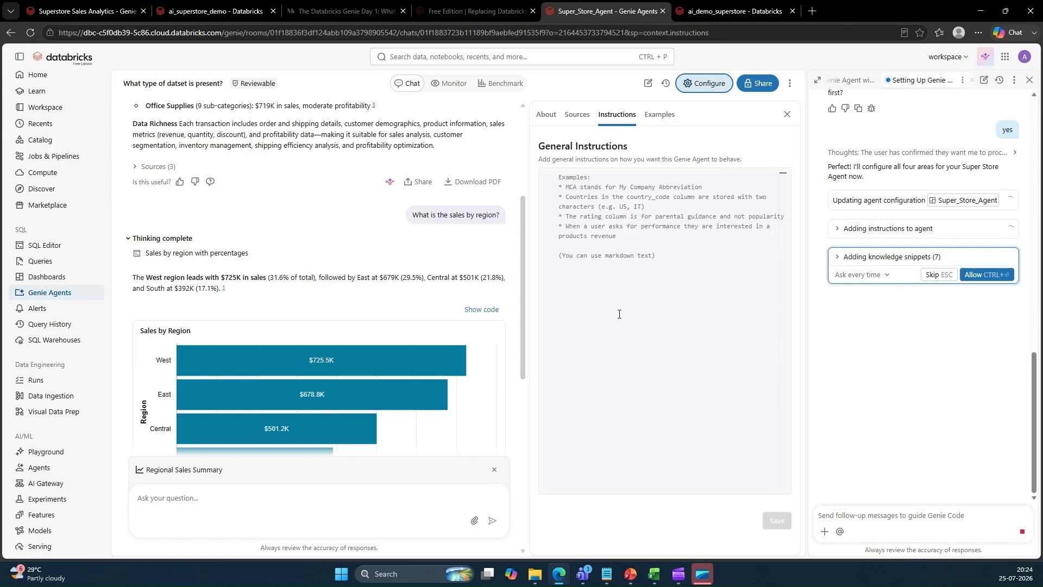
{"action": "left_click", "coordinate": [994, 274]}
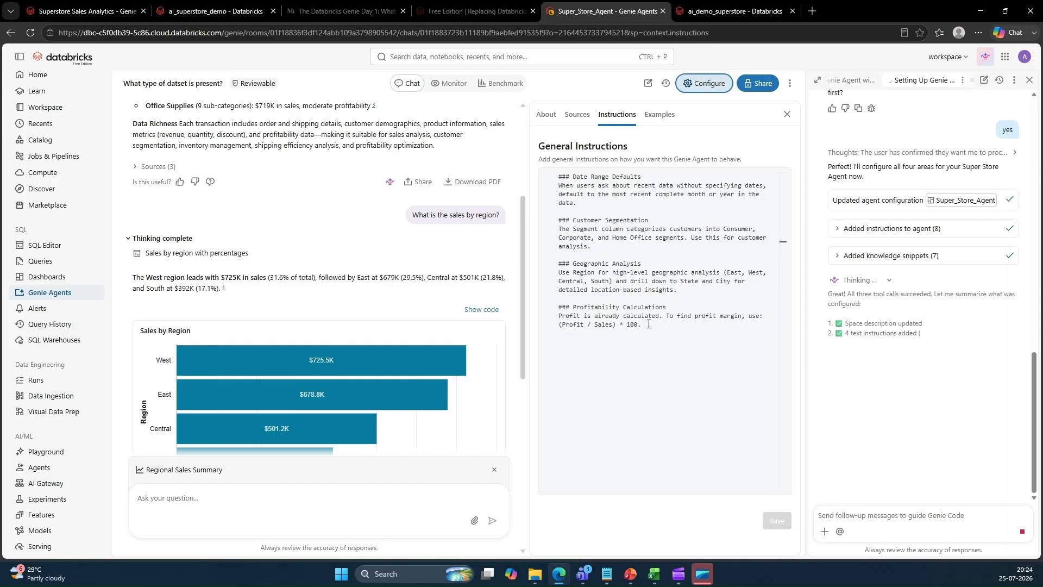
Examine the updated general instructions, sources and description in the agent's configuration
{"action": "left_click_drag", "start_coordinate": [646, 325], "coordinate": [541, 163]}
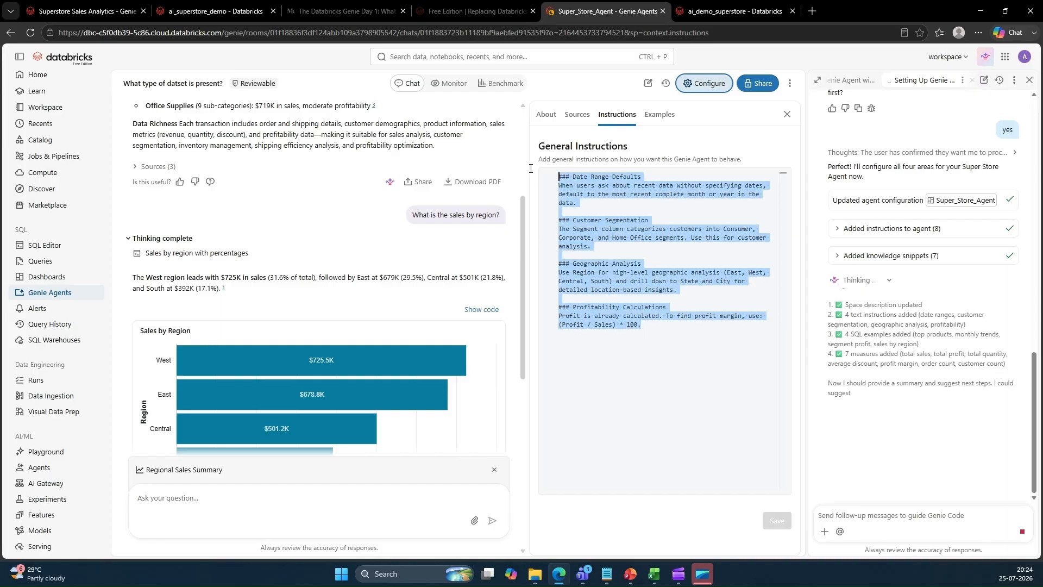
{"action": "left_click", "coordinate": [577, 114]}
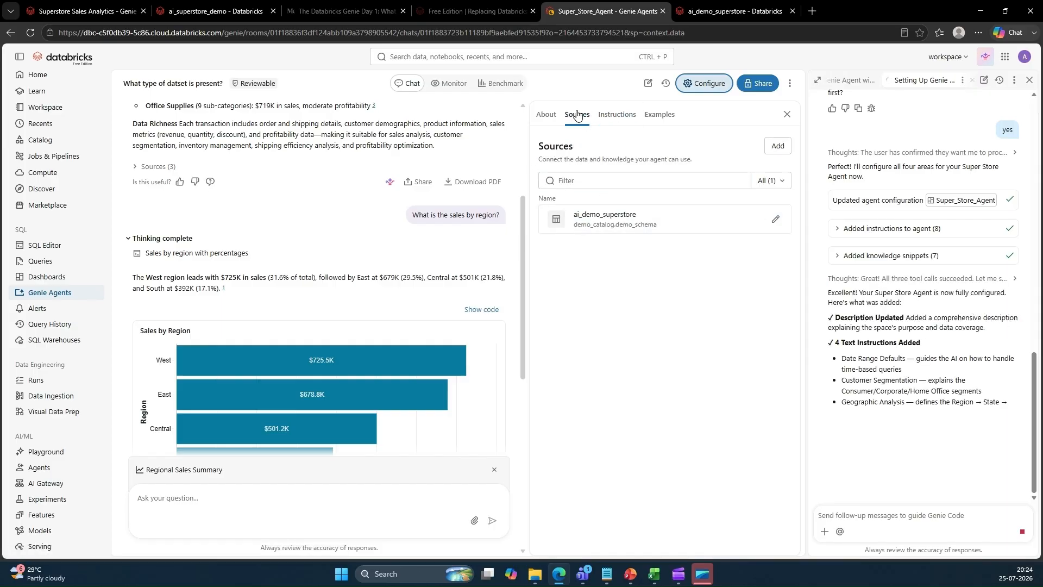
{"action": "left_click", "coordinate": [546, 114]}
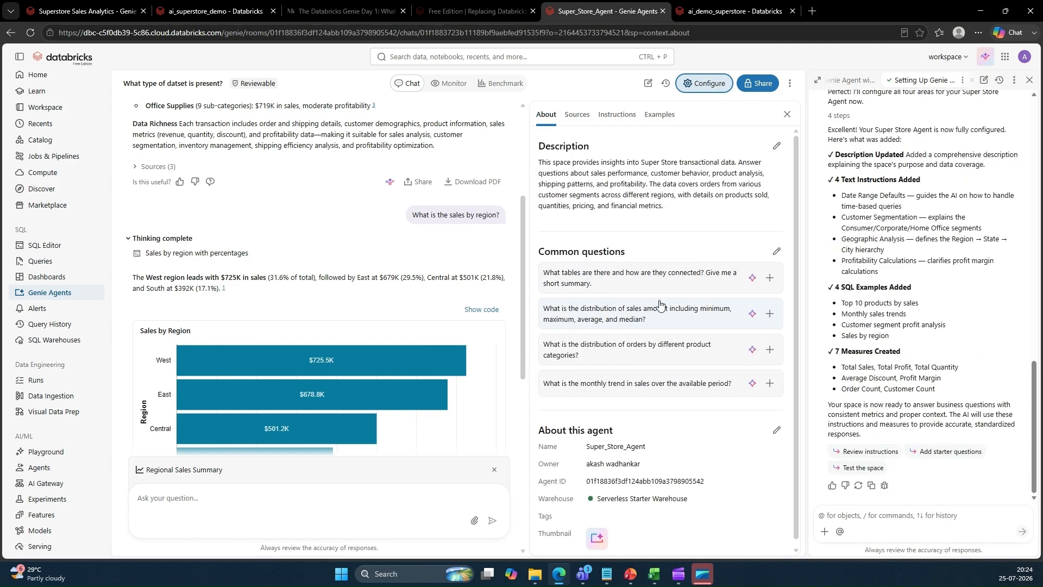
{"action": "left_click_drag", "start_coordinate": [541, 162], "coordinate": [673, 206]}
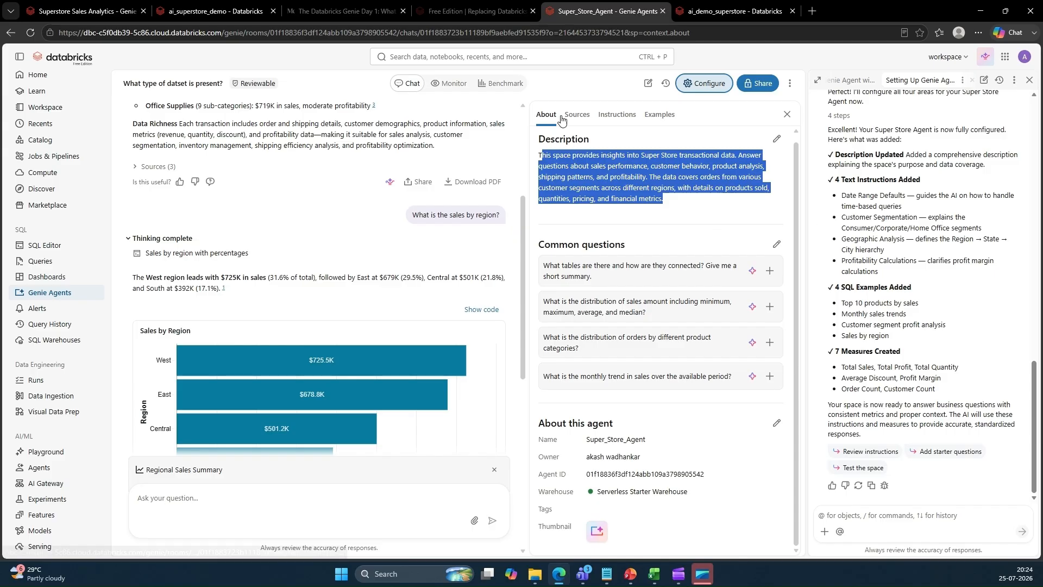
{"action": "left_click", "coordinate": [579, 116]}
{"action": "left_click", "coordinate": [624, 116]}
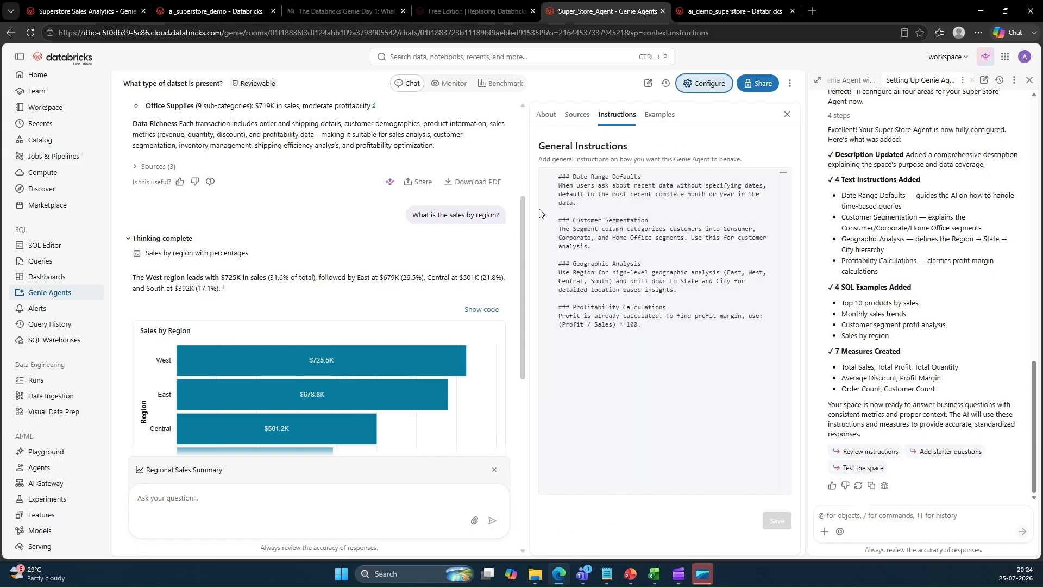
{"action": "left_click_drag", "start_coordinate": [578, 181], "coordinate": [548, 260]}
{"action": "left_click", "coordinate": [644, 256]}
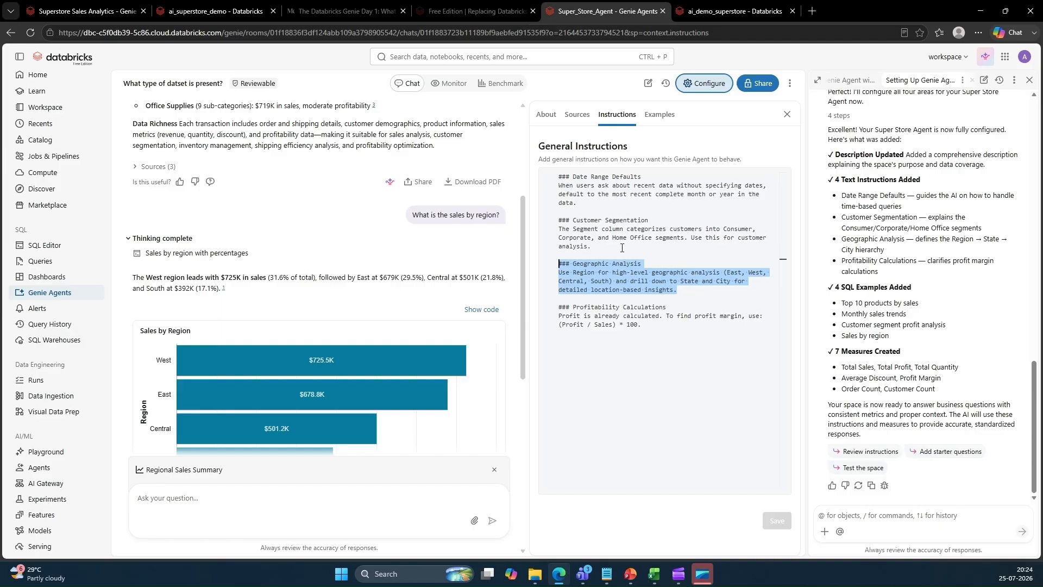
{"action": "left_click_drag", "start_coordinate": [644, 324], "coordinate": [549, 173]}
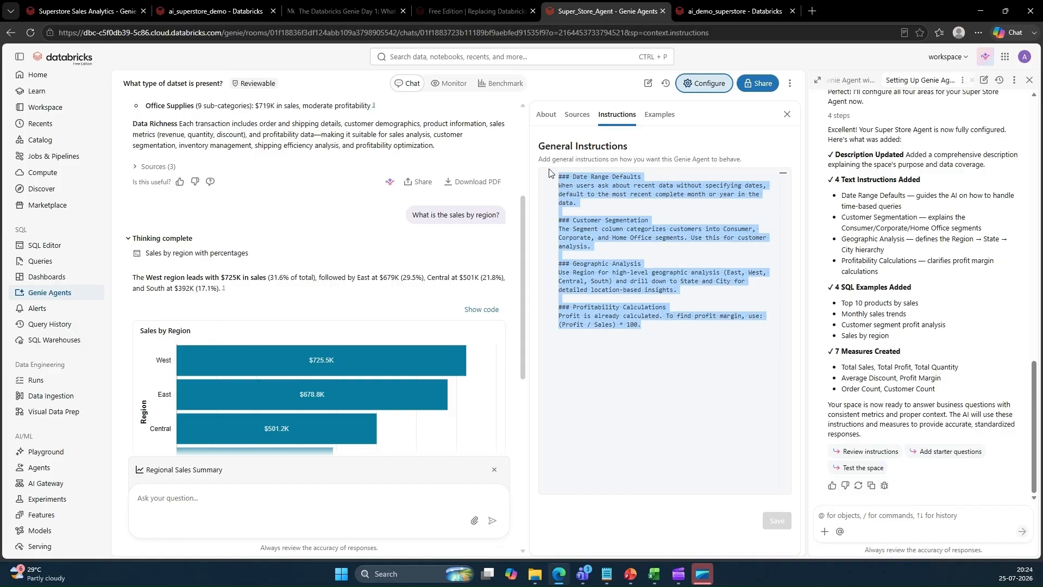
Examine the generated examples list and the SQL of the top 10 products by sales example
{"action": "left_click", "coordinate": [659, 114]}
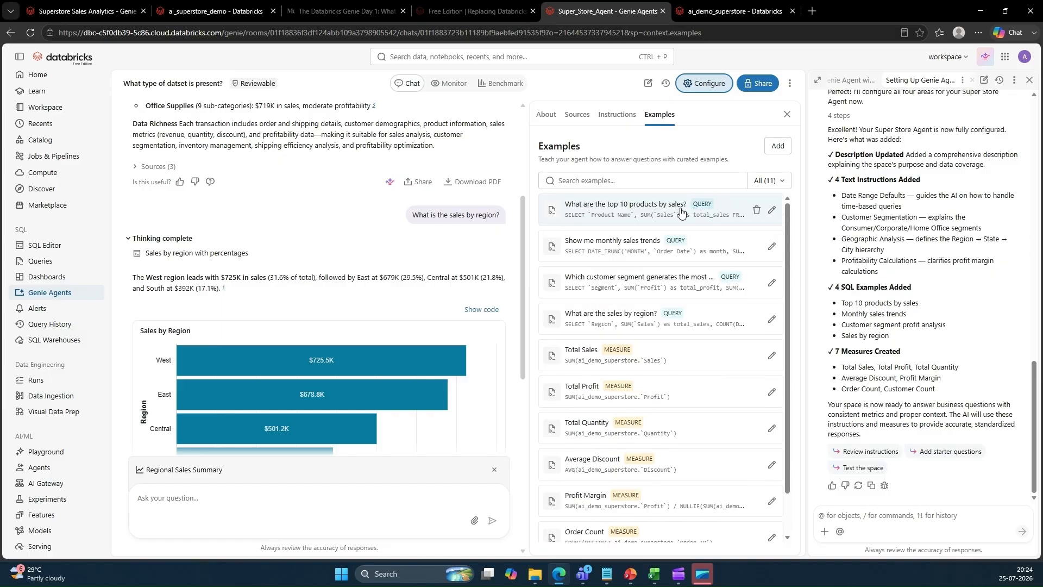
{"action": "left_click", "coordinate": [769, 213]}
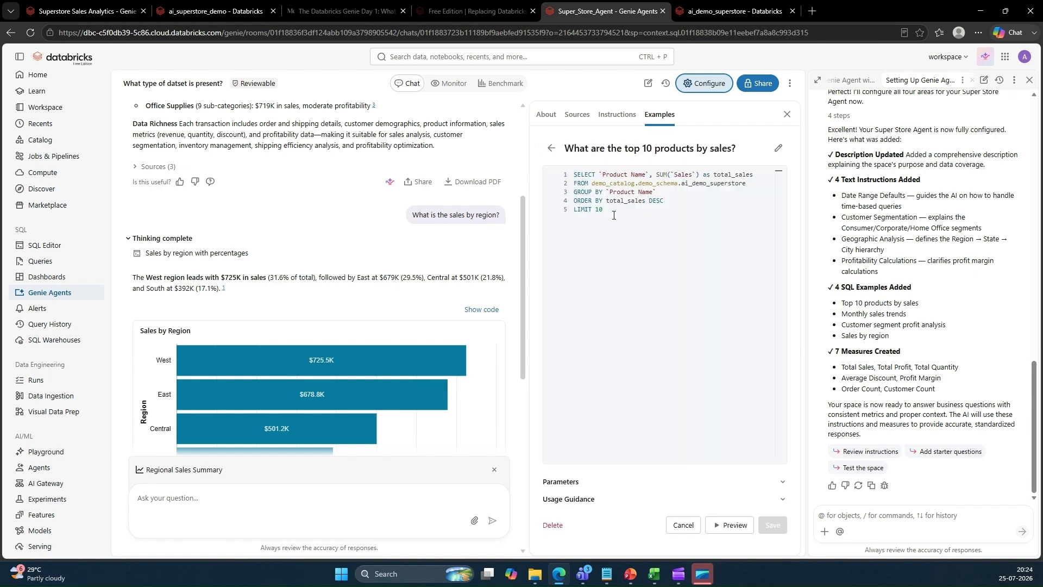
{"action": "left_click_drag", "start_coordinate": [613, 215], "coordinate": [576, 174]}
{"action": "left_click", "coordinate": [703, 212]}
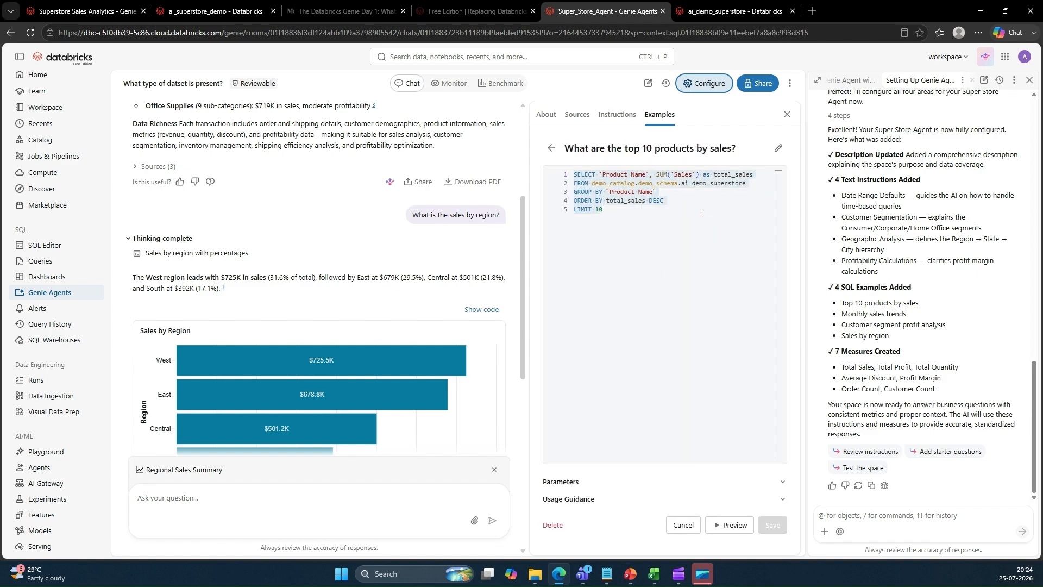
{"action": "double_click", "coordinate": [621, 174]}
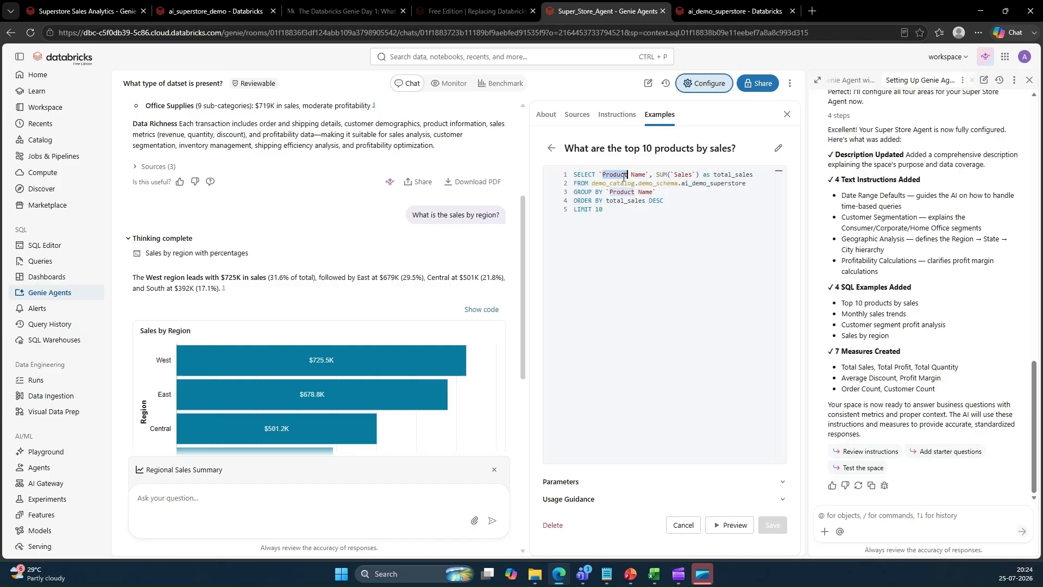
{"action": "double_click", "coordinate": [720, 175]}
{"action": "left_click_drag", "start_coordinate": [577, 191], "coordinate": [659, 193]}
{"action": "left_click", "coordinate": [551, 148]}
{"action": "scroll", "coordinate": [682, 346], "scroll_direction": "down", "scroll_amount": 2}
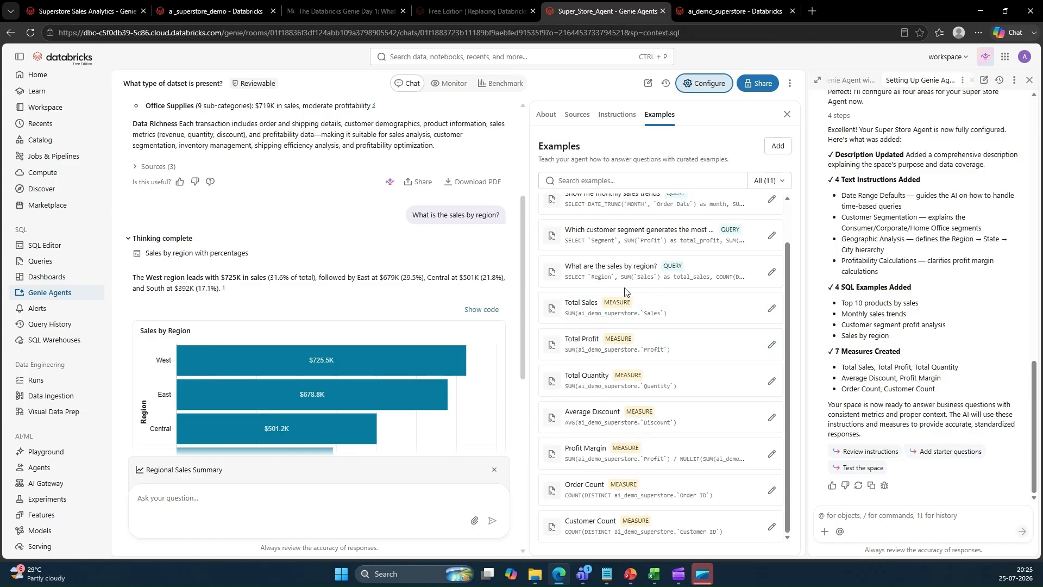
{"action": "scroll", "coordinate": [670, 347], "scroll_direction": "up", "scroll_amount": 1}
{"action": "scroll", "coordinate": [671, 361], "scroll_direction": "down", "scroll_amount": 1}
Close the Genie Code panel and ask the agent 'What is the profit margin by product?'
{"action": "left_click", "coordinate": [1029, 80]}
{"action": "left_click", "coordinate": [216, 503]}
{"action": "type", "text": "What"}
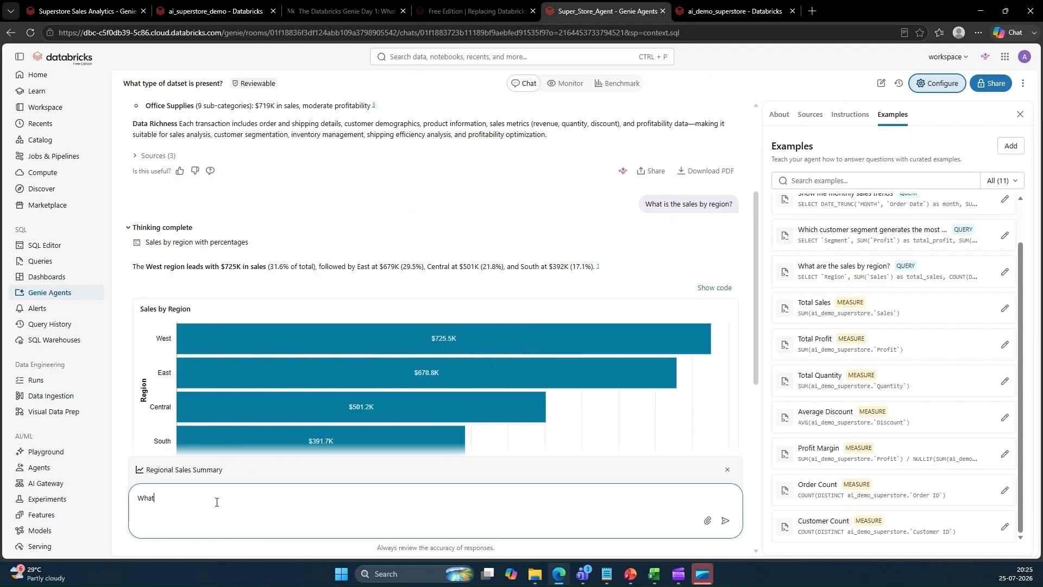
{"action": "type", "text": " is the profit margin by product?"}
{"action": "key", "text": "Return"}
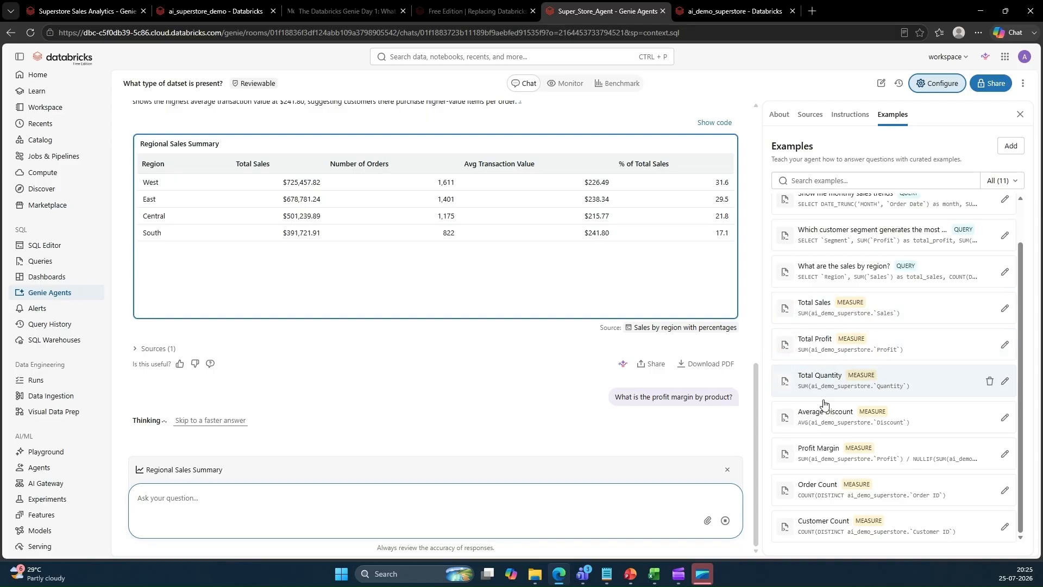
Open the Profit Margin measure and inspect its SQL expression, closing it without changes
{"action": "left_click", "coordinate": [832, 455]}
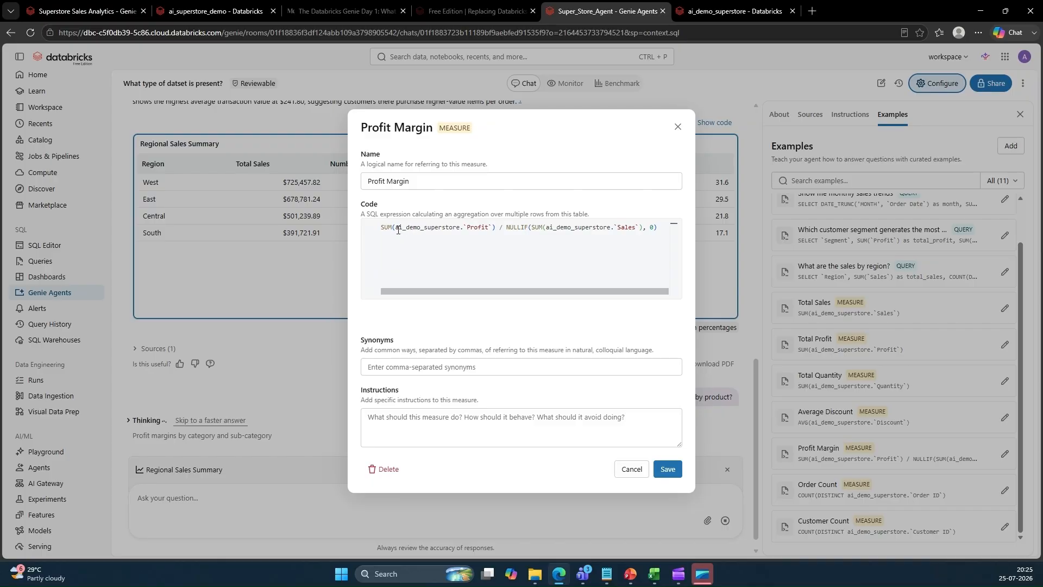
{"action": "double_click", "coordinate": [478, 229]}
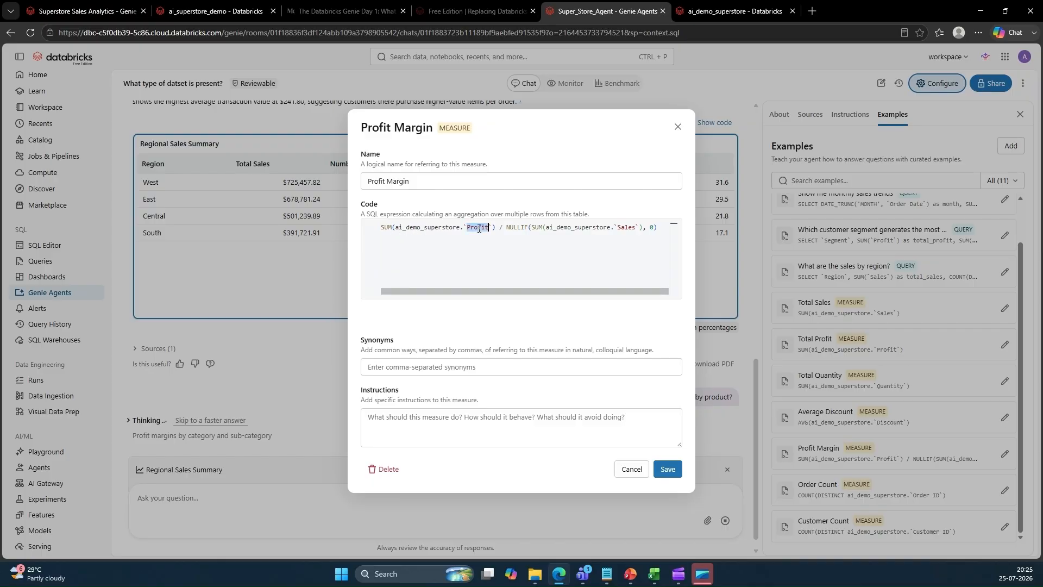
{"action": "double_click", "coordinate": [625, 227]}
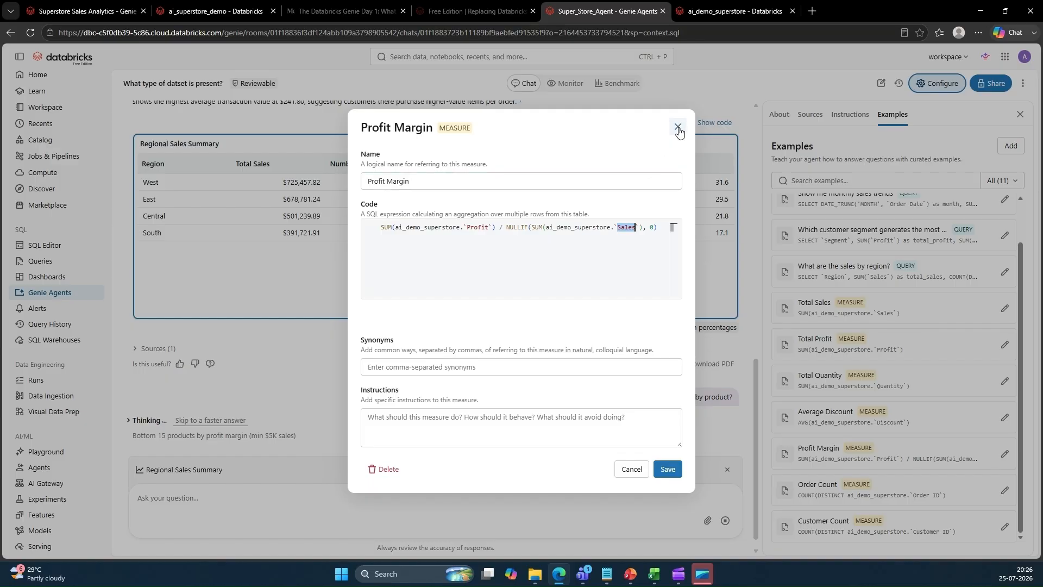
{"action": "left_click", "coordinate": [597, 238]}
{"action": "key", "text": "ctrl+a"}
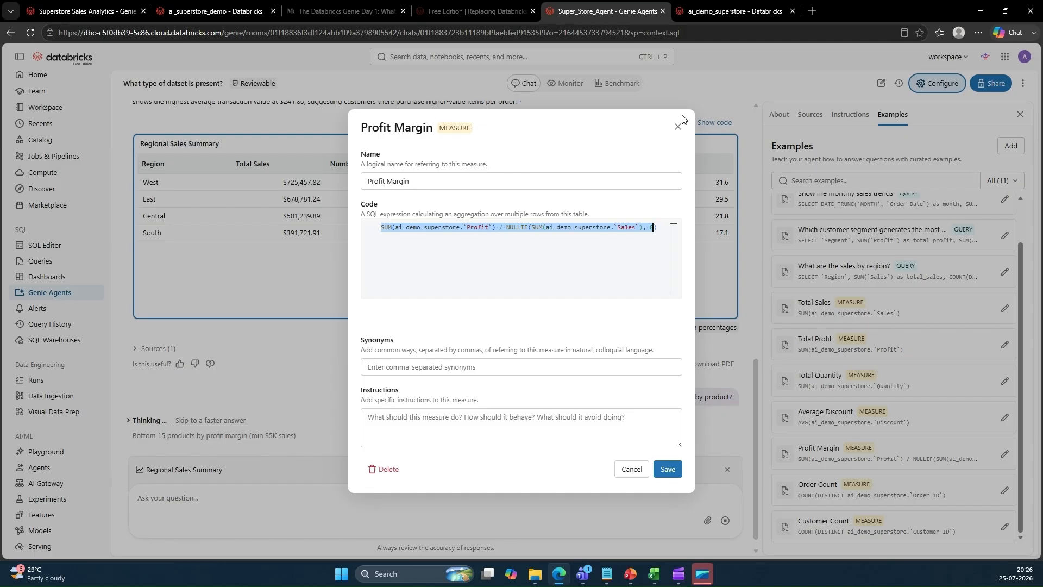
{"action": "left_click", "coordinate": [679, 128]}
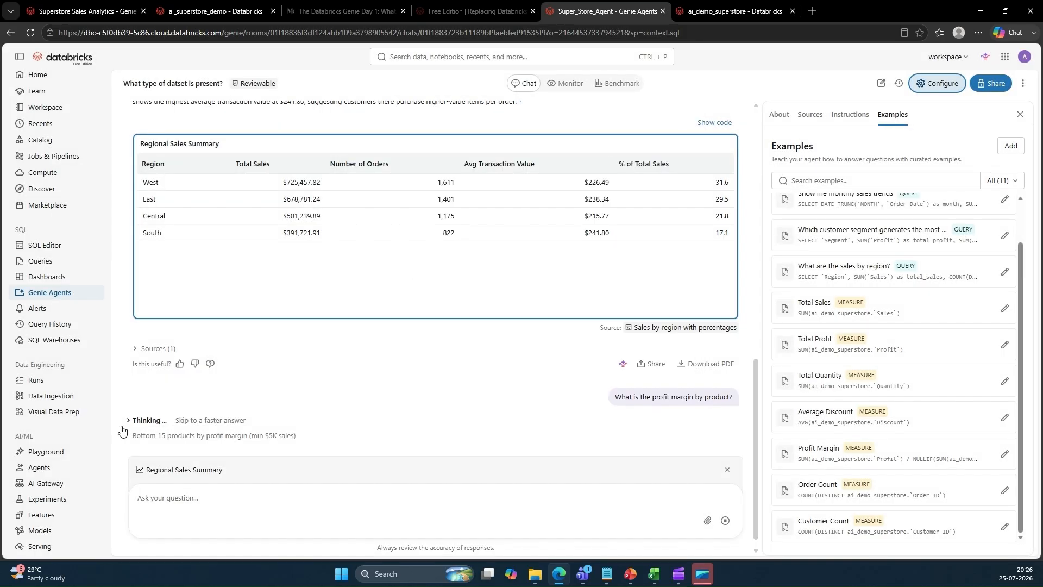
Expand the agent's thinking steps for the profit margin question and review the queries it ran
{"action": "left_click", "coordinate": [127, 422]}
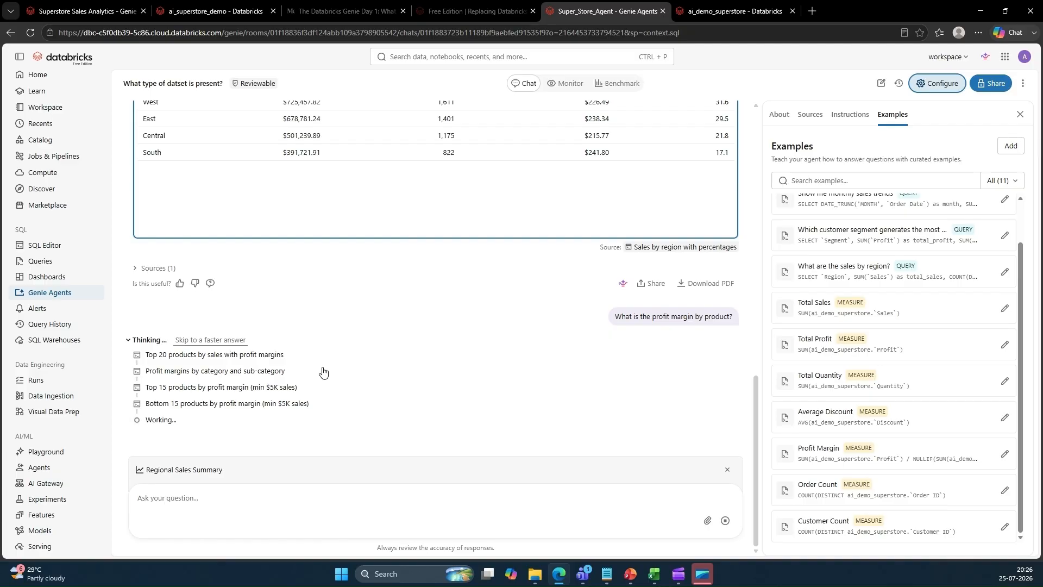
{"action": "left_click", "coordinate": [155, 341]}
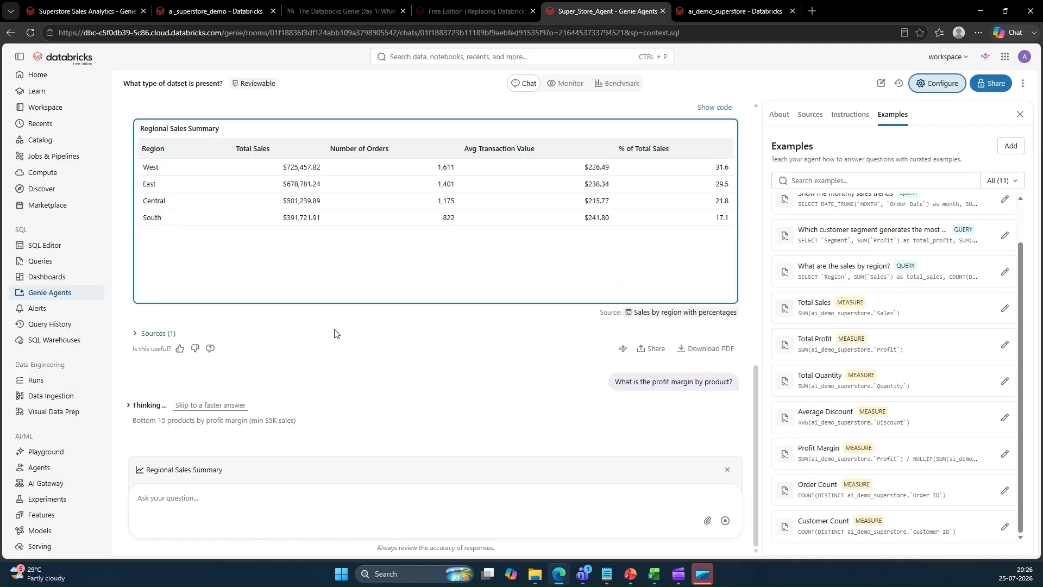
{"action": "left_click", "coordinate": [125, 412]}
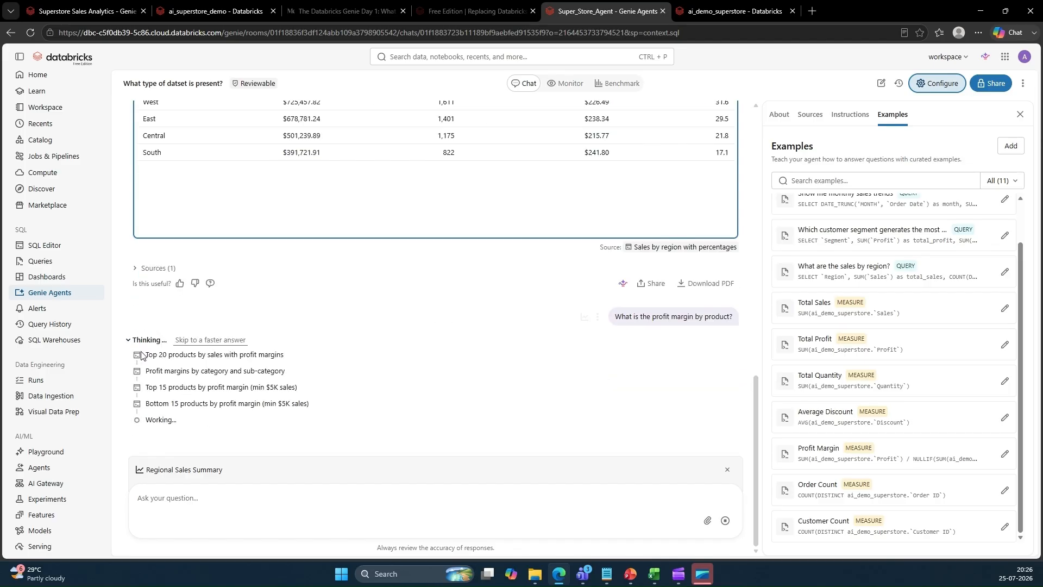
{"action": "left_click_drag", "start_coordinate": [153, 359], "coordinate": [292, 357]}
{"action": "scroll", "coordinate": [260, 368], "scroll_direction": "down", "scroll_amount": 4}
{"action": "scroll", "coordinate": [261, 369], "scroll_direction": "down", "scroll_amount": 2}
{"action": "scroll", "coordinate": [261, 368], "scroll_direction": "up", "scroll_amount": 2}
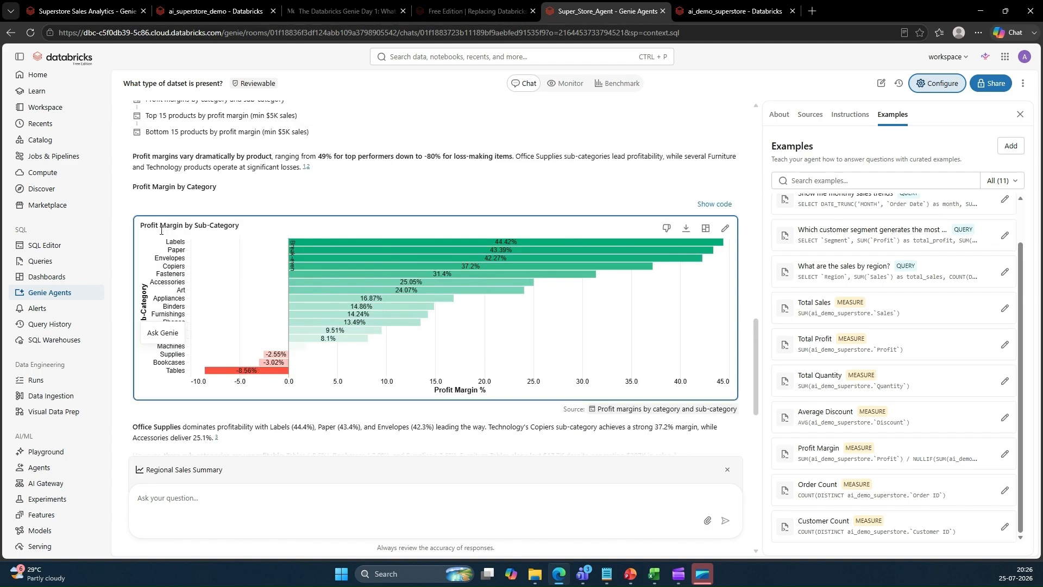
Show the code behind the profit margin by category answer and examine the profit_margin_pct calculation
{"action": "left_click", "coordinate": [714, 203]}
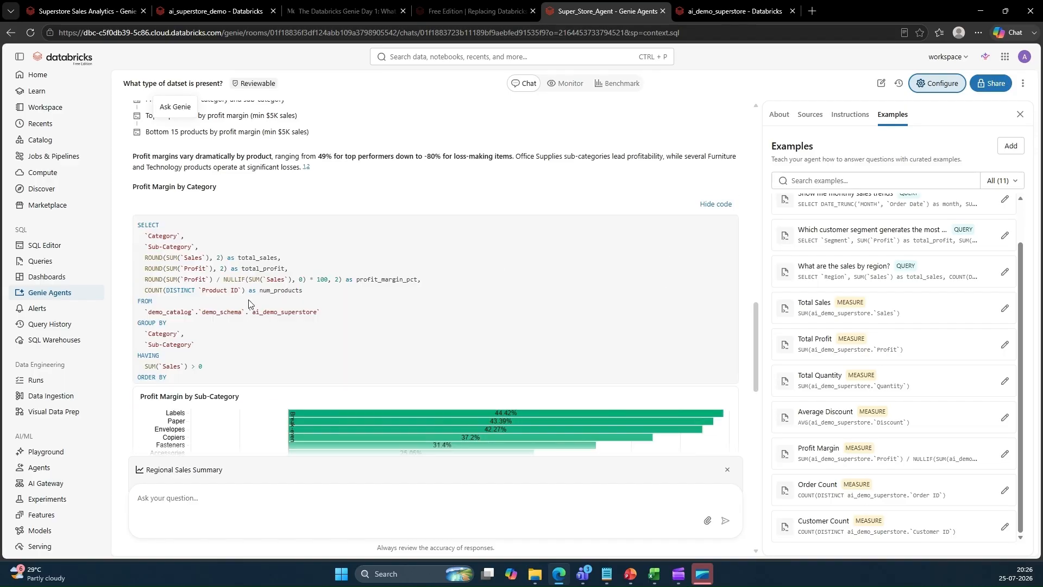
{"action": "left_click_drag", "start_coordinate": [426, 280], "coordinate": [360, 280]}
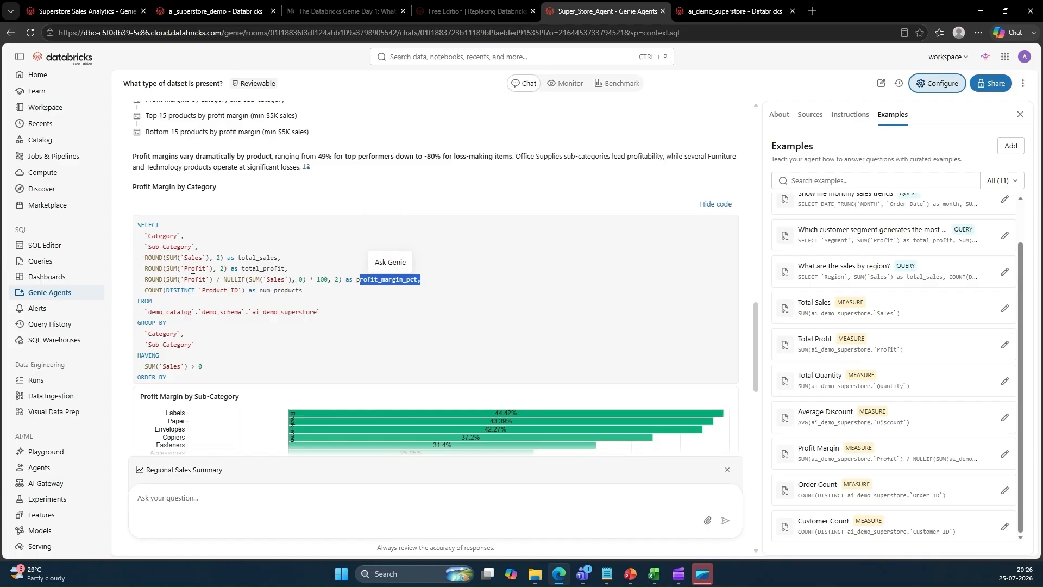
{"action": "left_click_drag", "start_coordinate": [185, 279], "coordinate": [289, 280]}
{"action": "left_click_drag", "start_coordinate": [185, 279], "coordinate": [285, 281]}
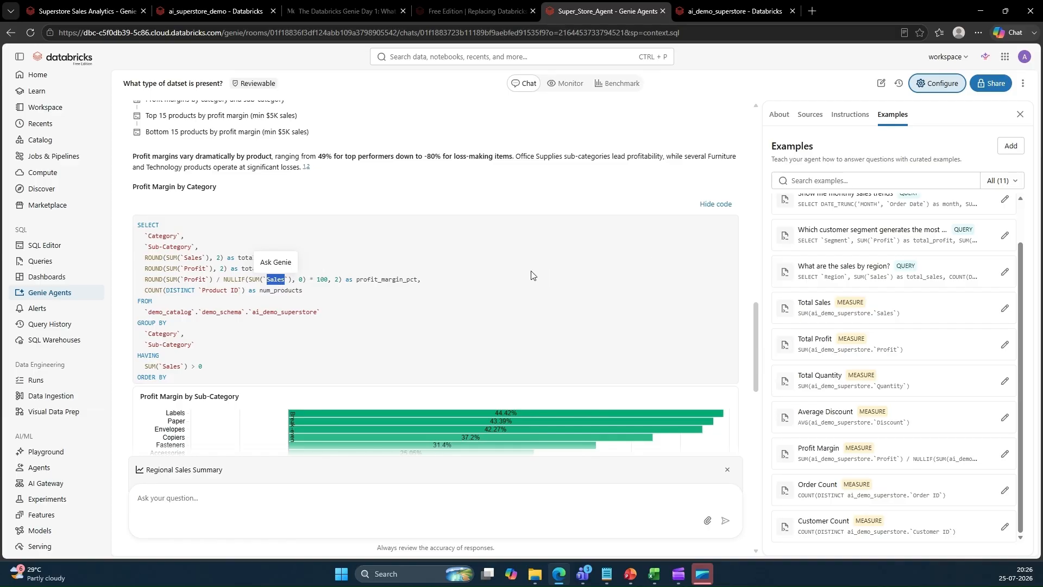
{"action": "left_click_drag", "start_coordinate": [358, 279], "coordinate": [429, 287]}
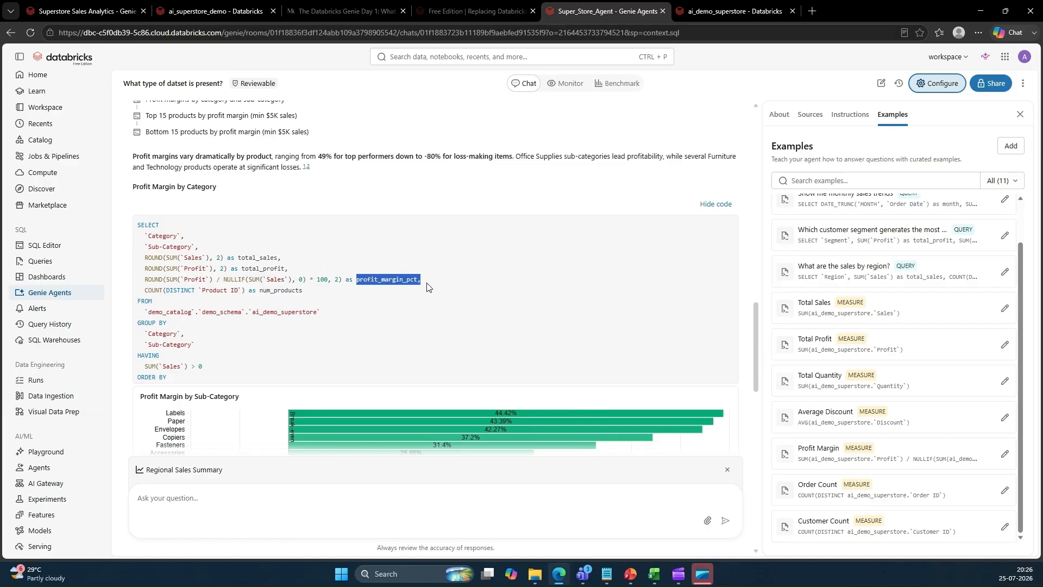
{"action": "scroll", "coordinate": [466, 291], "scroll_direction": "down", "scroll_amount": 1}
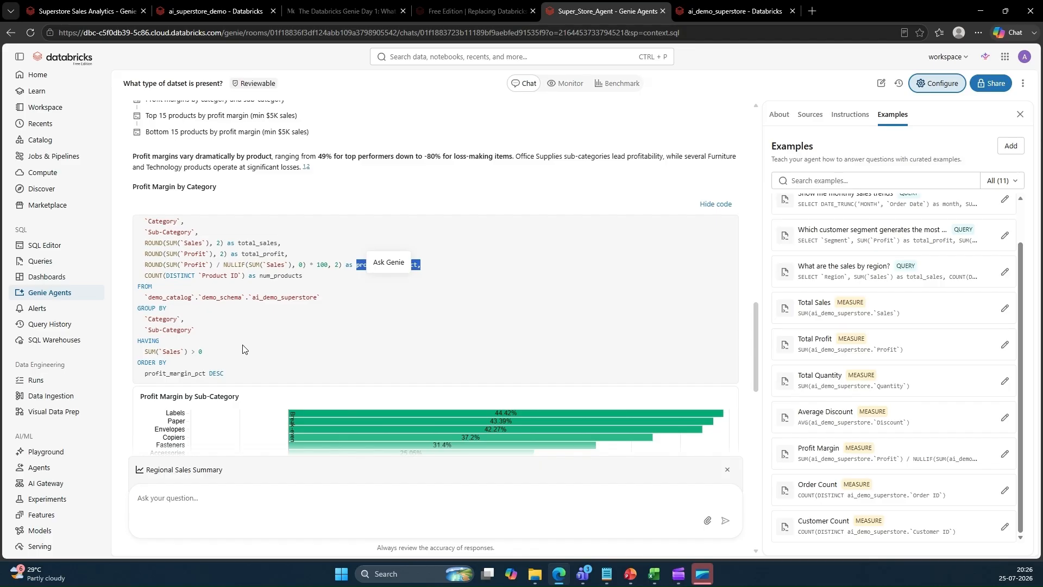
{"action": "scroll", "coordinate": [245, 349], "scroll_direction": "down", "scroll_amount": 3}
{"action": "scroll", "coordinate": [358, 320], "scroll_direction": "down", "scroll_amount": 1}
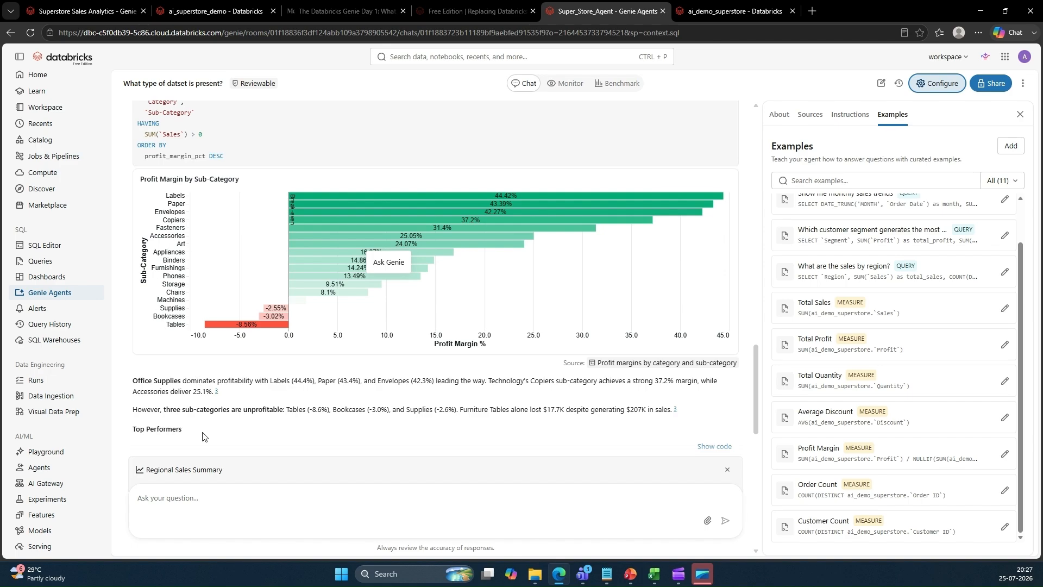
Review the top and bottom products by profit margin results, then revisit the agent's instructions and examples
{"action": "scroll", "coordinate": [202, 435], "scroll_direction": "down", "scroll_amount": 4}
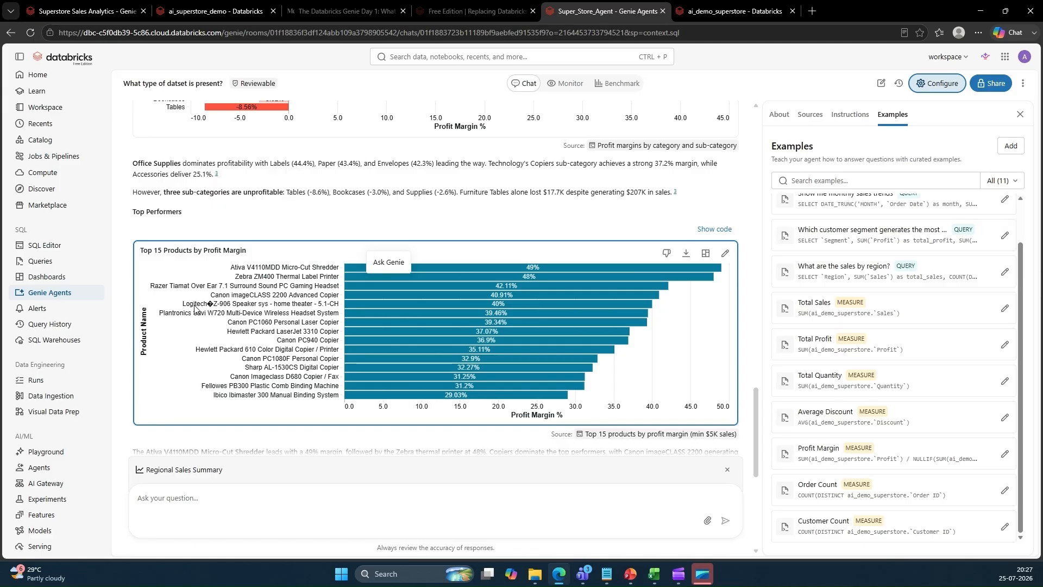
{"action": "scroll", "coordinate": [361, 244], "scroll_direction": "down", "scroll_amount": 6}
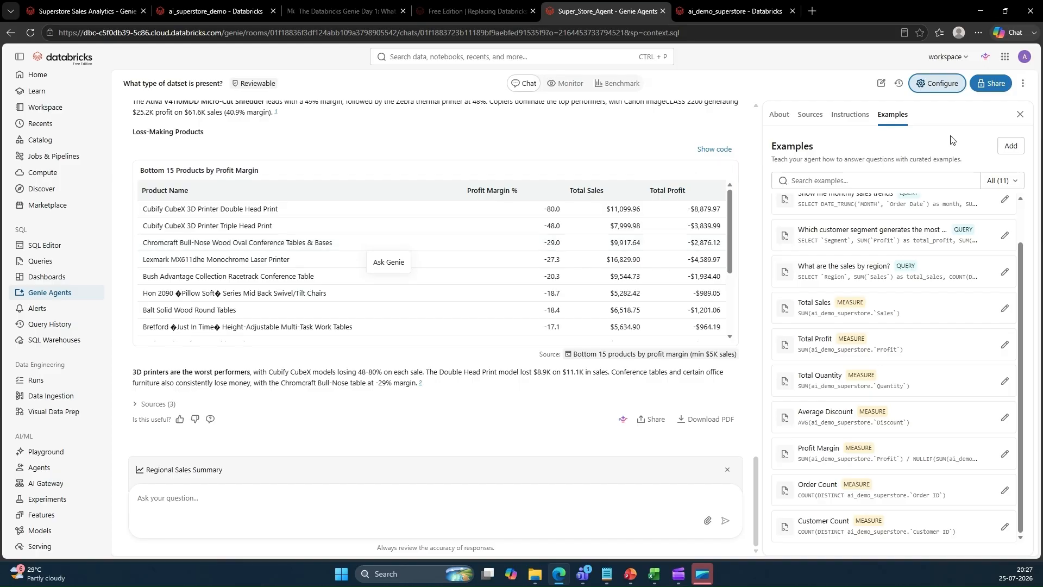
{"action": "left_click", "coordinate": [863, 119]}
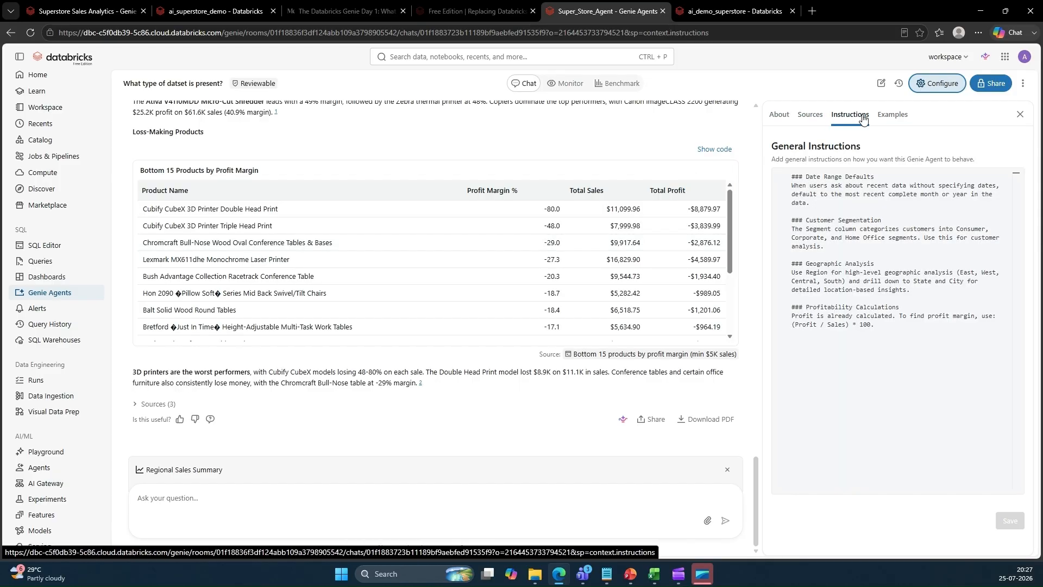
{"action": "left_click", "coordinate": [893, 118]}
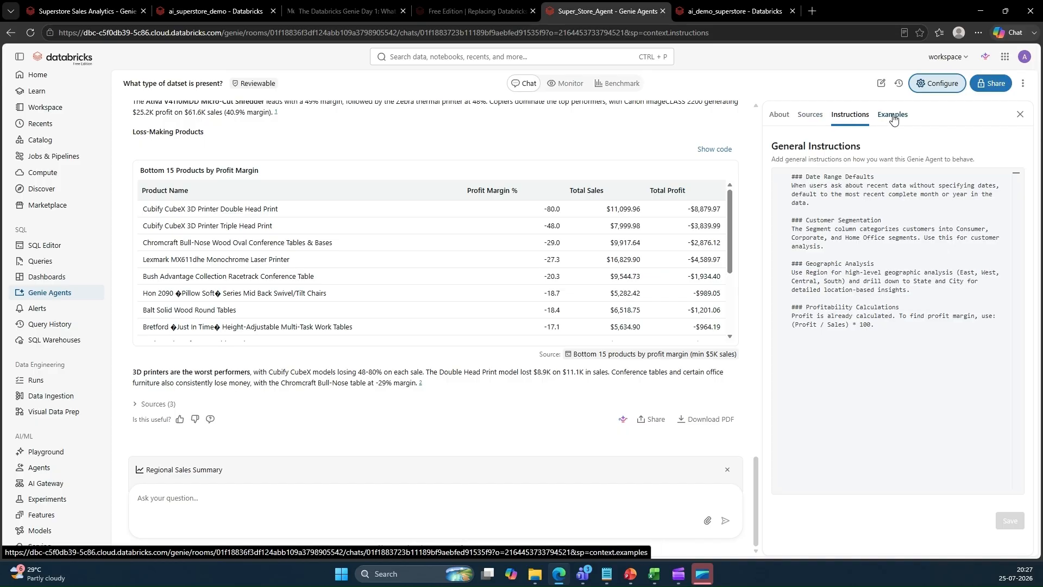